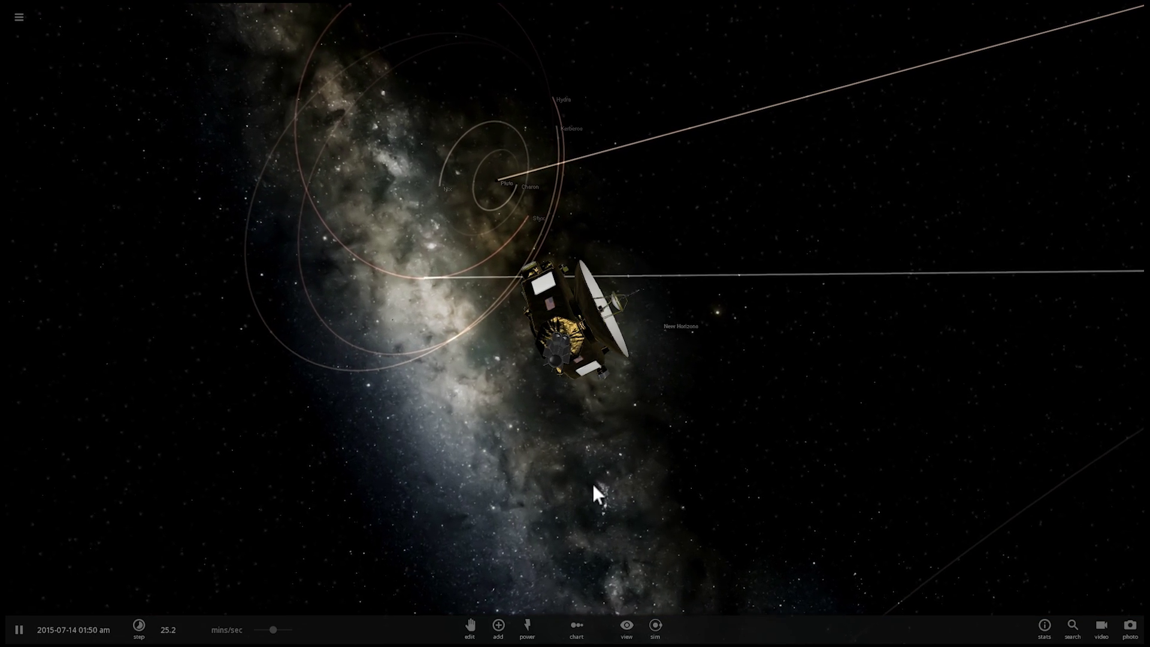
Step: Follow New Horizons during its flyby, pause the simulation and centre a close view on Pluto
scroll(677, 355, "up", 3)
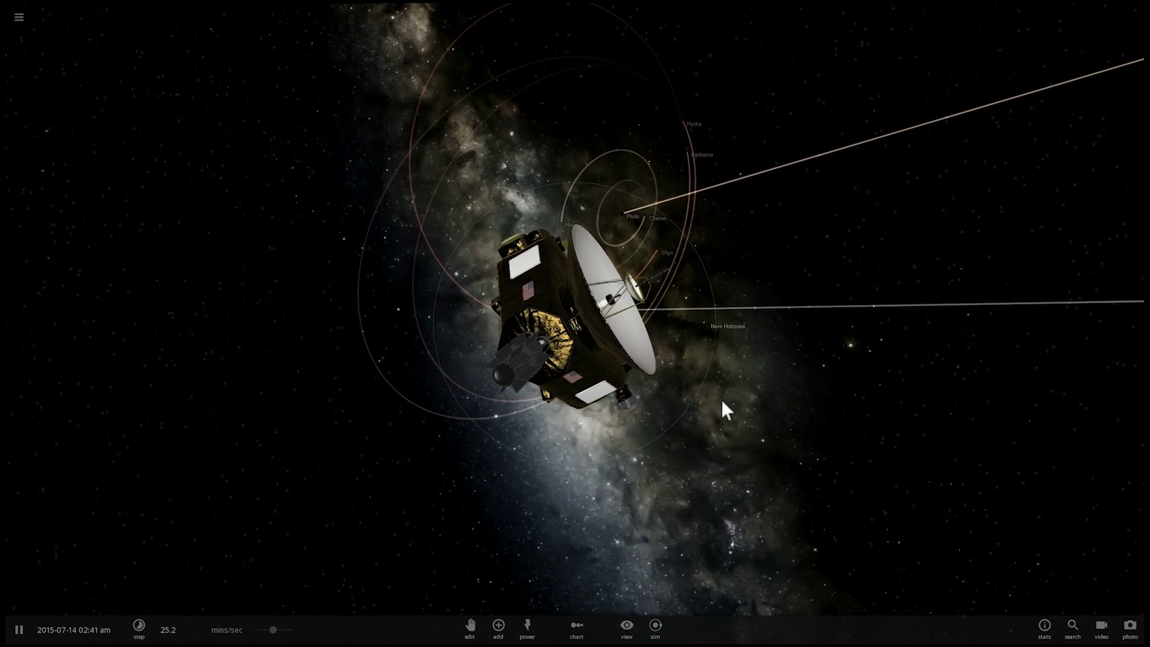
left_click_drag(722, 401, 702, 395)
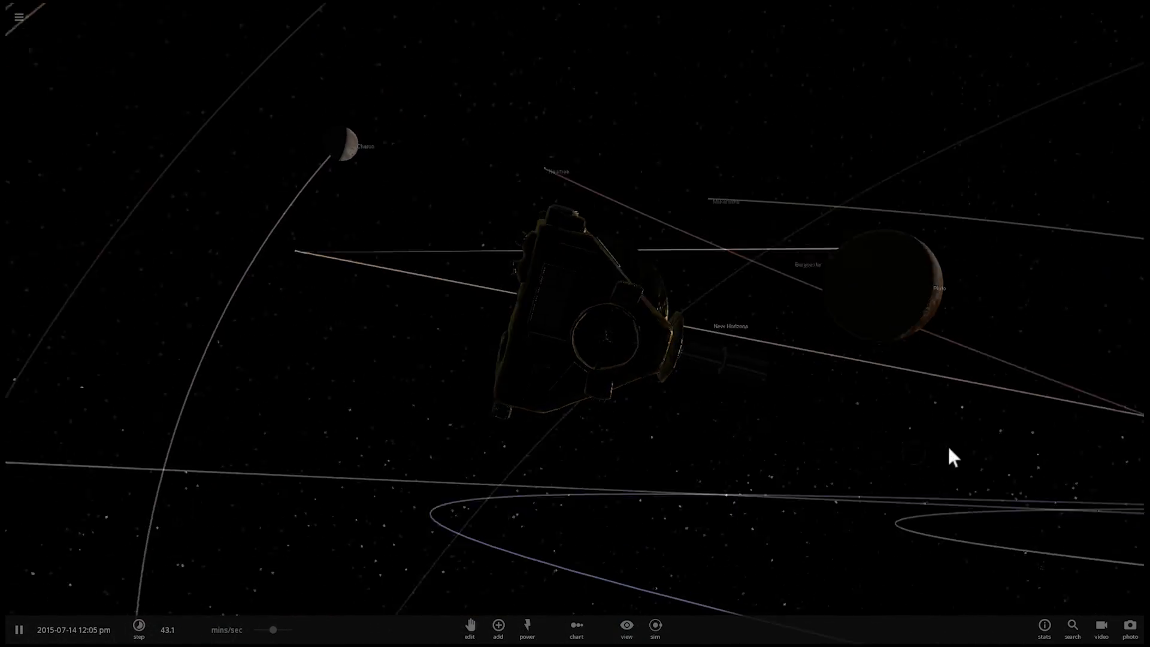
left_click(951, 291)
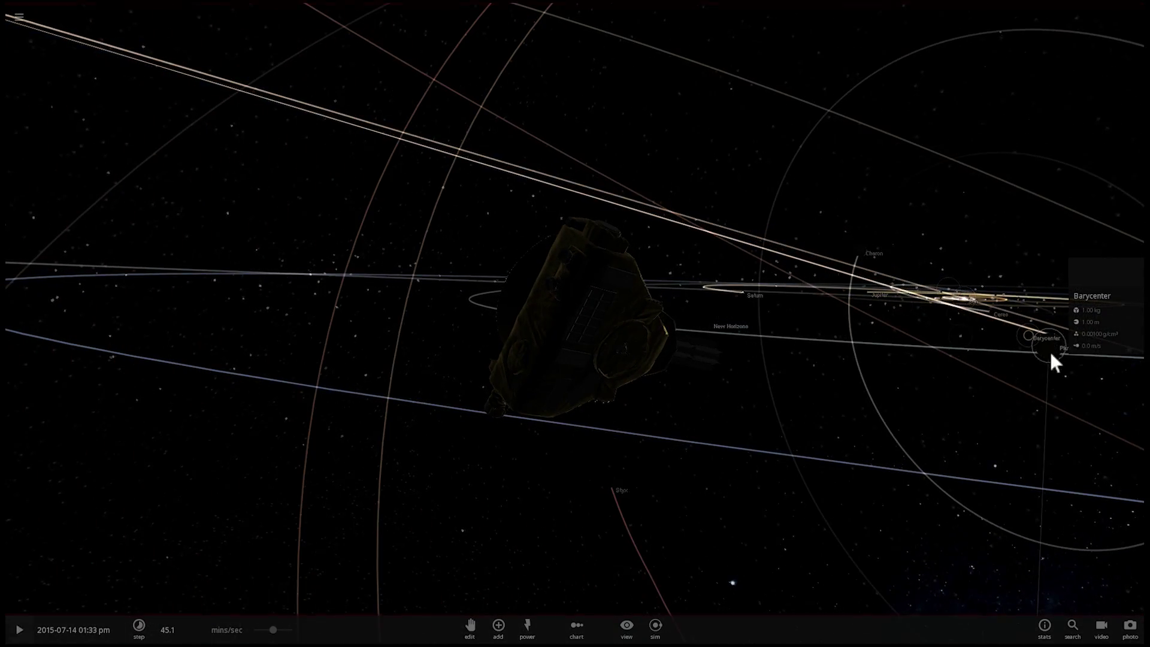
key("space")
double_click(1043, 346)
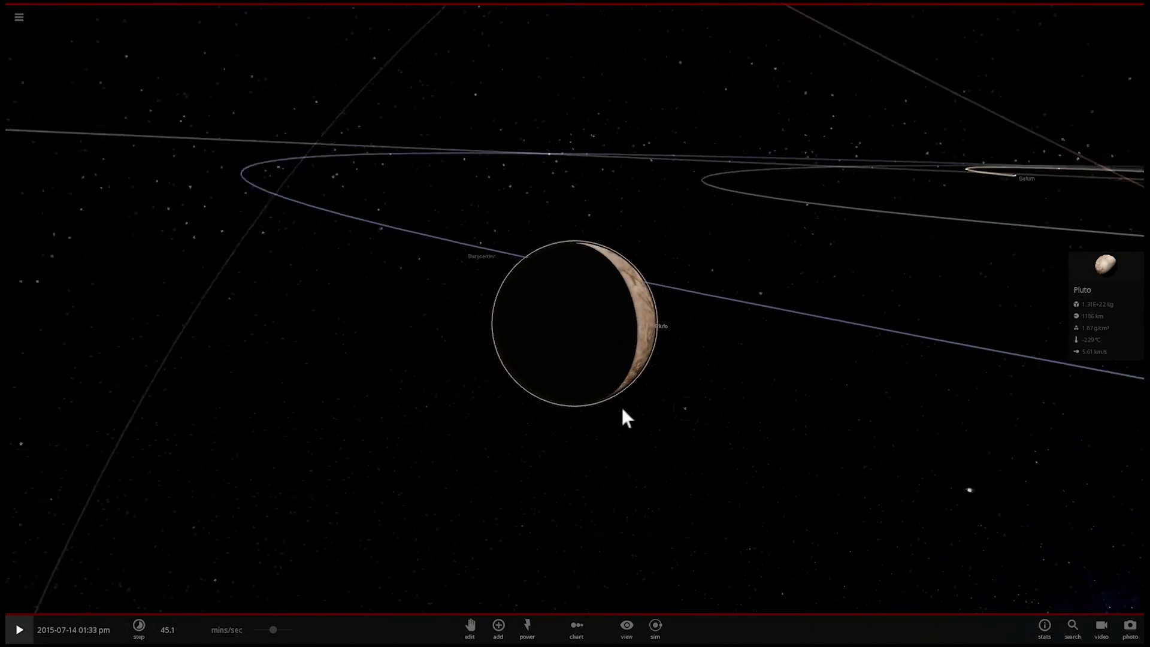
right_click_drag(520, 397, 612, 407)
scroll(613, 407, "up", 3)
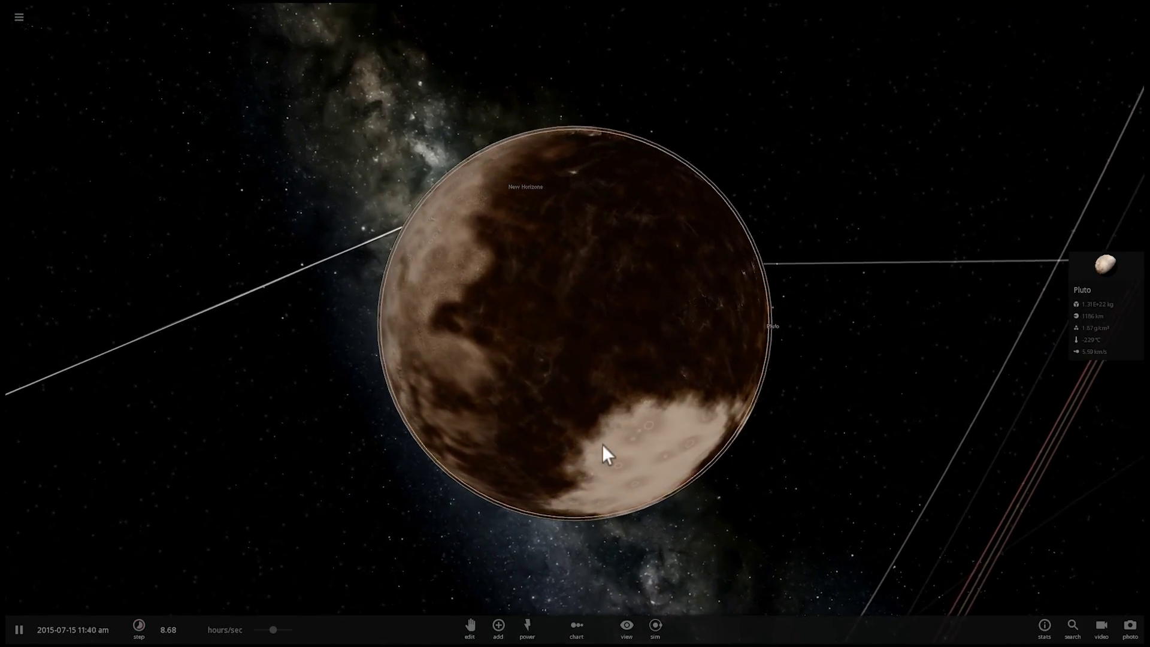
Step: Raise the simulation speed to about 23 hours per second while viewing Pluto
scroll(614, 459, "down", 3)
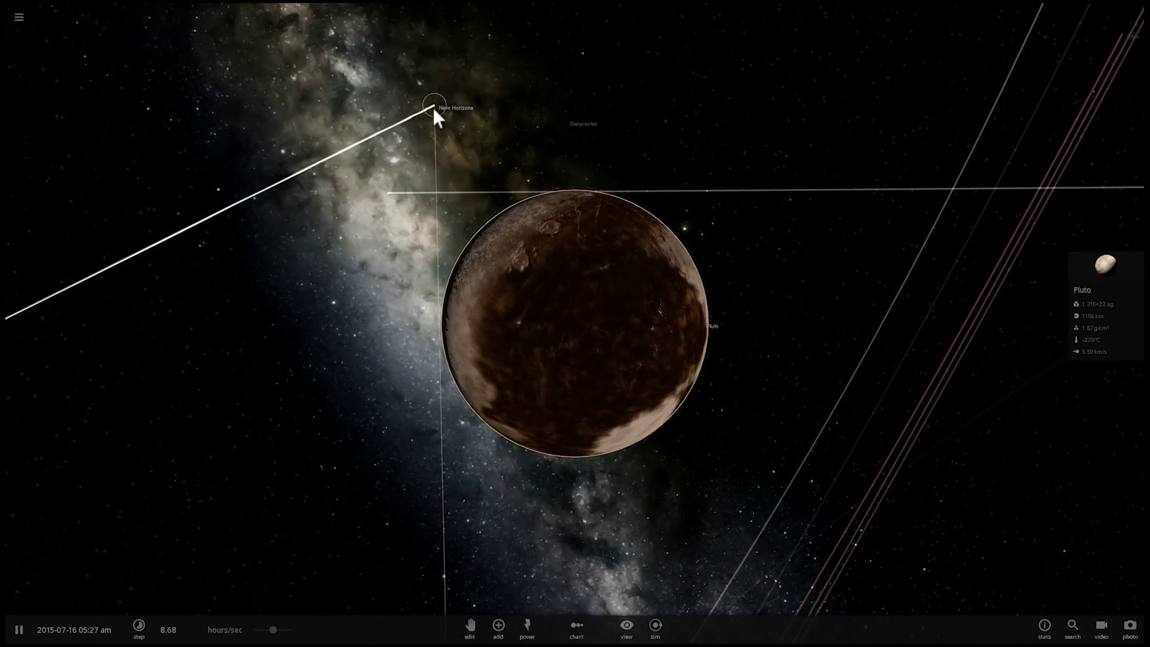
right_click_drag(410, 363, 427, 361)
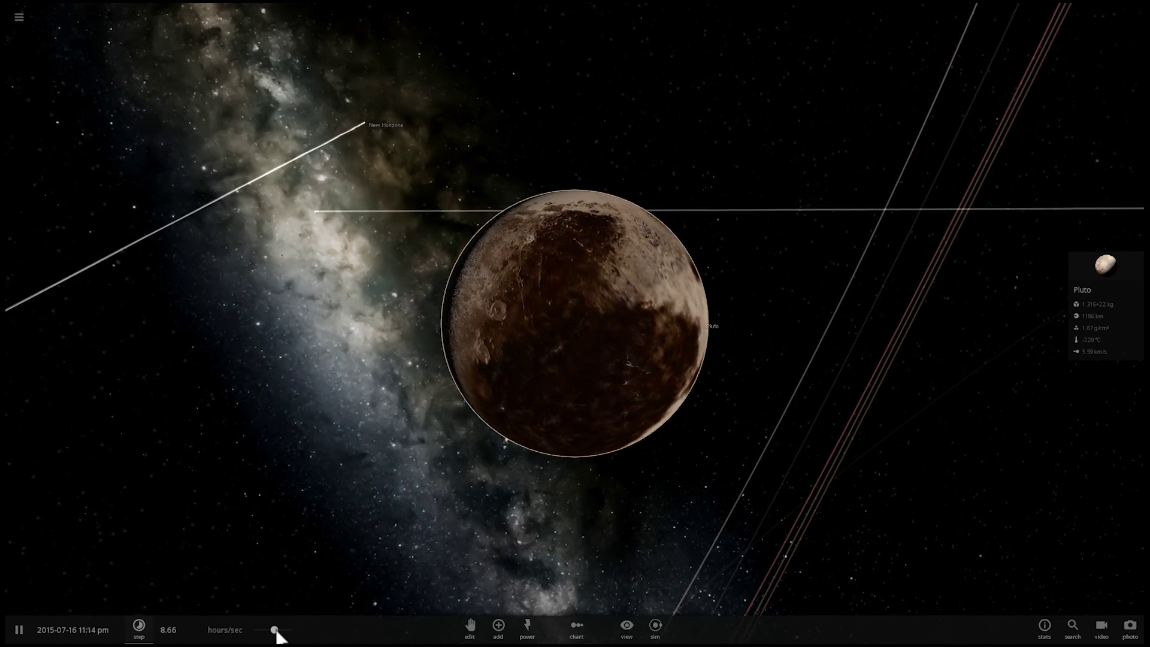
left_click_drag(273, 629, 288, 630)
Step: Centre the view on the barycenter and examine how Pluto and Charon orbit around it
right_click_drag(426, 459, 492, 472)
left_click_drag(490, 469, 626, 162)
key("space")
double_click(587, 144)
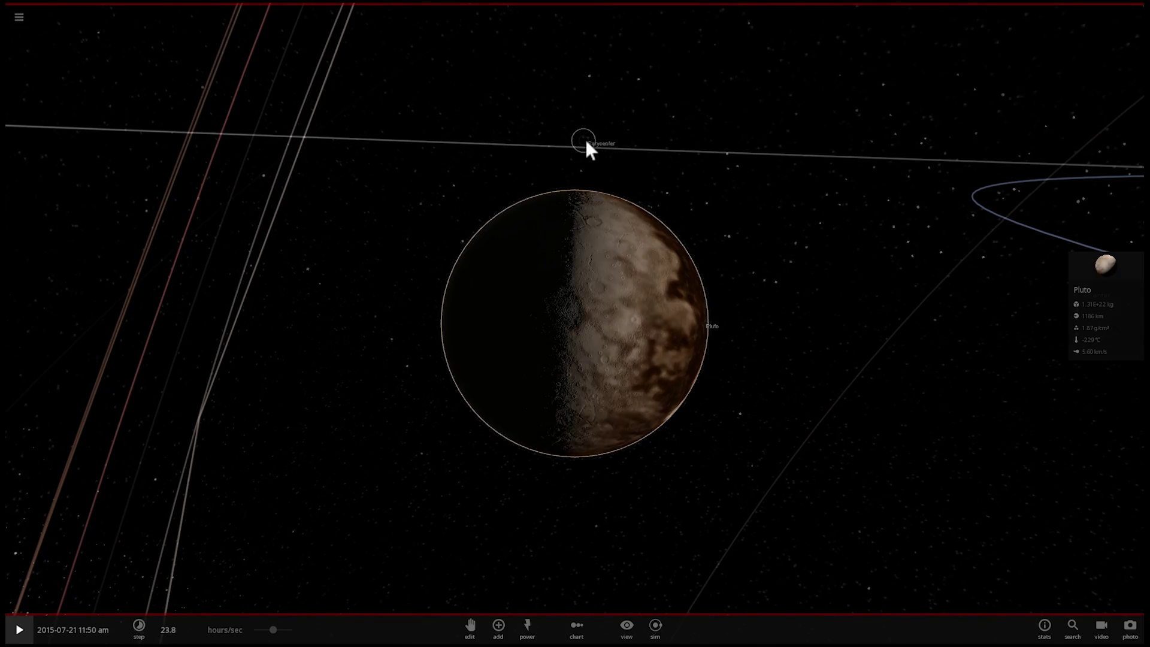
key("space")
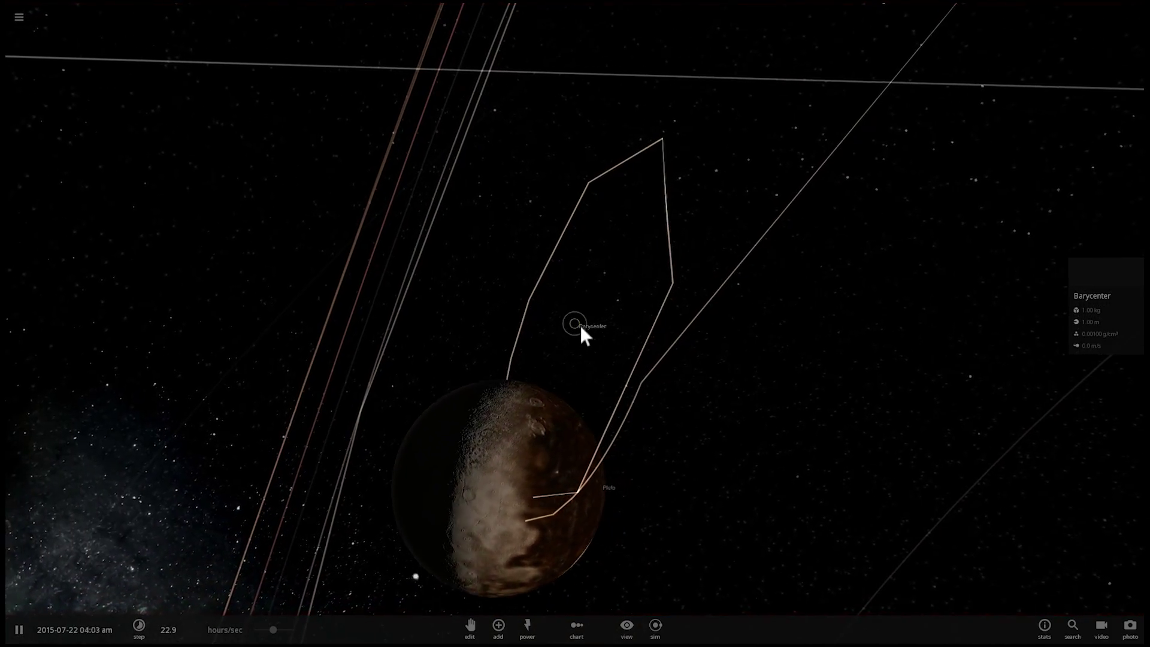
left_click_drag(622, 412, 730, 434)
scroll(719, 418, "down", 5)
scroll(730, 435, "down", 2)
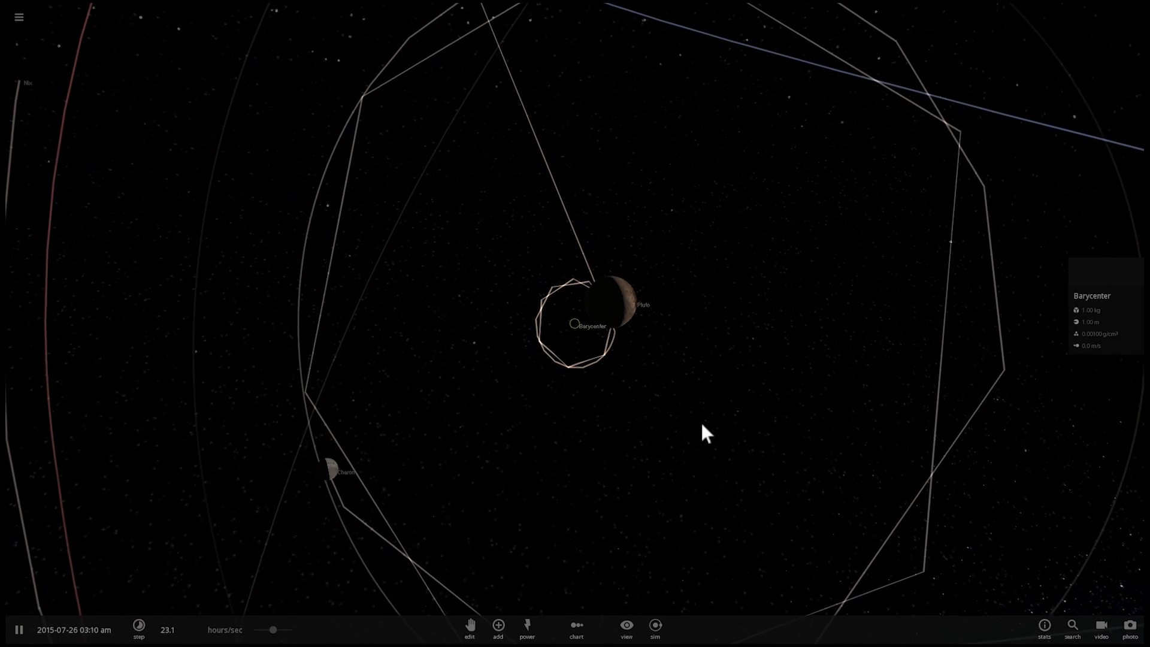
Step: Centre the view on Pluto and examine its rotating surface and Charon's path around it
double_click(610, 367)
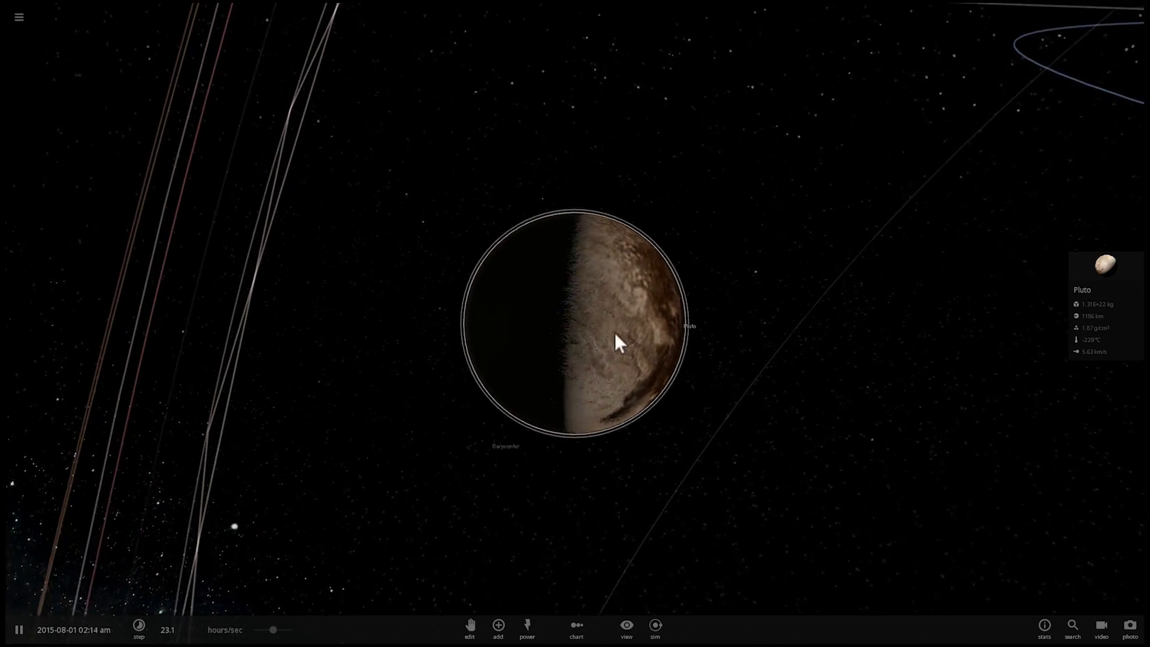
left_click_drag(606, 350, 555, 348)
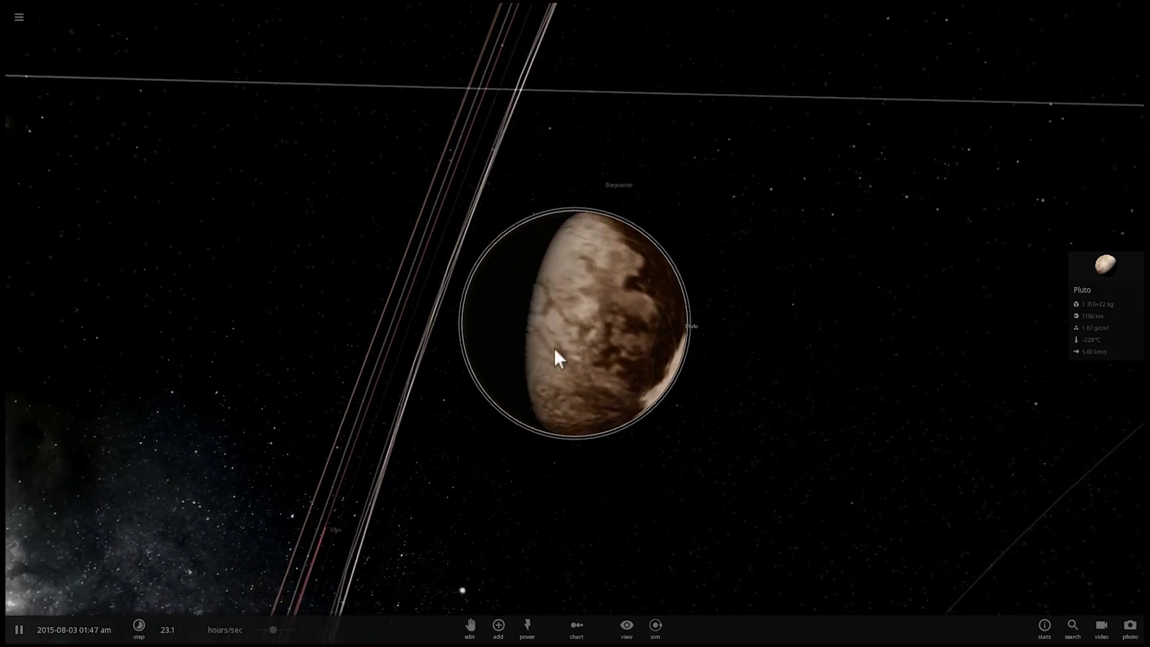
left_click_drag(480, 478, 442, 479)
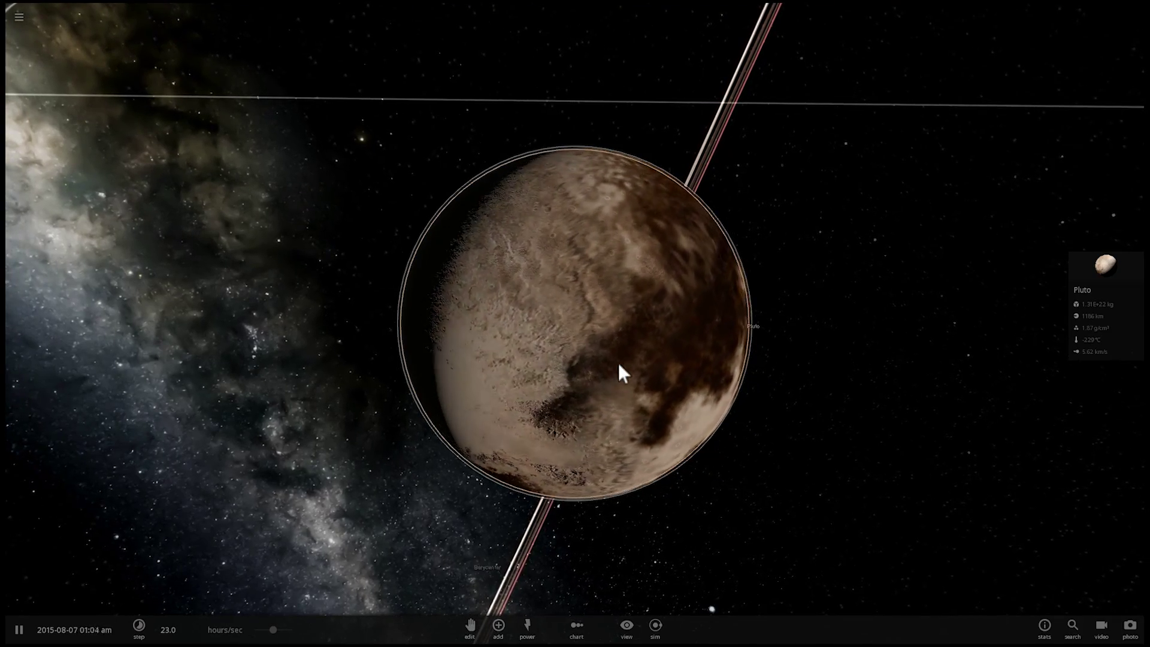
scroll(589, 359, "down", 4)
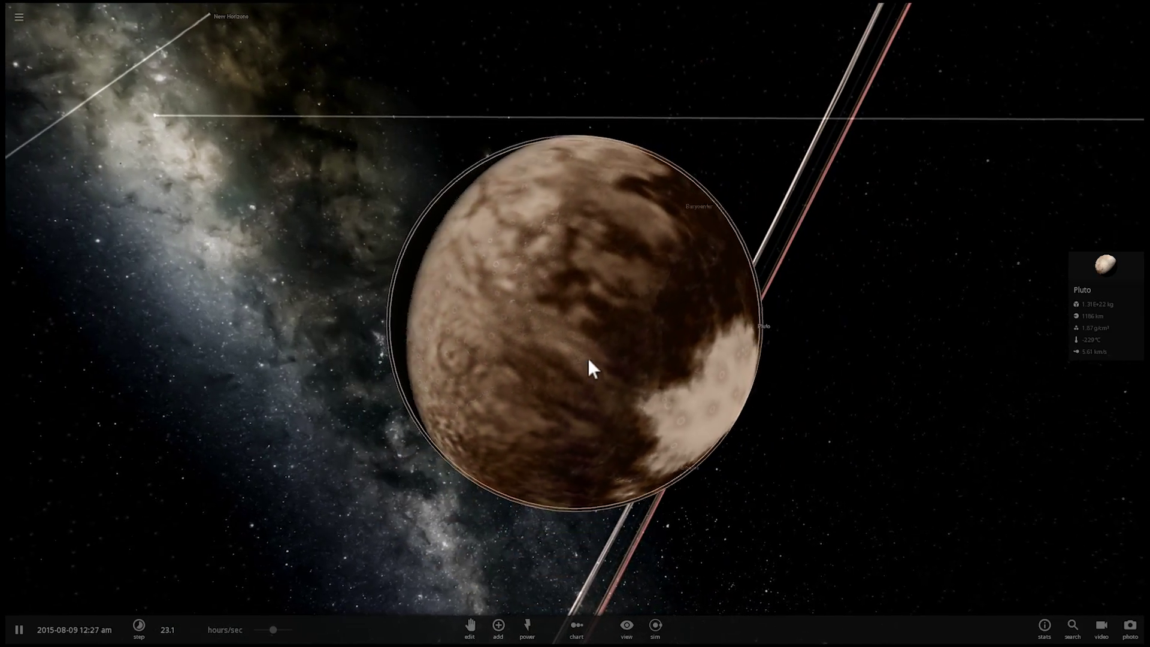
left_click_drag(574, 372, 531, 394)
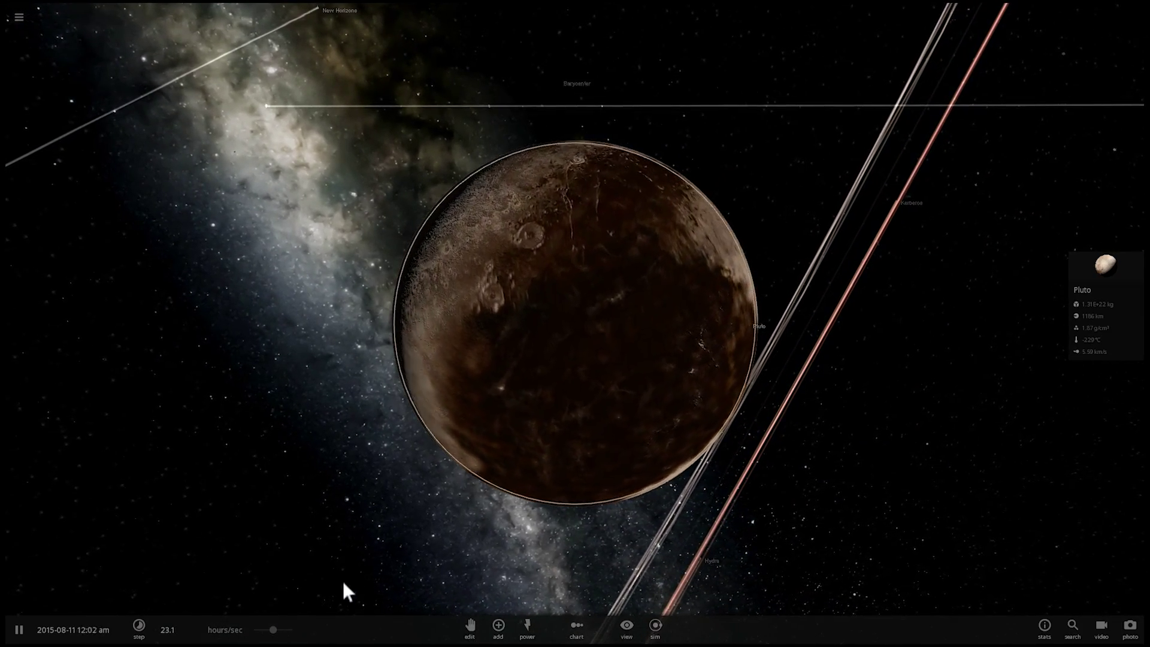
left_click(274, 630)
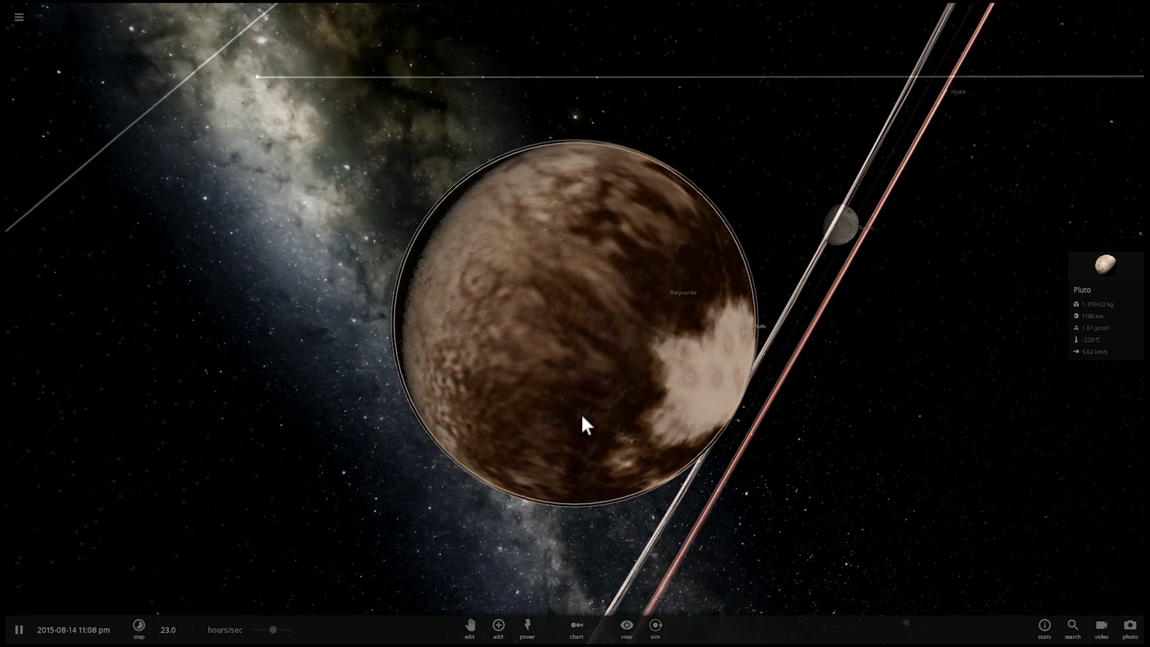
scroll(516, 464, "down", 3)
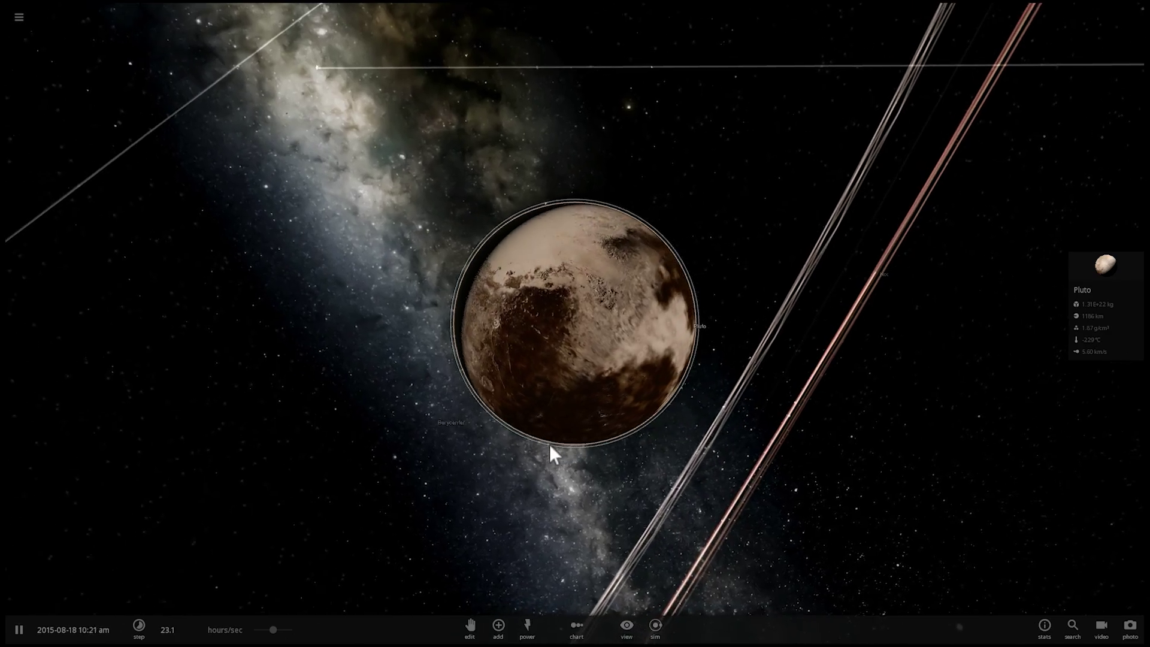
scroll(543, 442, "down", 3)
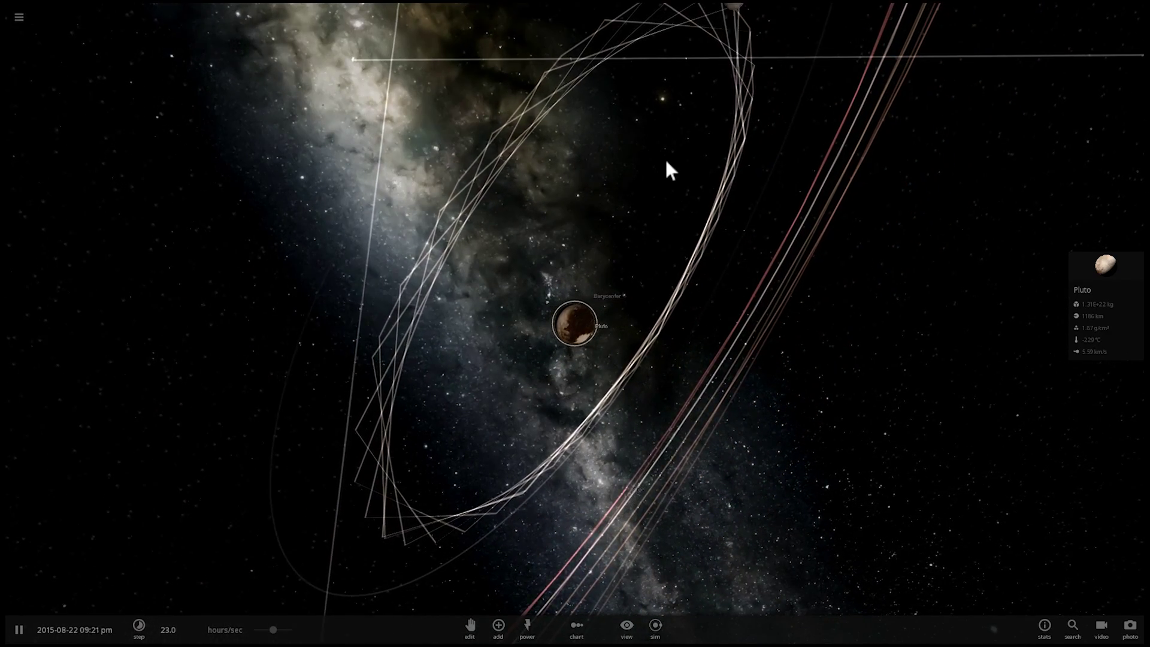
Step: Turn off the trails of all bodies and deselect Pluto
left_click(627, 636)
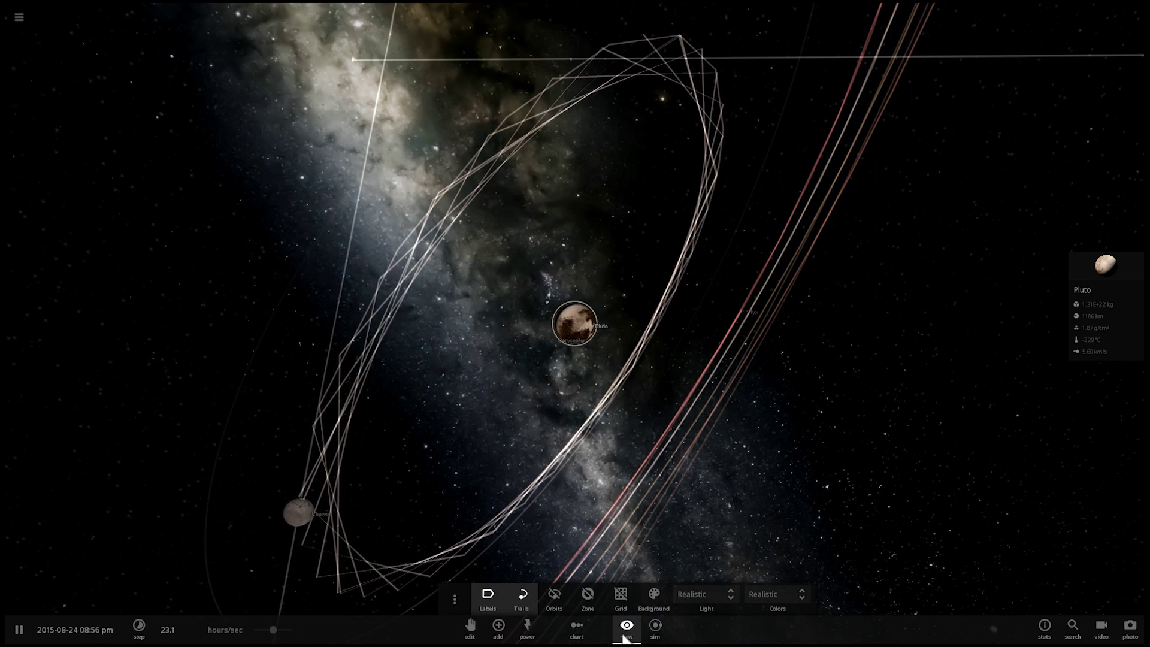
left_click(520, 596)
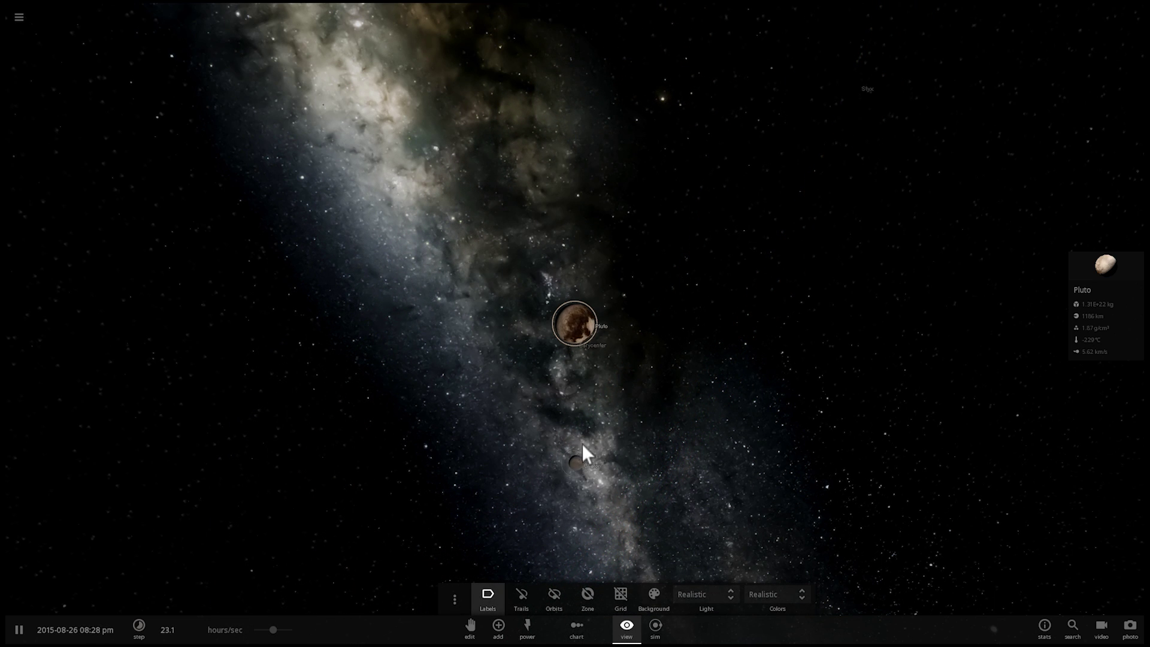
left_click(701, 282)
Step: Give Charon an atmosphere with a surface pressure of 1 atm
key("space")
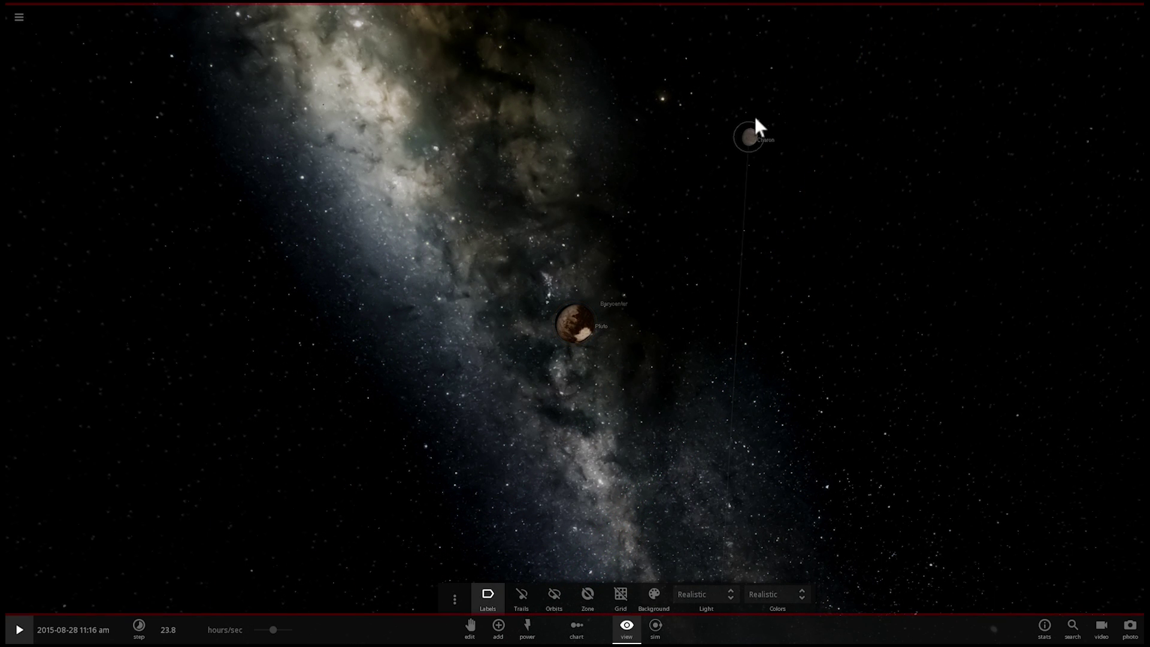
left_click(752, 130)
left_click(1086, 260)
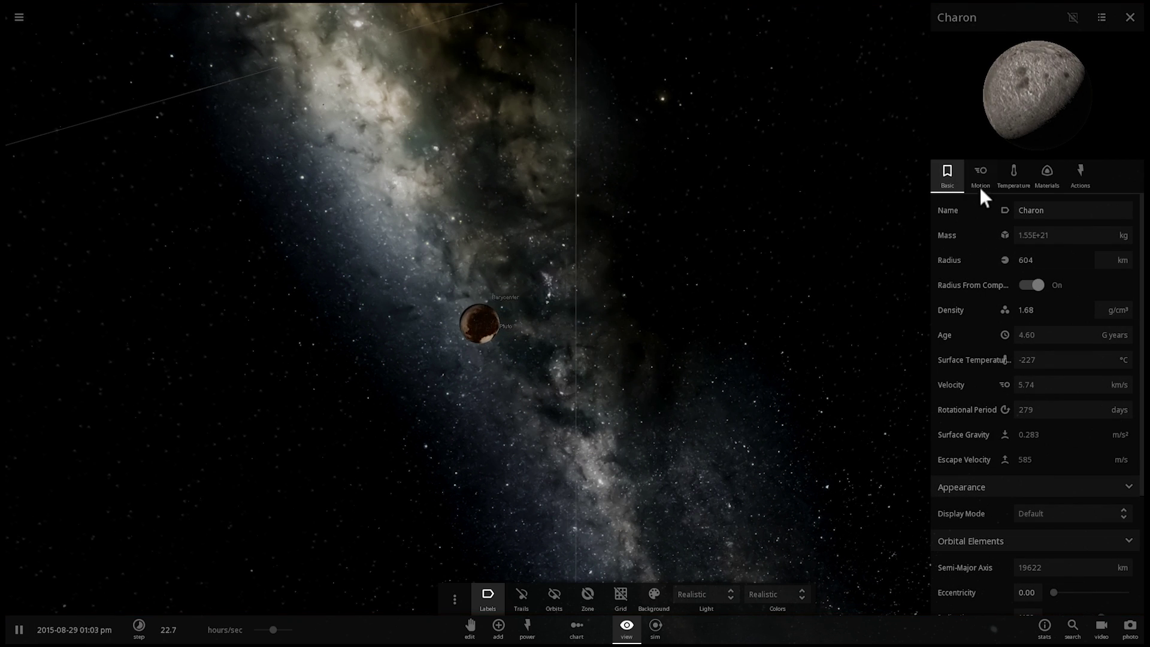
left_click(1015, 180)
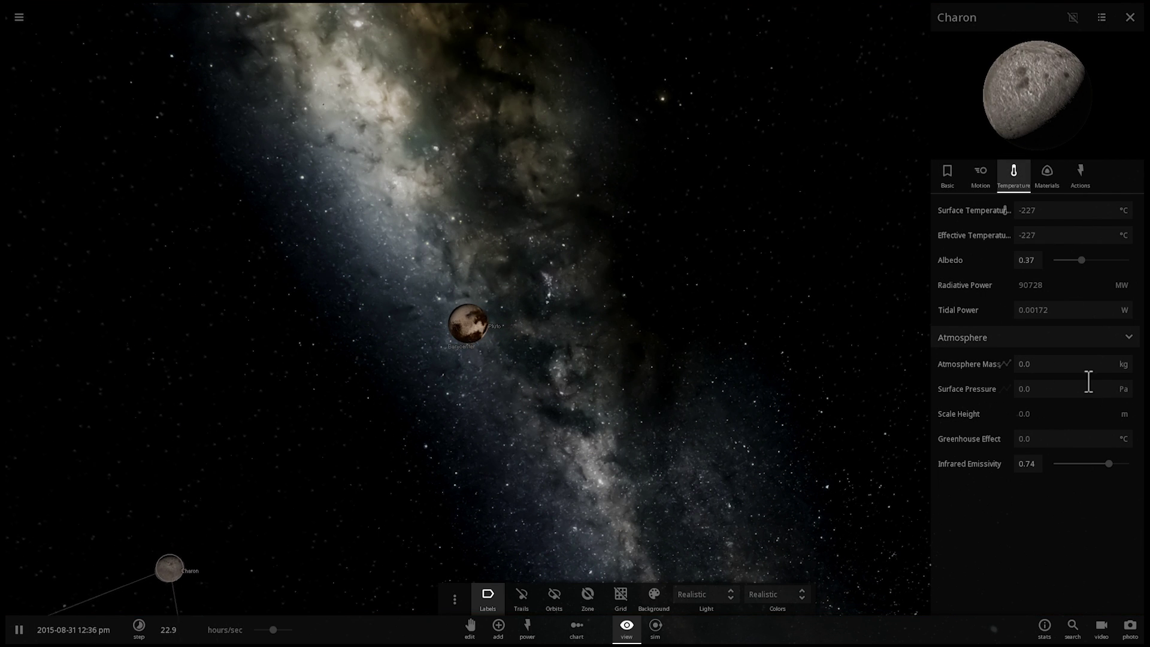
left_click(1124, 389)
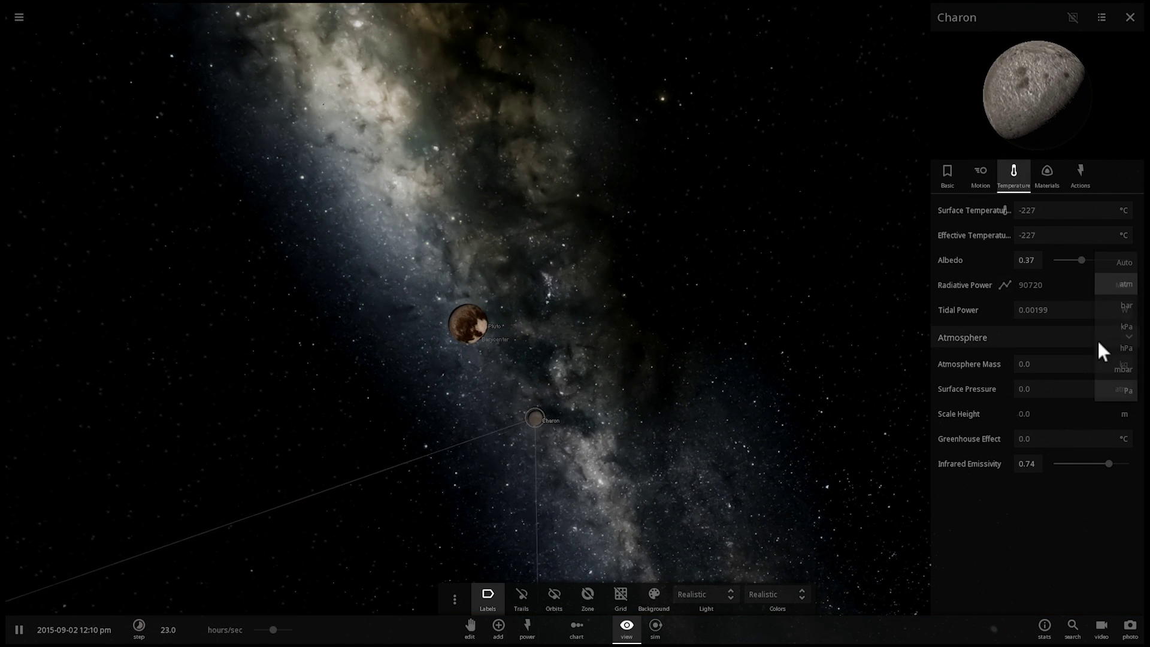
left_click(1063, 390)
type("1")
key("Return")
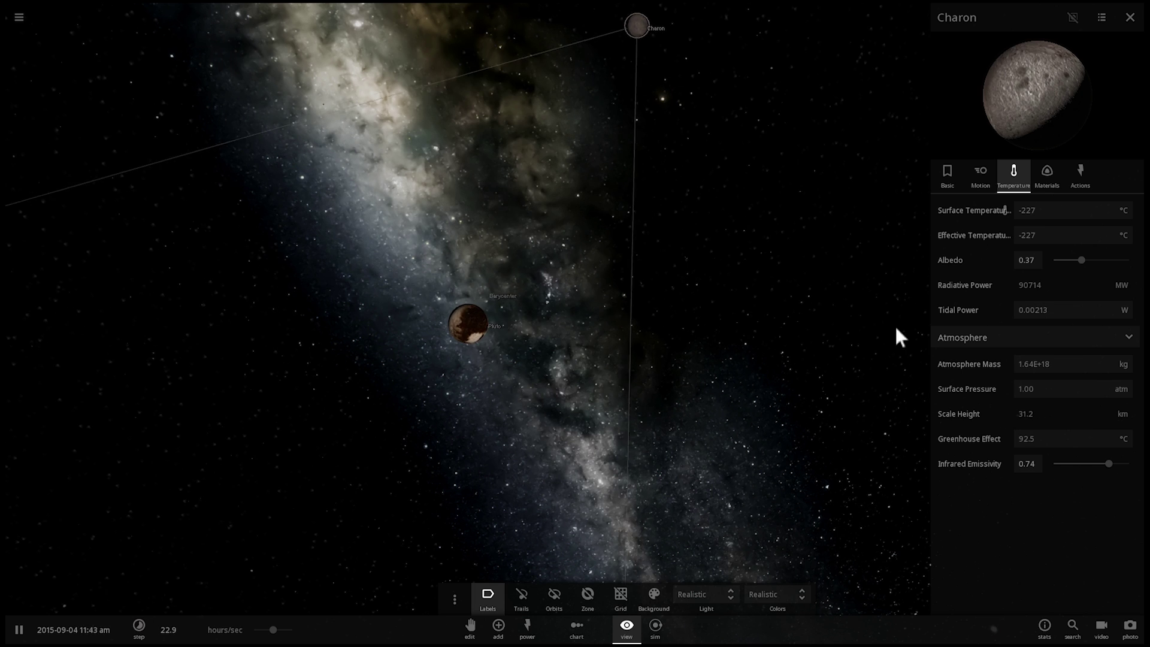
Step: Turn off Charon's radius from composition, lock its mass and shrink its radius to about 216 m
left_click(948, 178)
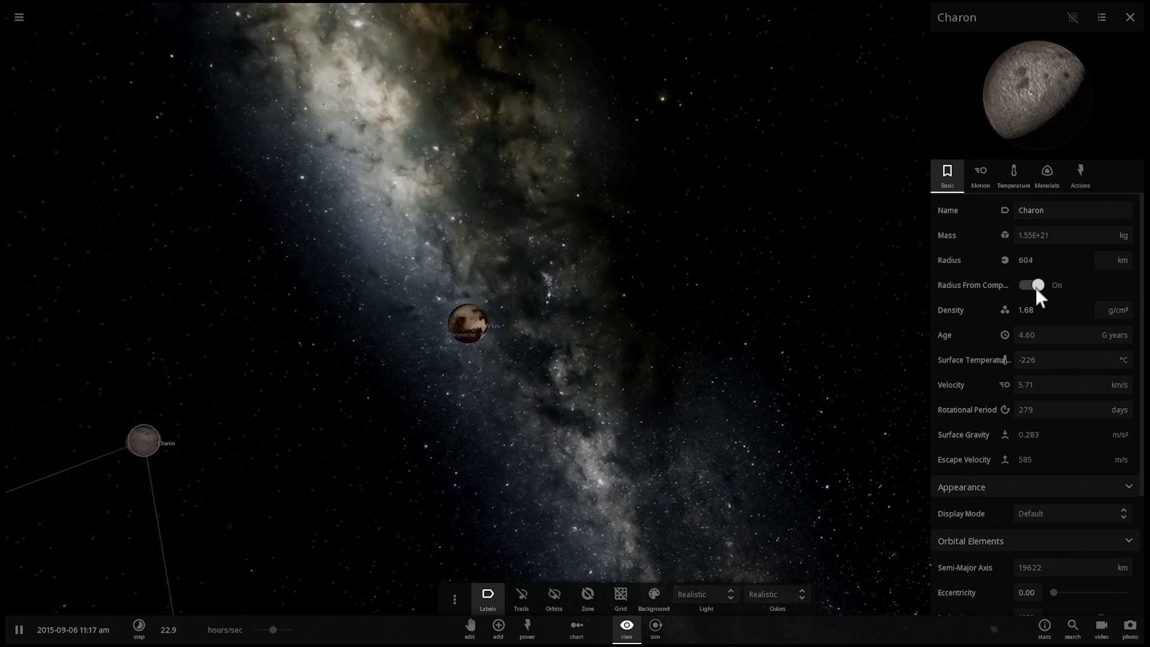
left_click(1125, 235)
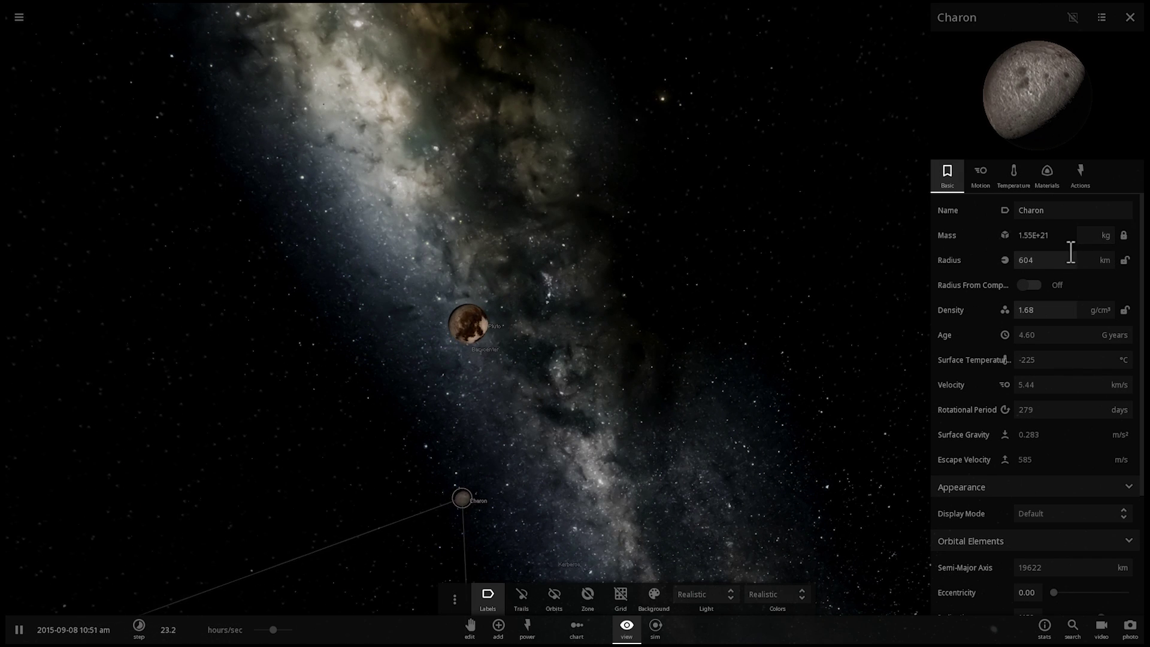
left_click(1053, 262)
left_click(1053, 275)
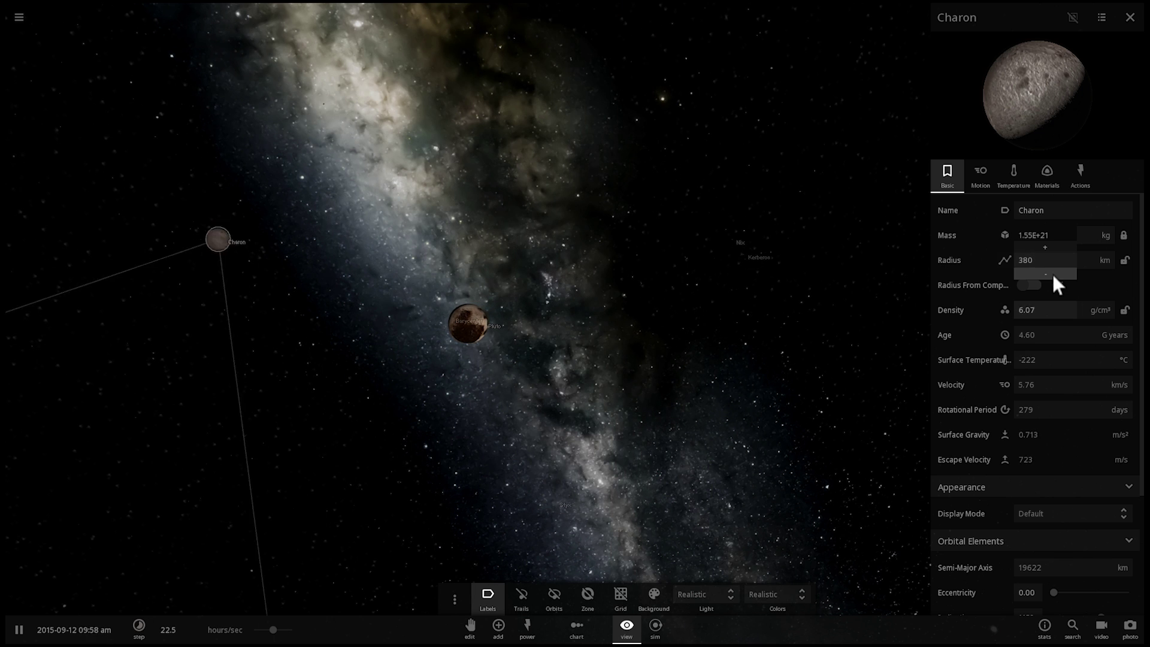
left_click_drag(1050, 260, 918, 260)
type("1")
key("Return")
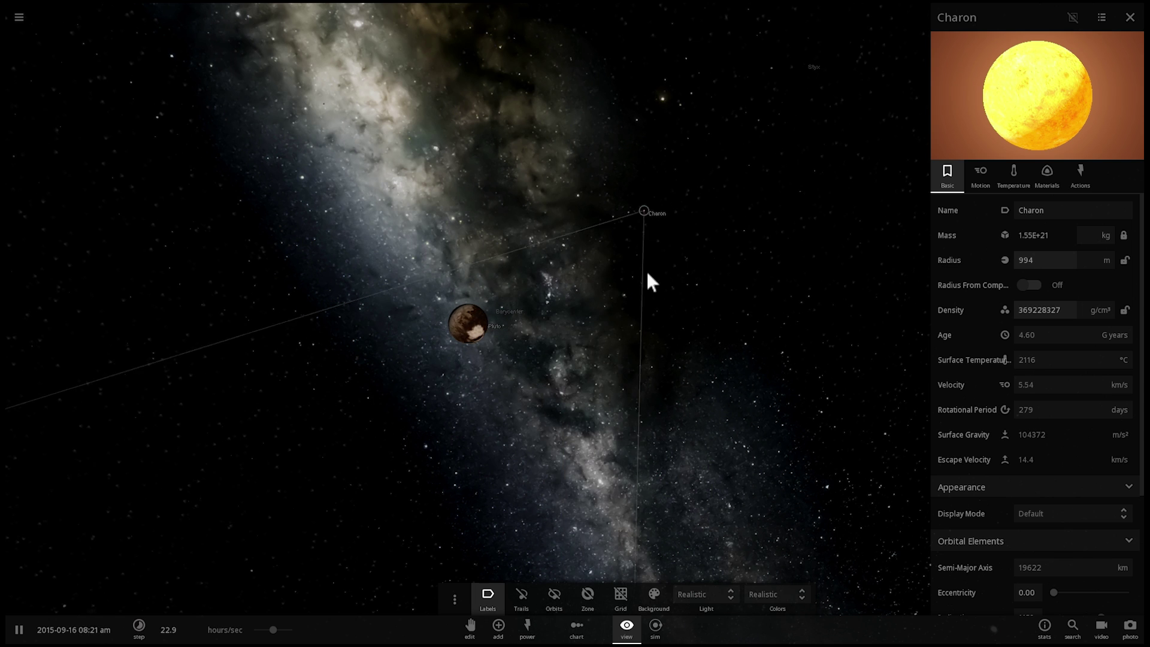
left_click_drag(1059, 276, 1060, 276)
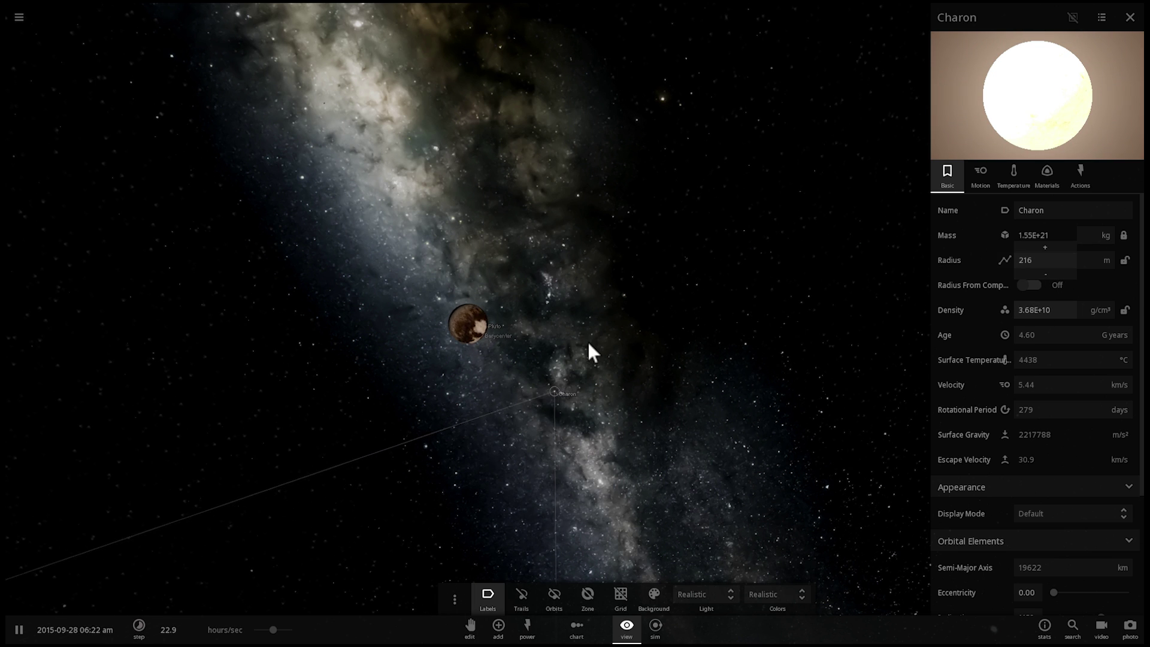
Step: Examine Pluto's temperature and atmosphere properties with its surroundings in view
left_click(480, 318)
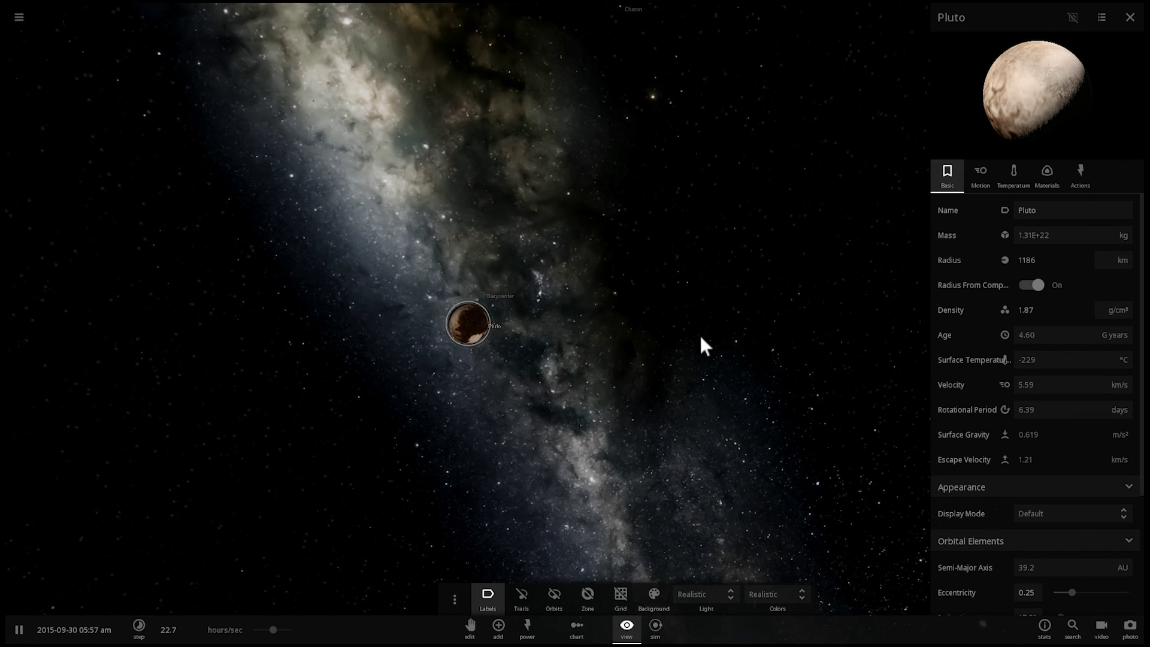
left_click(1016, 178)
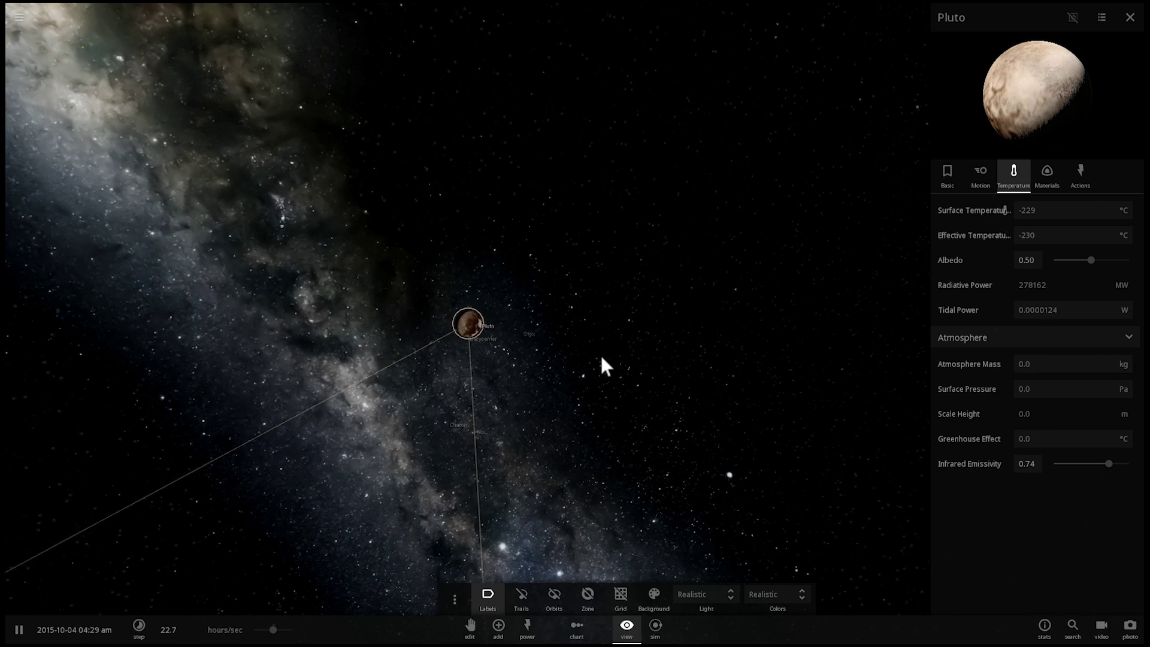
left_click_drag(601, 353, 311, 208)
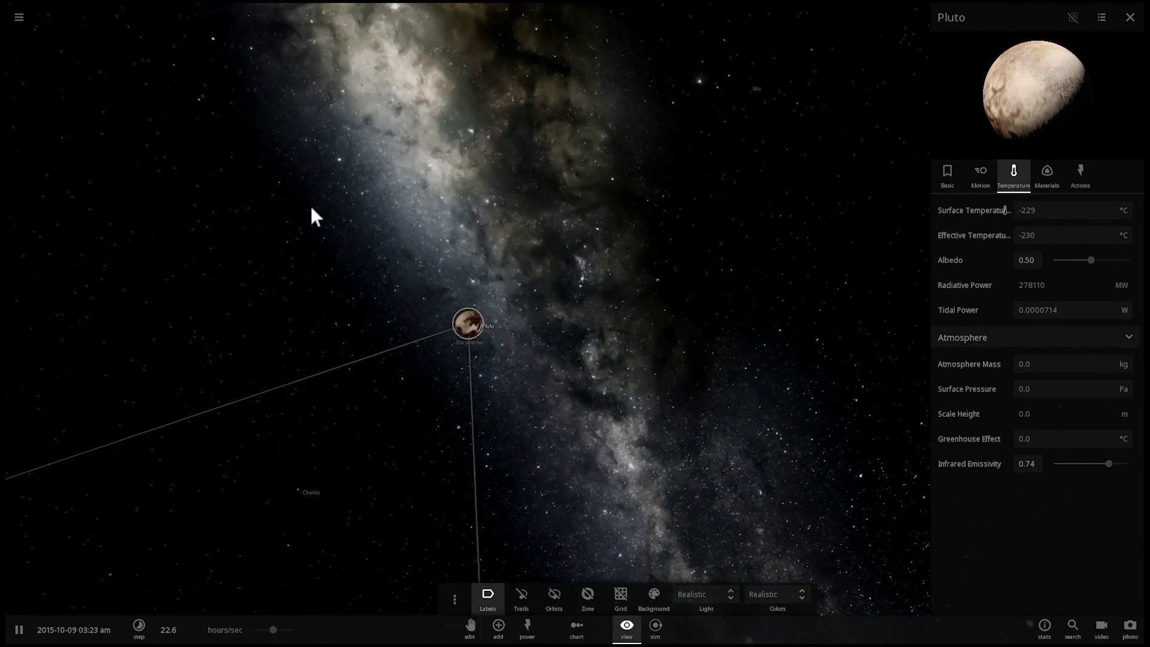
Step: Reload the New Horizons Pluto flyby simulation from its start and view Pluto up close
left_click(20, 18)
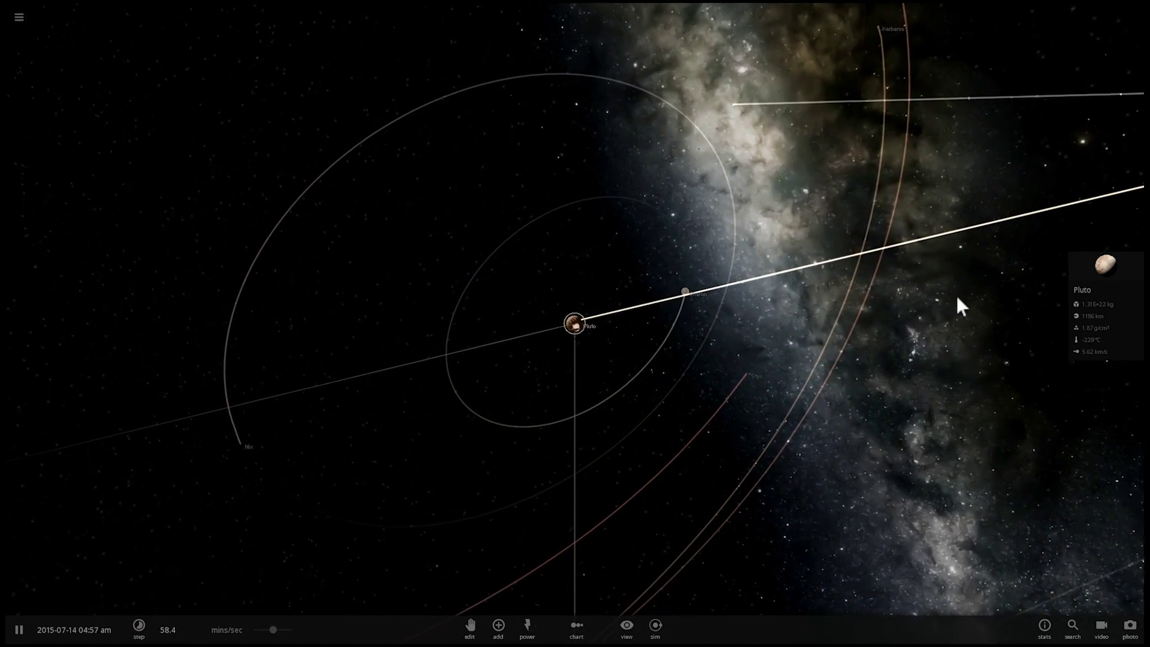
scroll(738, 302, "up", 5)
scroll(630, 365, "up", 5)
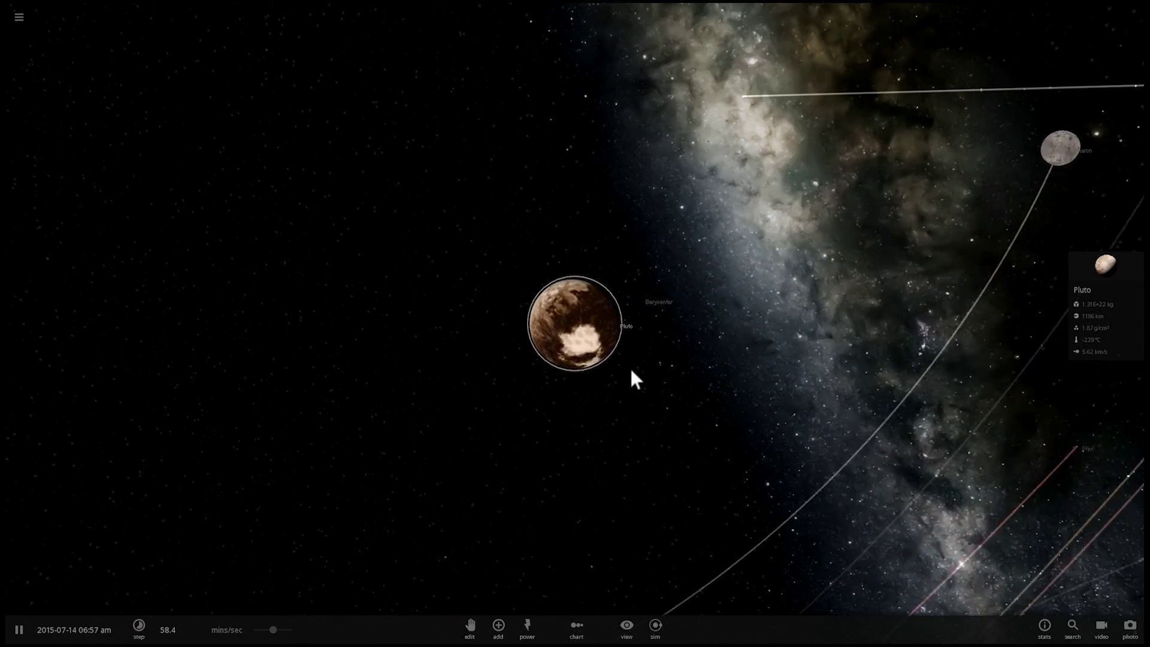
Step: Speed up the simulation to about 1.66 hours per second and view Pluto's surface up close
right_click_drag(642, 340, 685, 337)
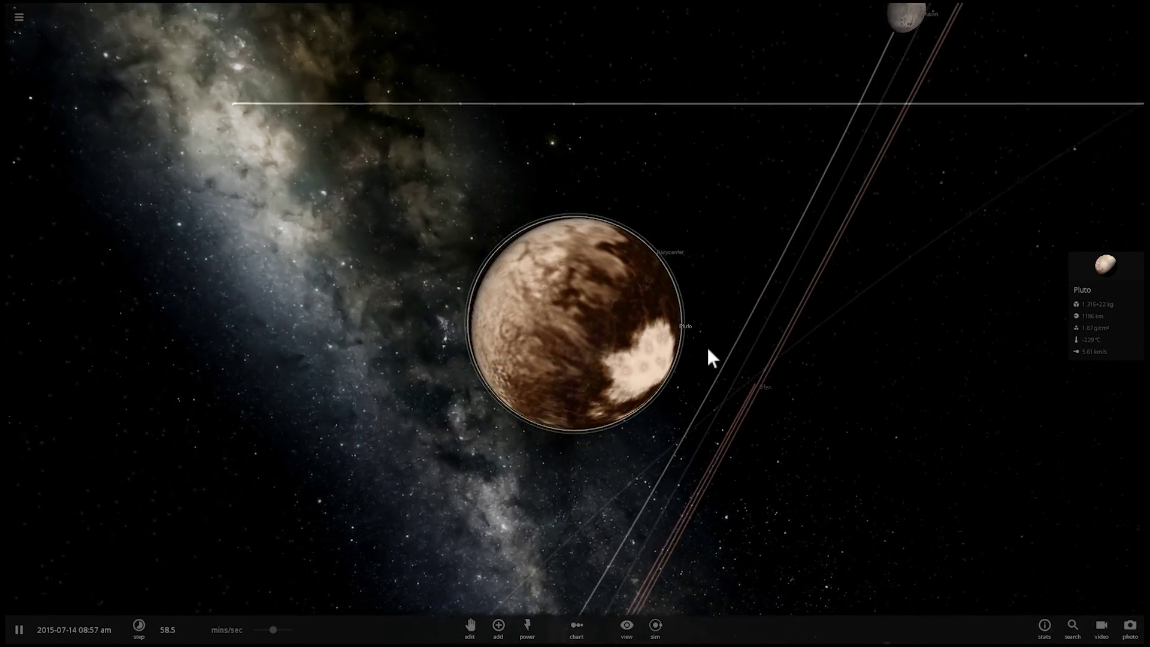
scroll(710, 356, "up", 5)
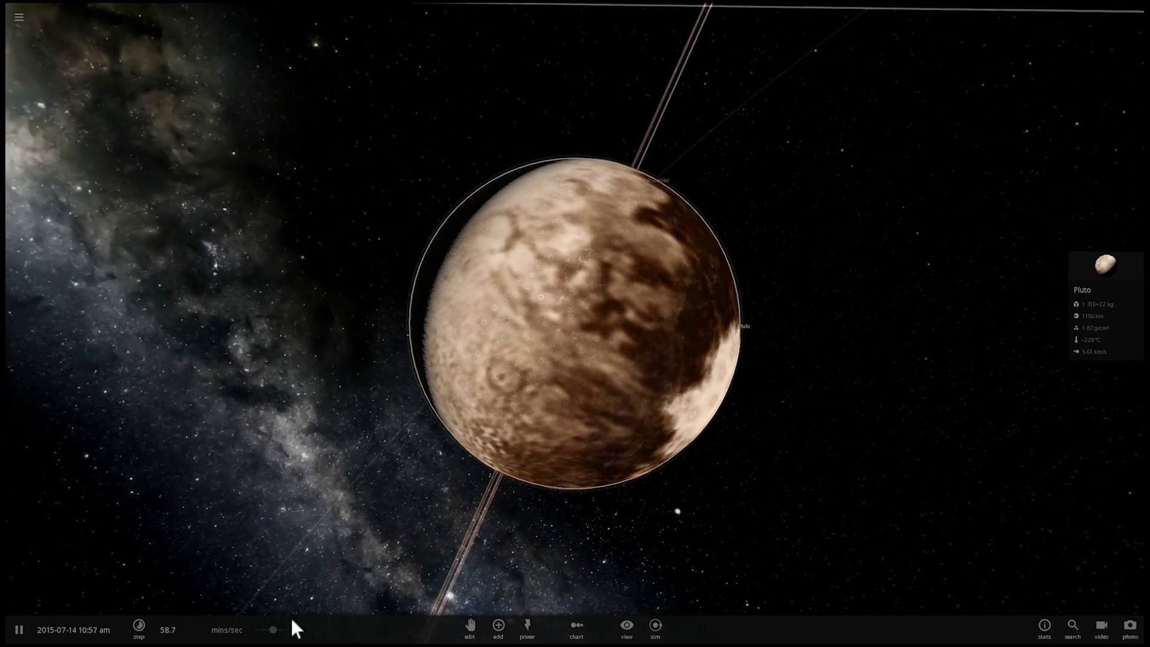
left_click_drag(273, 628, 287, 624)
left_click_drag(552, 382, 570, 295)
scroll(571, 294, "up", 3)
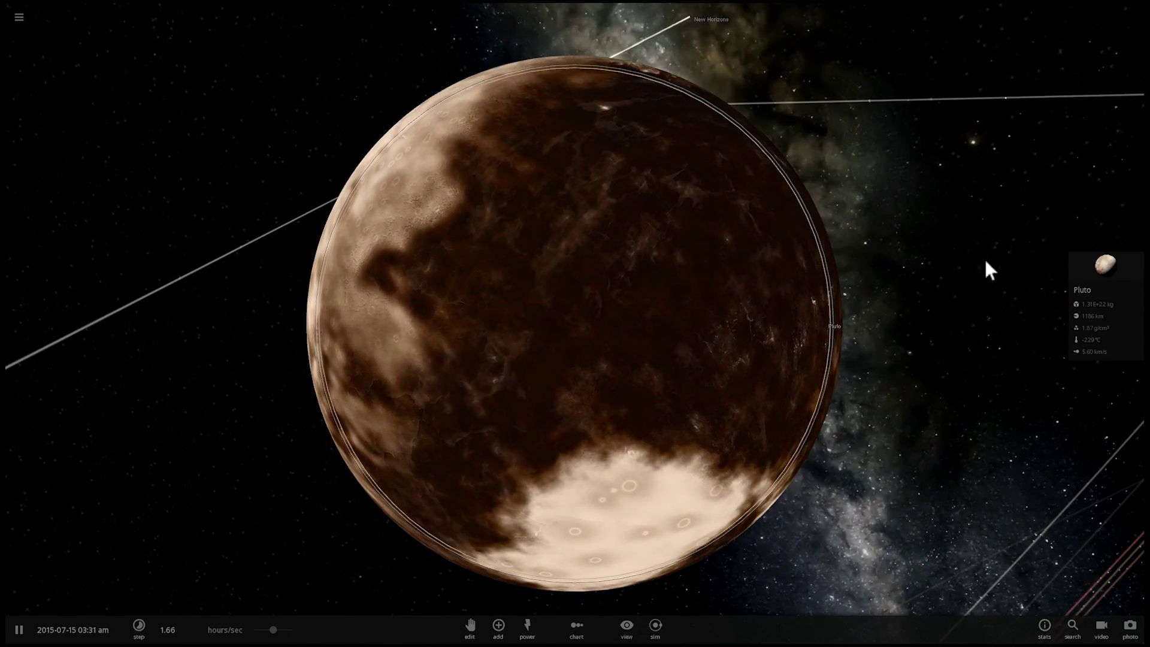
Step: Open Pluto's temperature and atmosphere properties while keeping the whole planet in view
left_click(1098, 261)
scroll(642, 290, "up", 4)
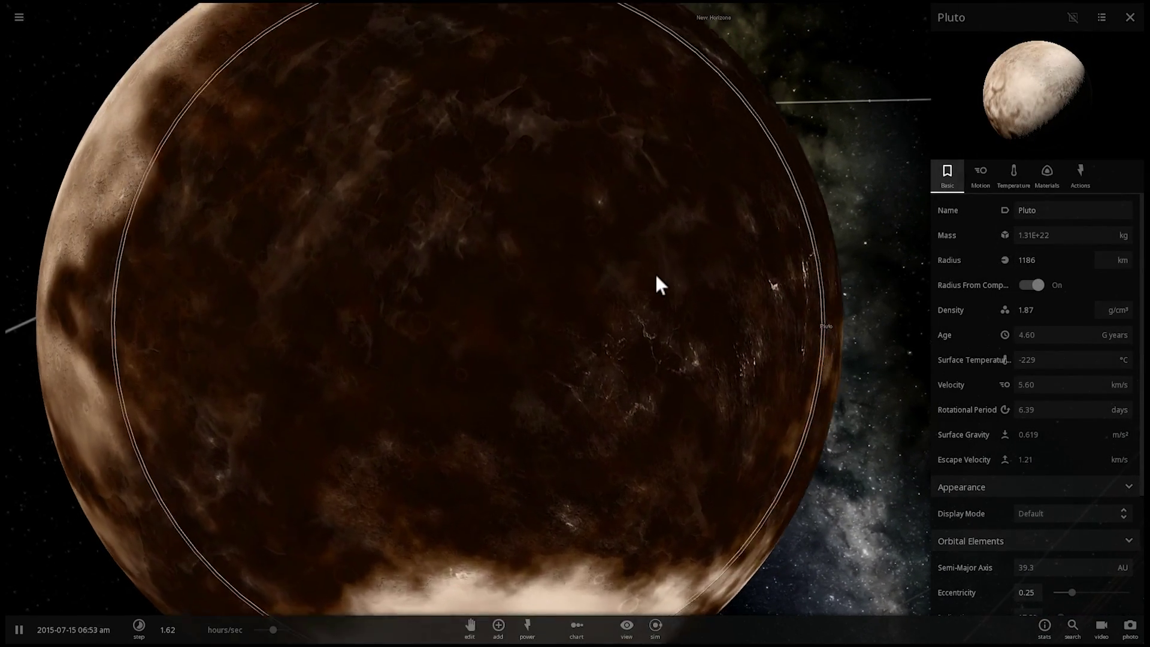
left_click(1013, 175)
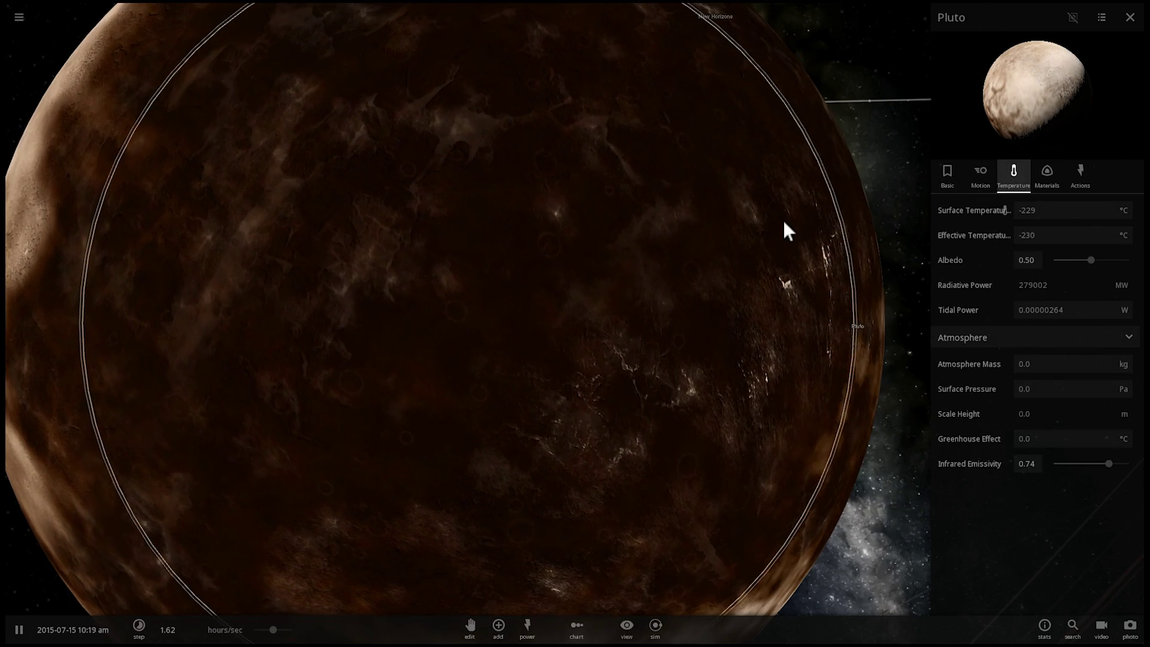
scroll(722, 237, "down", 5)
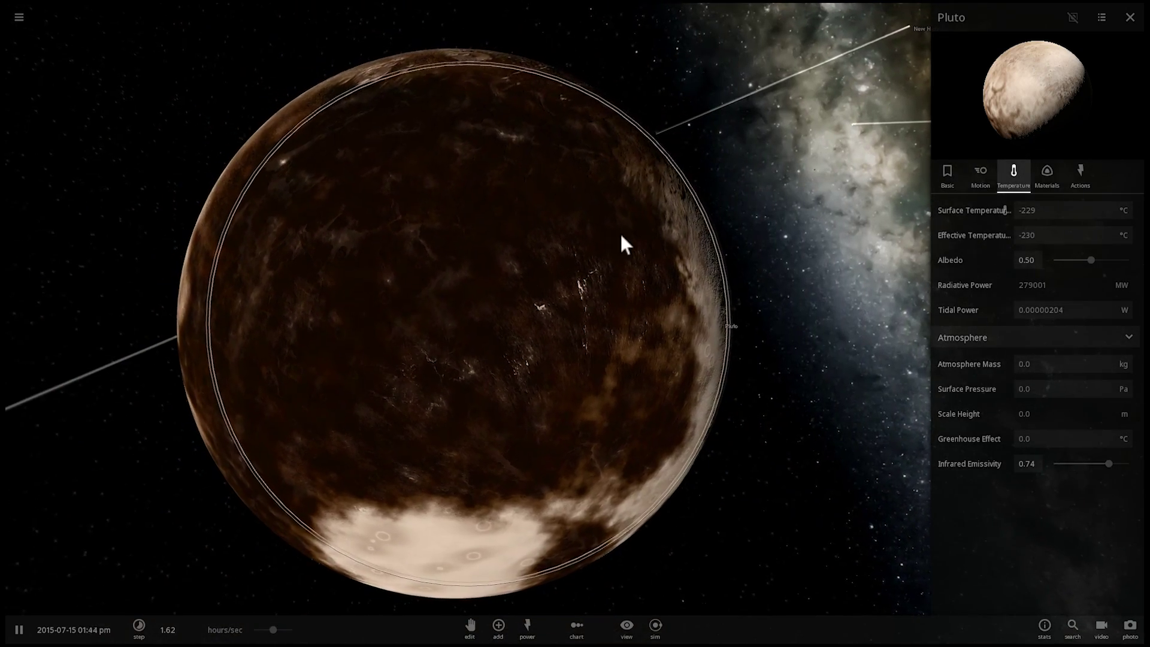
mouse_move(621, 236)
left_mouse_down()
mouse_move(660, 263)
mouse_move(612, 254)
left_mouse_up()
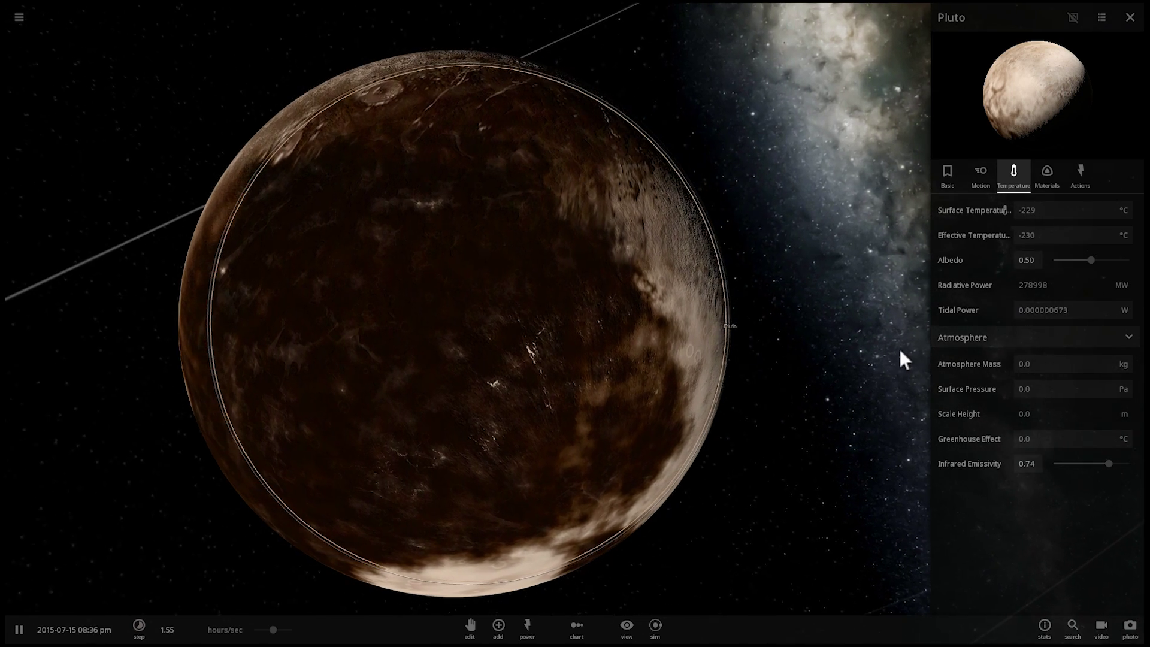
Step: Switch Pluto's surface pressure unit to atm and set the pressure to 0.00000113 atm
left_click(1124, 389)
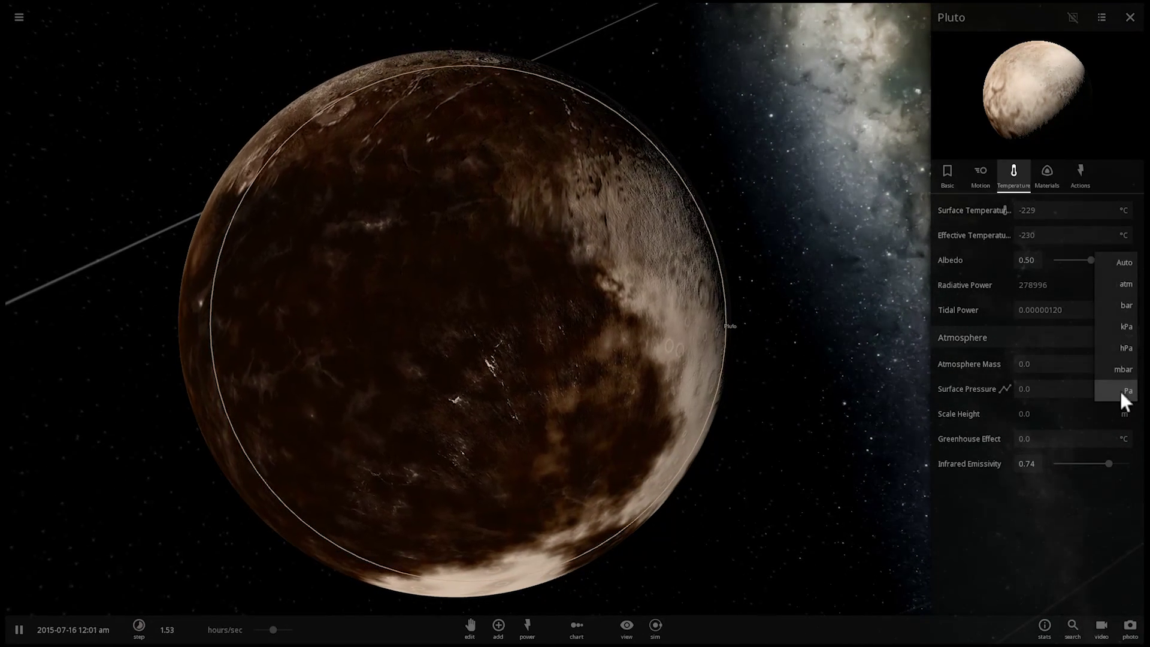
left_click(1127, 285)
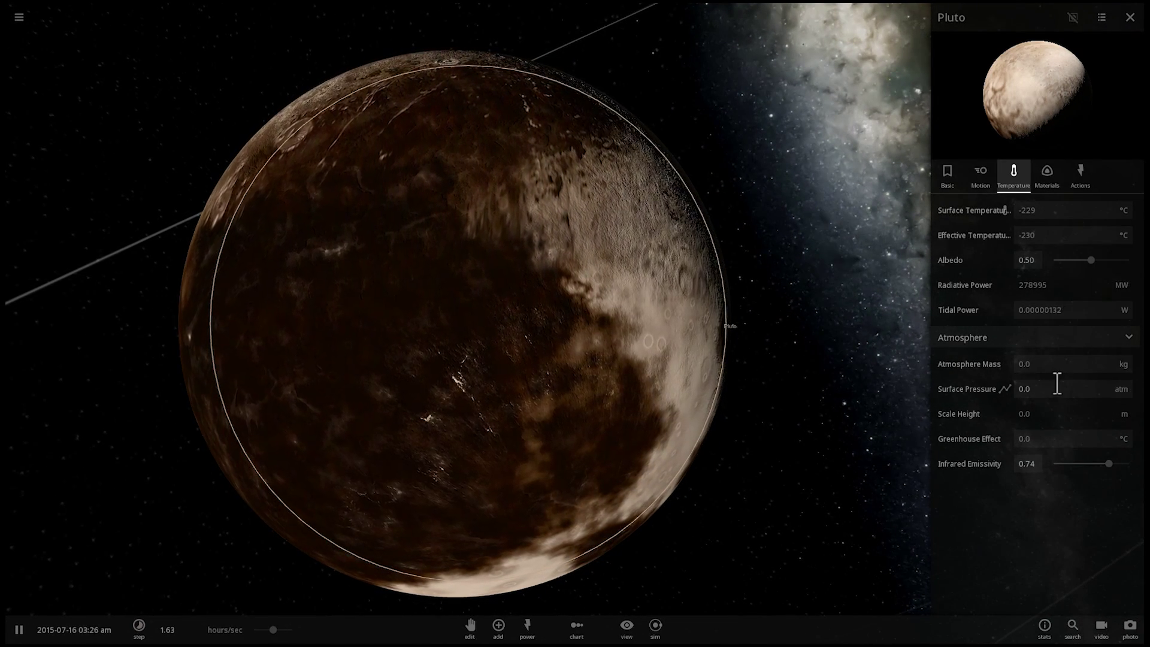
left_click(1058, 388)
scroll(670, 365, "up", 5)
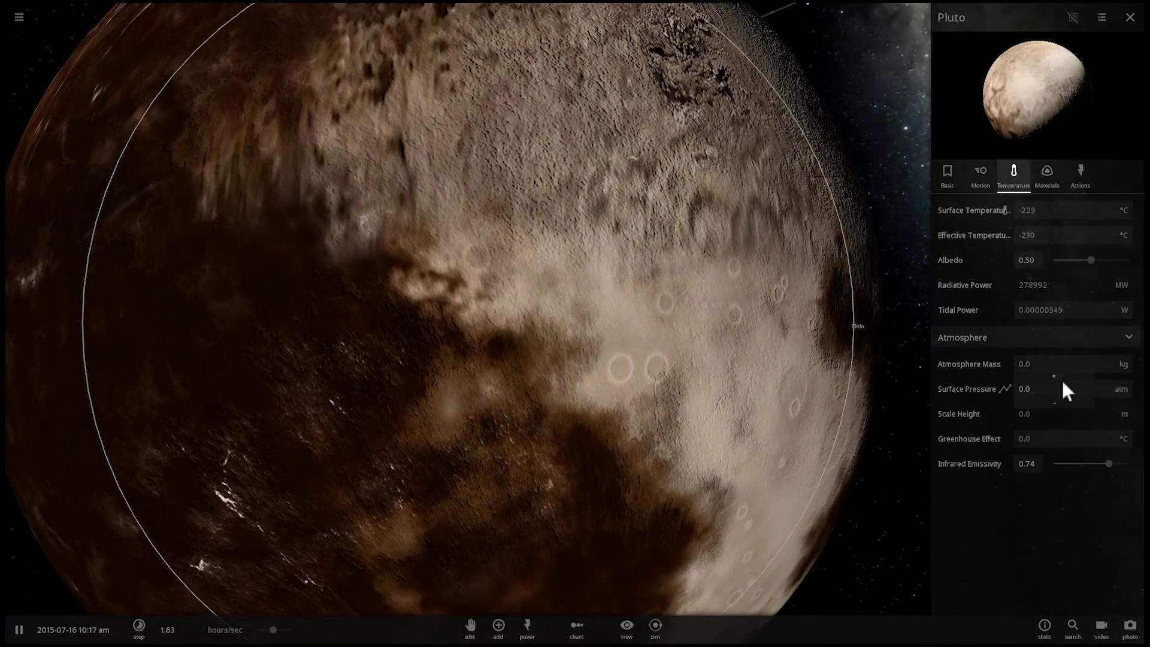
left_click(1063, 386)
type("0.00000113")
key("Return")
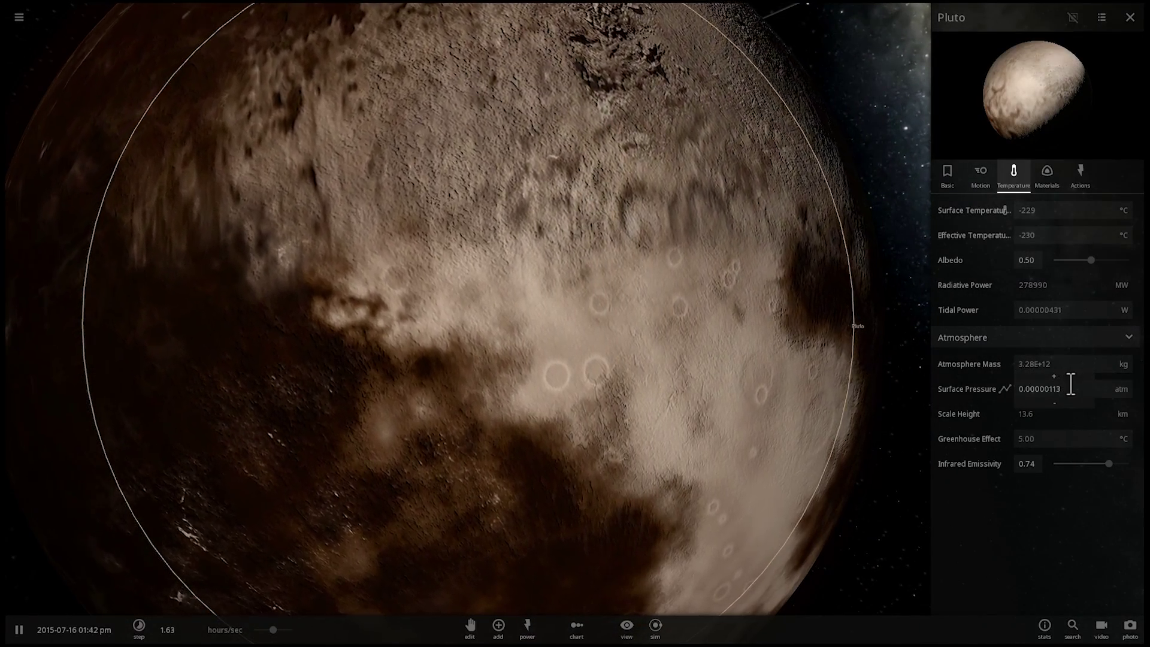
Step: Set Pluto's atmospheric surface pressure to 1 atm and inspect the planet from another angle
left_click_drag(1072, 384, 894, 370)
type("1")
key("Return")
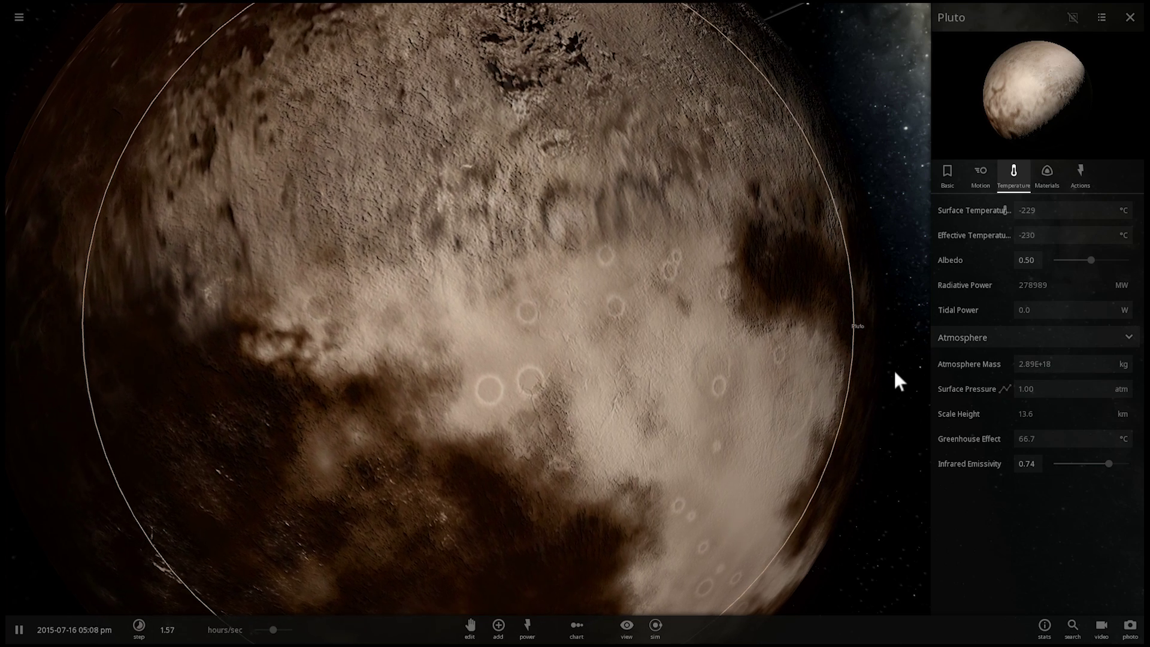
scroll(895, 377, "down", 5)
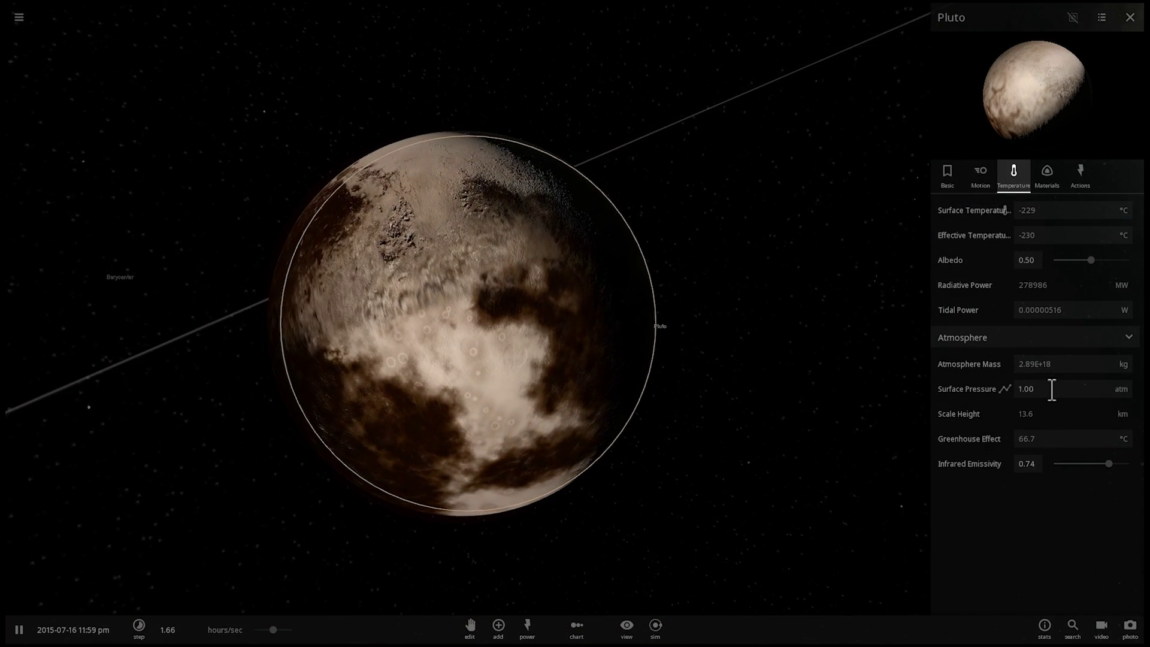
left_click_drag(714, 348, 762, 365)
scroll(679, 373, "up", 3)
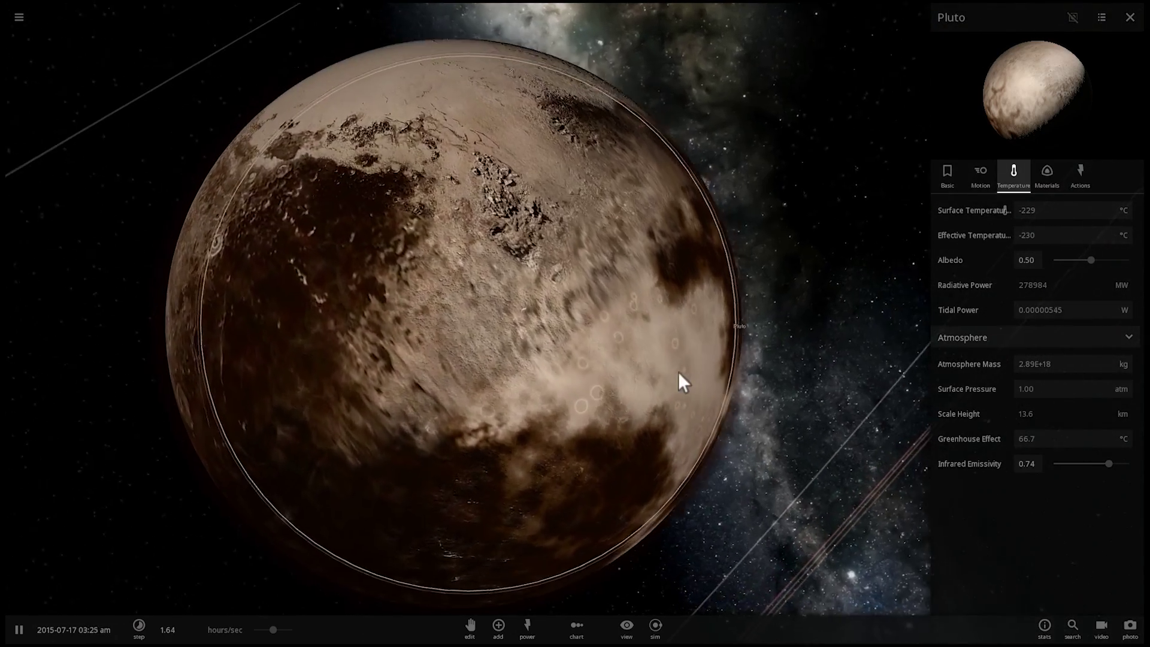
Step: Set Pluto's surface pressure to 93 atm and speed up the simulation to about 5.2 hours per second
left_click(1052, 387)
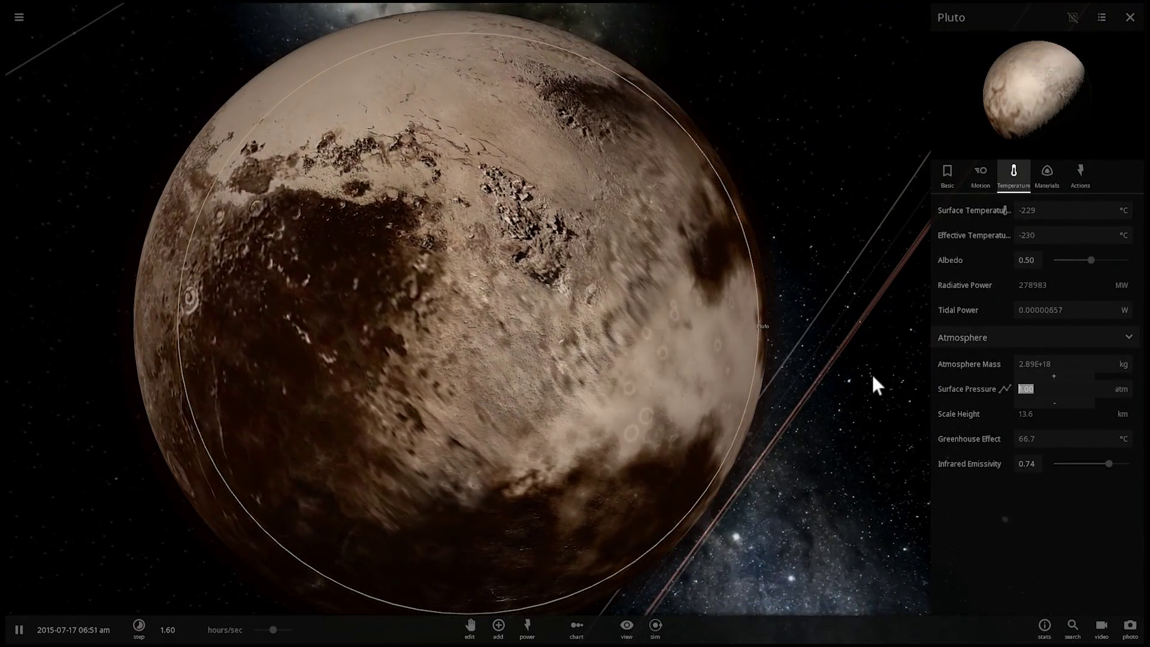
type("93")
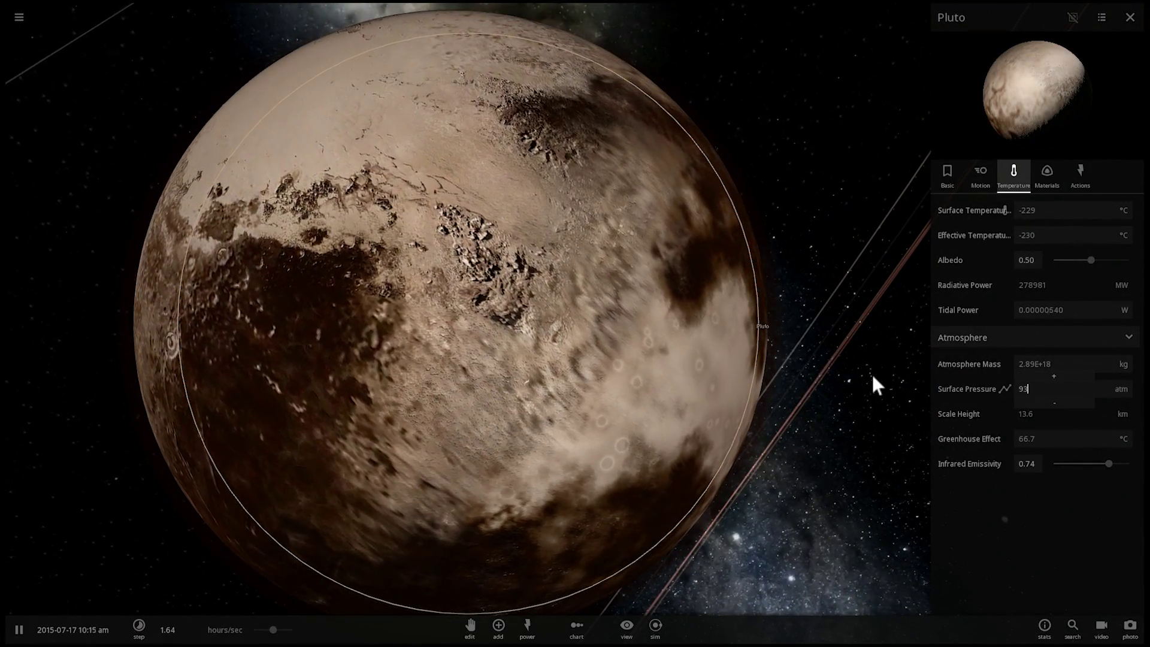
key("Return")
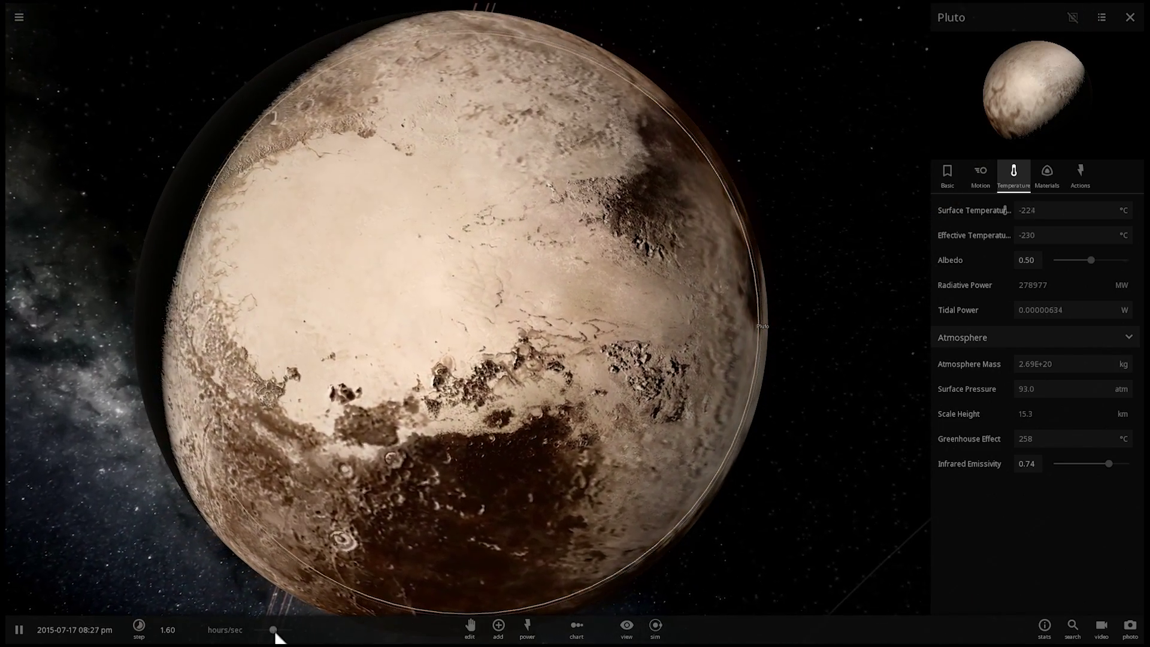
left_click_drag(276, 632, 292, 625)
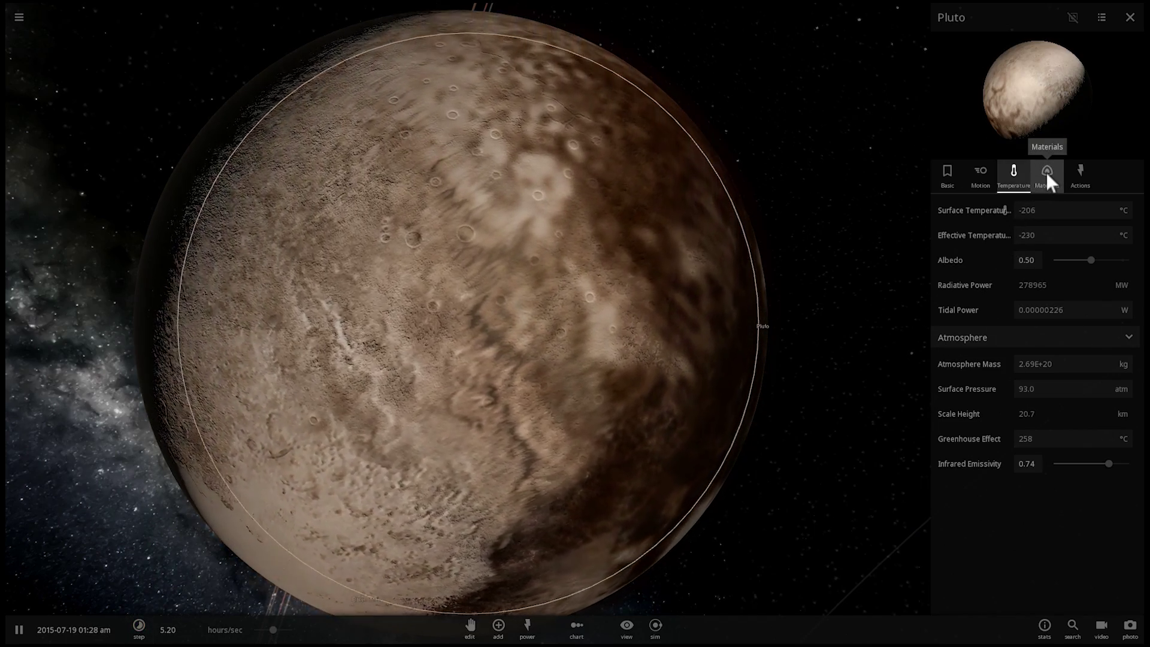
Step: Show Pluto's magnetosphere and set its magnetic field to 1 Gauss
left_click(1046, 171)
scroll(994, 401, "down", 5)
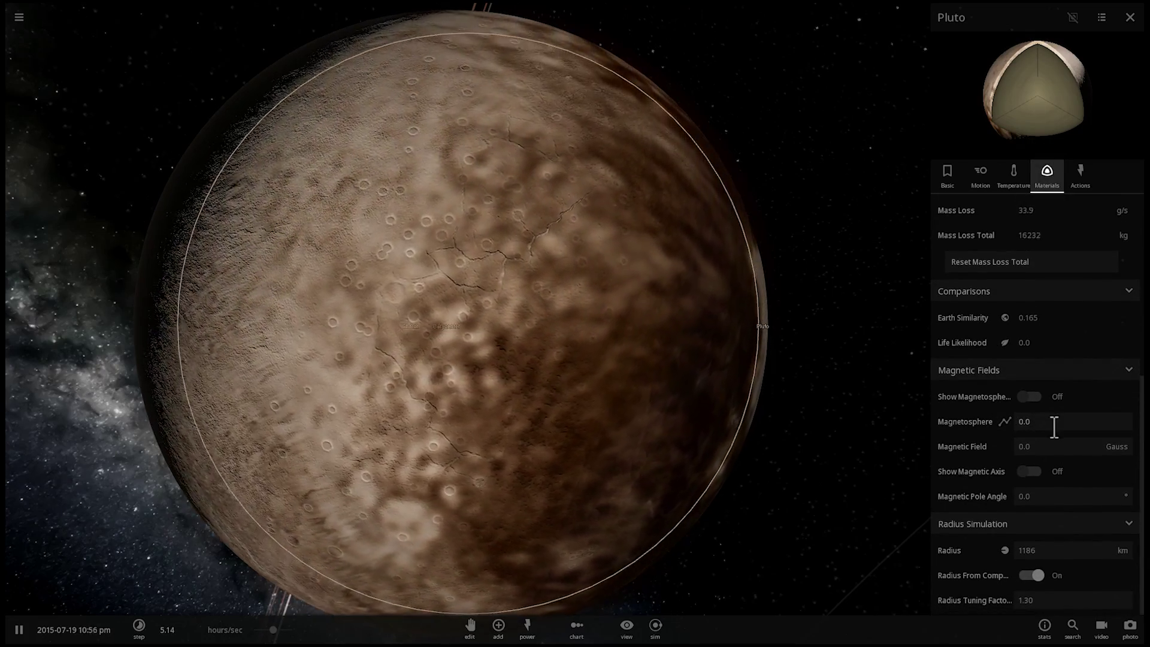
left_click(1035, 397)
left_click(1050, 445)
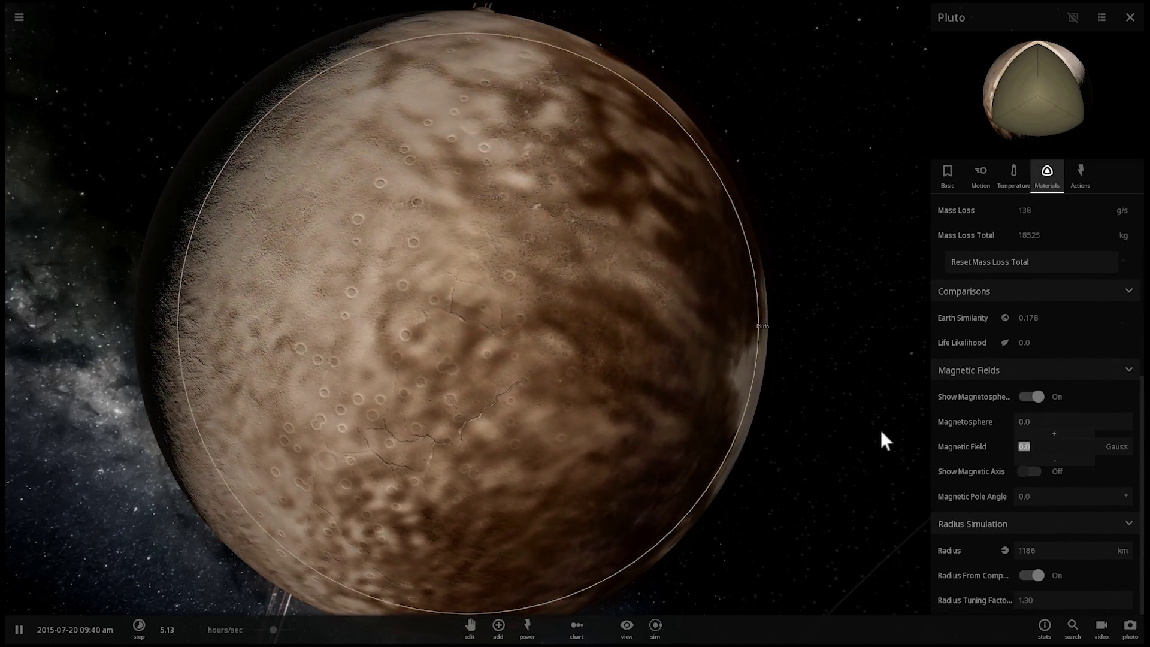
type("1")
key("Return")
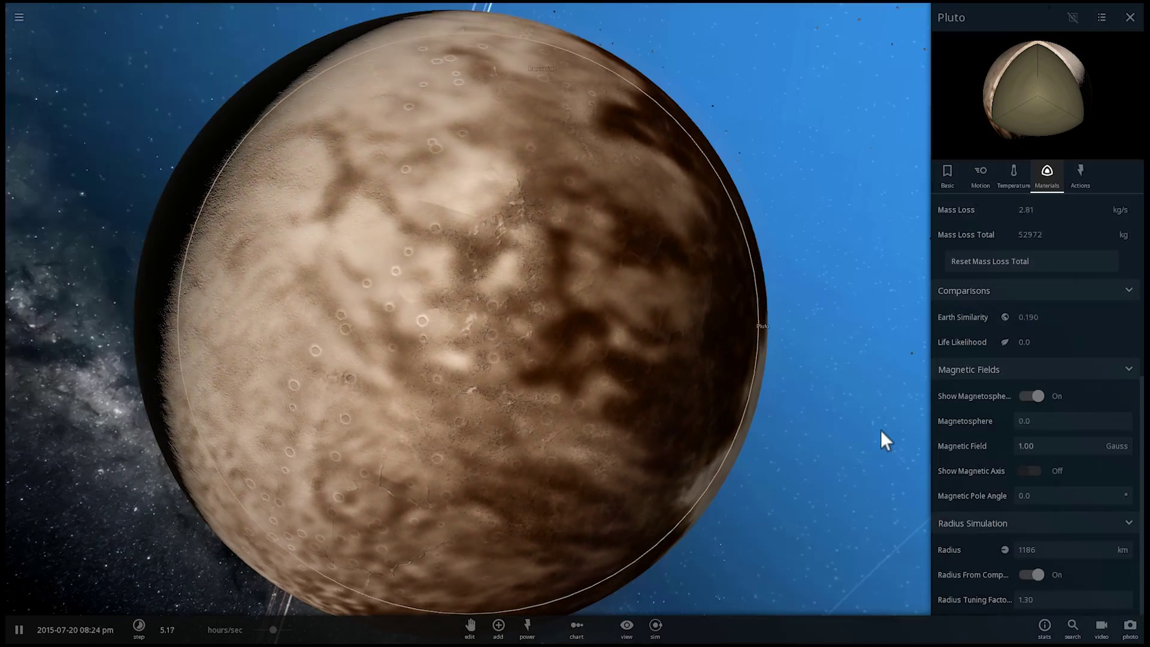
Step: Examine the shape and extent of Pluto's magnetosphere relative to Charon's orbit from several distances and angles
scroll(881, 429, "down", 10)
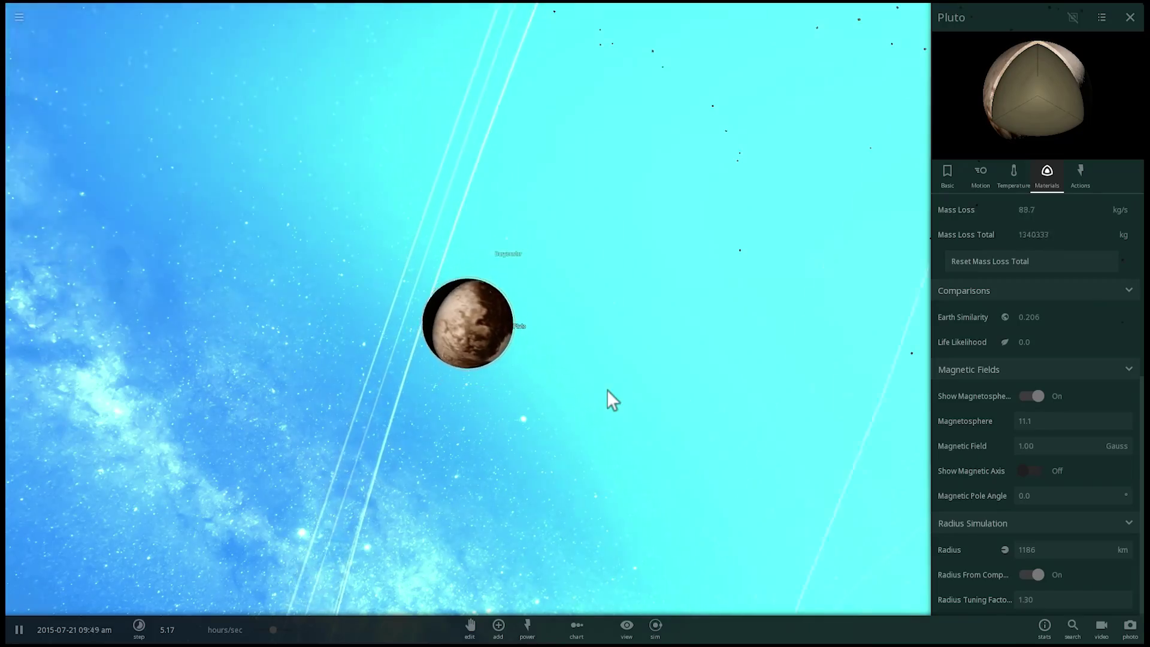
scroll(607, 390, "down", 5)
left_click_drag(603, 389, 745, 366)
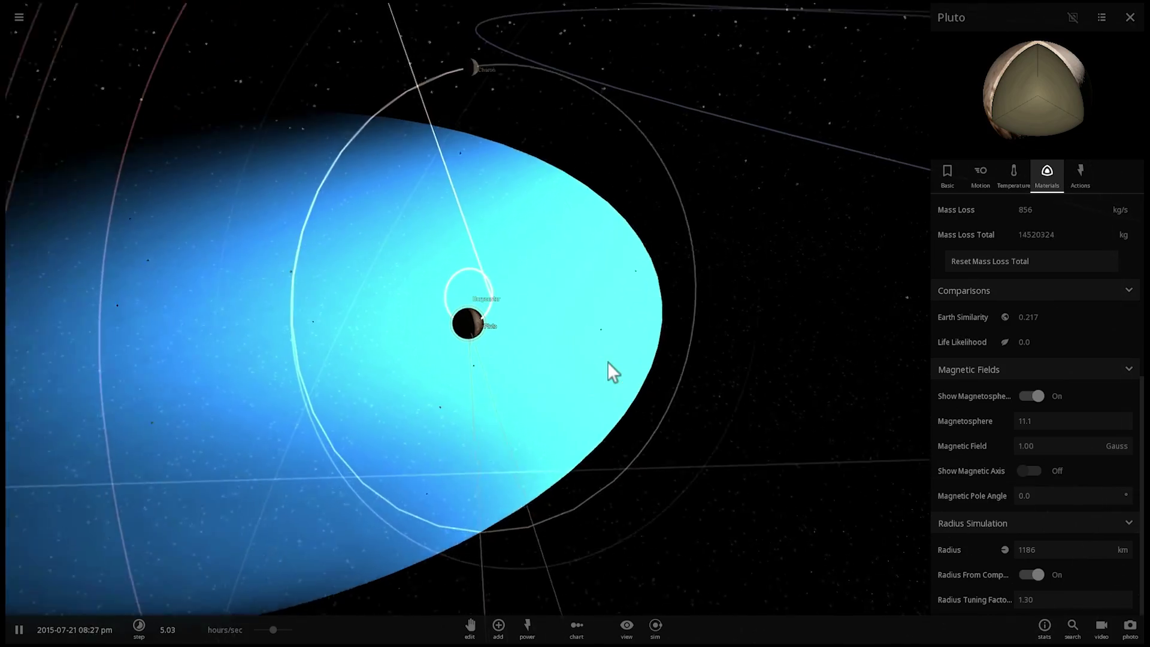
scroll(544, 361, "up", 5)
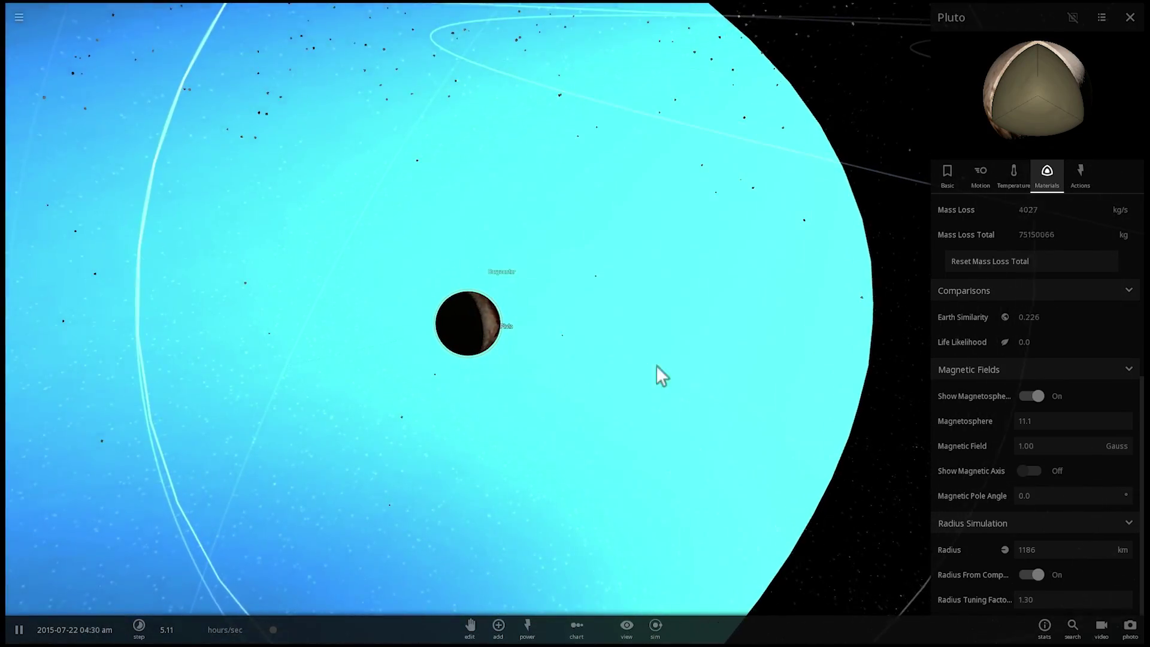
mouse_move(656, 364)
left_mouse_down()
mouse_move(690, 347)
mouse_move(656, 343)
left_mouse_up()
scroll(658, 344, "up", 3)
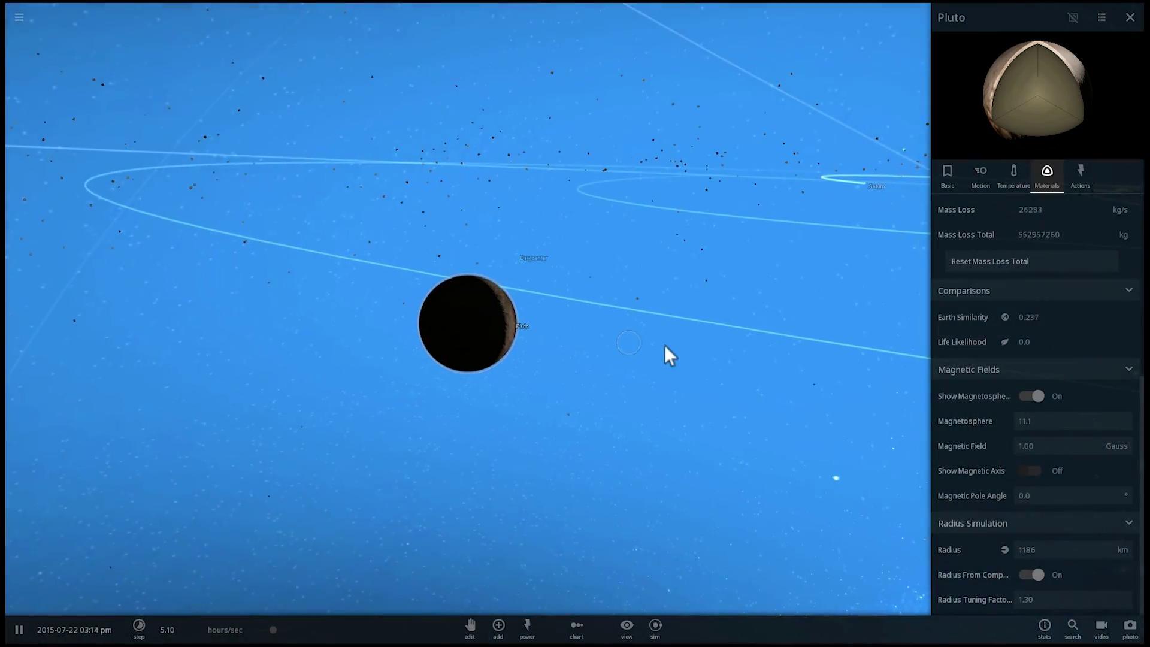
scroll(799, 401, "down", 3)
left_click_drag(799, 401, 636, 511)
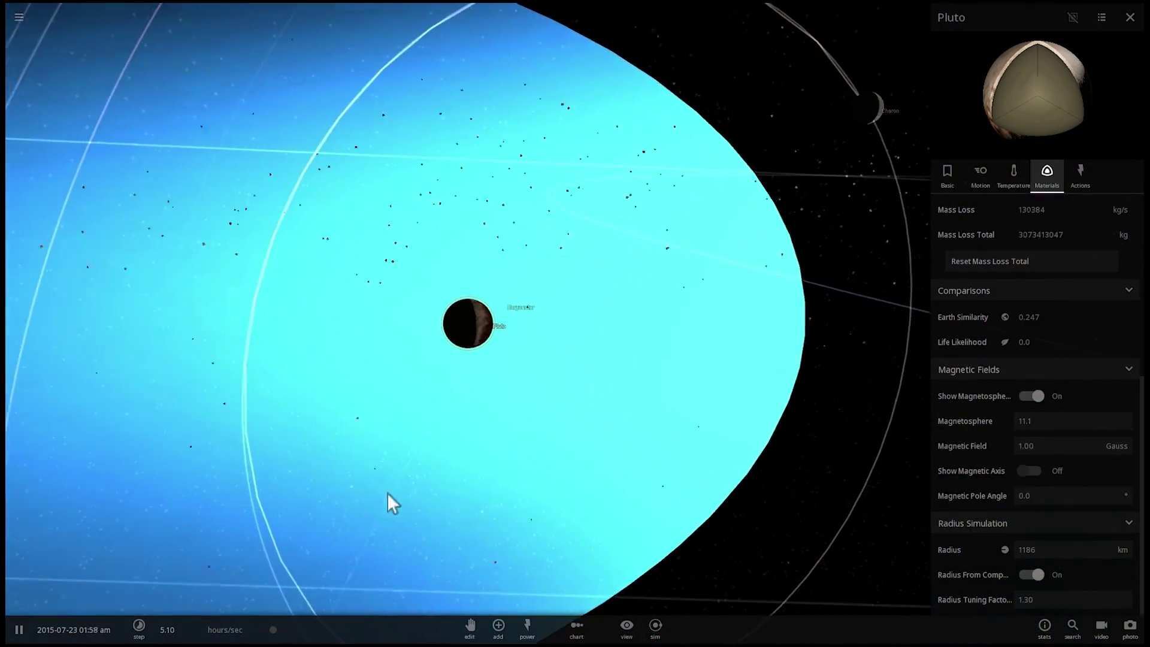
Step: Hide Pluto's magnetosphere and view the planet's surface up close
left_click(1030, 395)
scroll(563, 377, "up", 5)
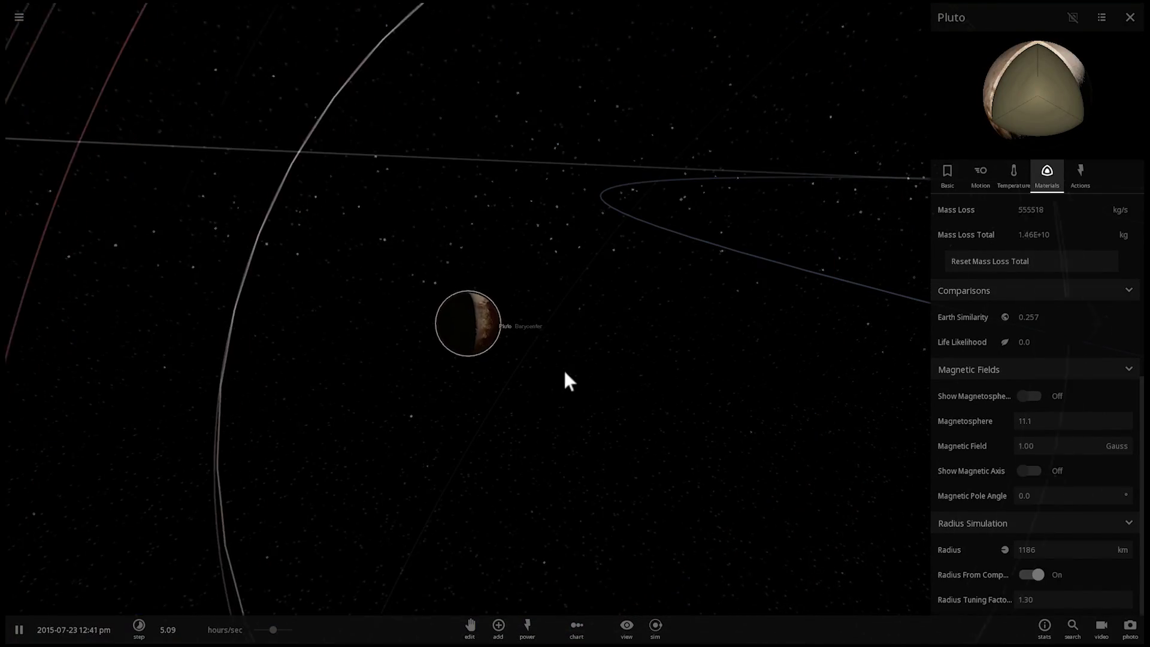
left_click_drag(561, 365, 492, 361)
scroll(587, 355, "up", 5)
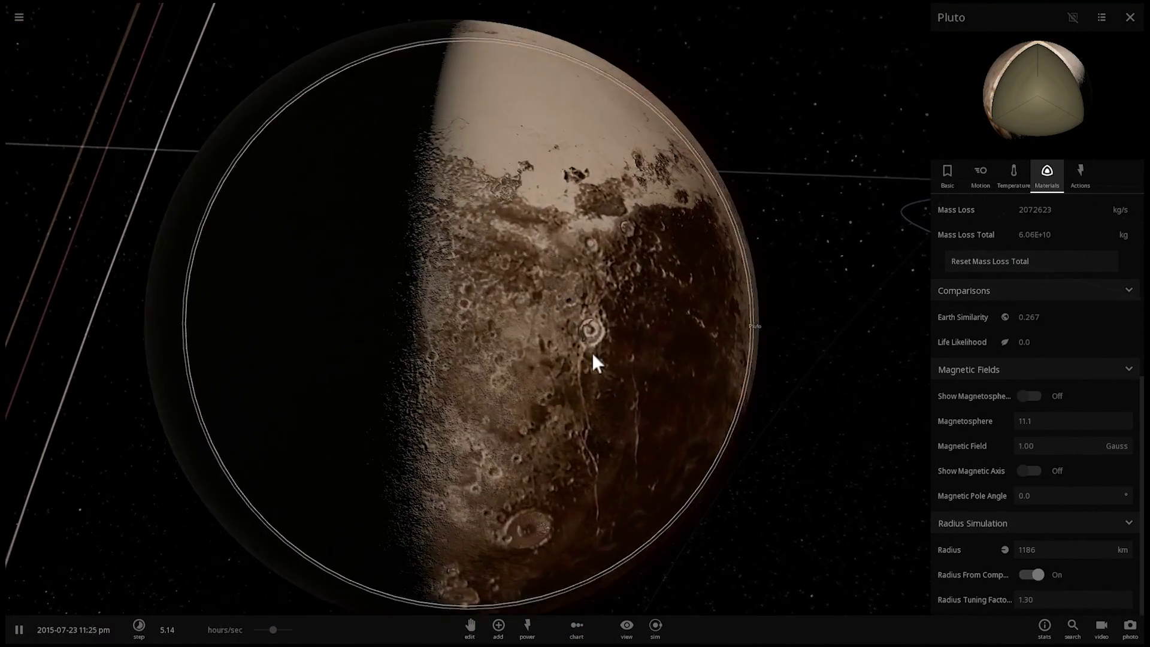
left_click_drag(593, 354, 496, 326)
scroll(530, 344, "down", 2)
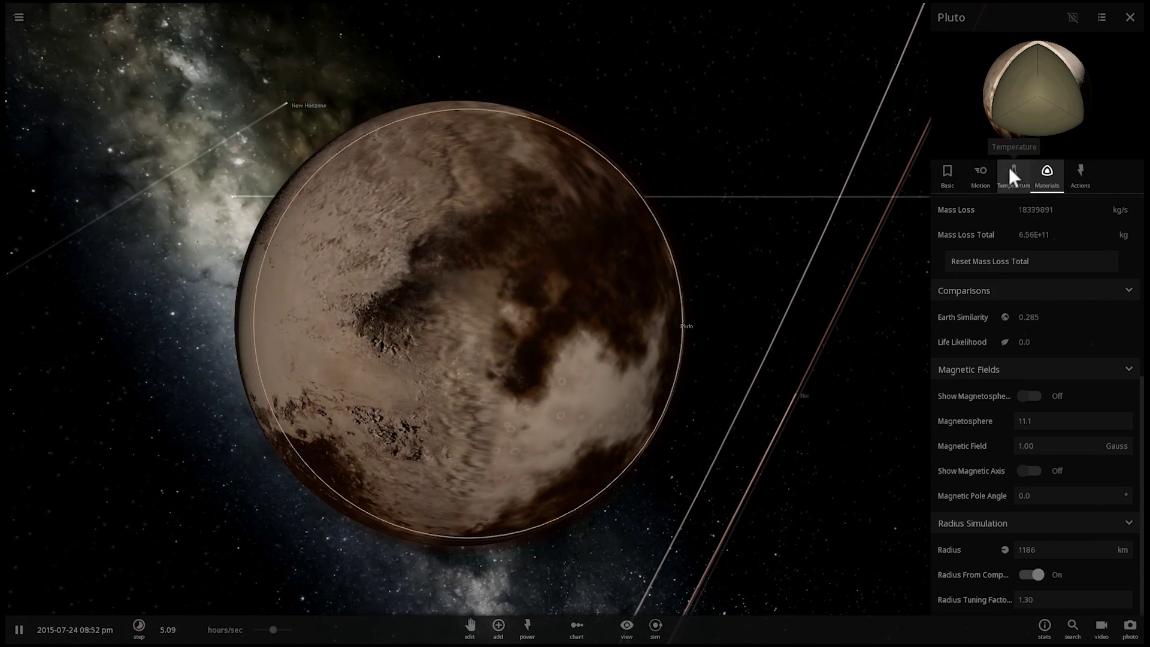
Step: Return to Pluto's temperature properties and speed up the simulation to about 12 hours per second
left_click(1015, 174)
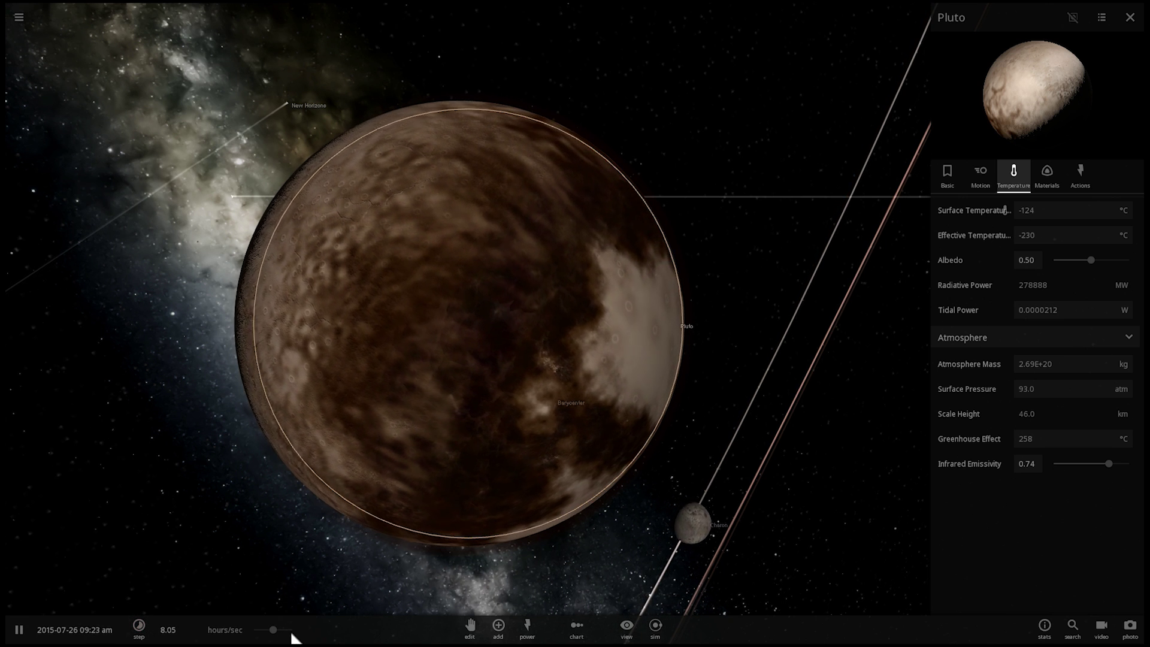
left_click_drag(274, 629, 287, 636)
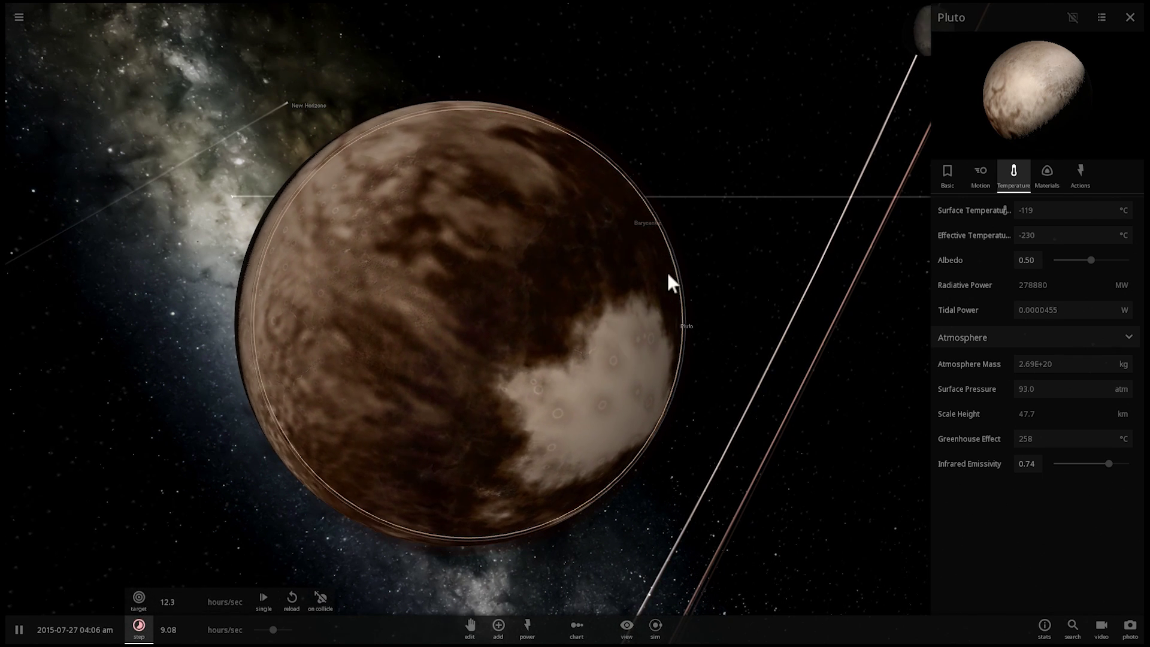
Step: Try adjusting the water content in Pluto's material composition and inspect the surface up close
left_click(1047, 174)
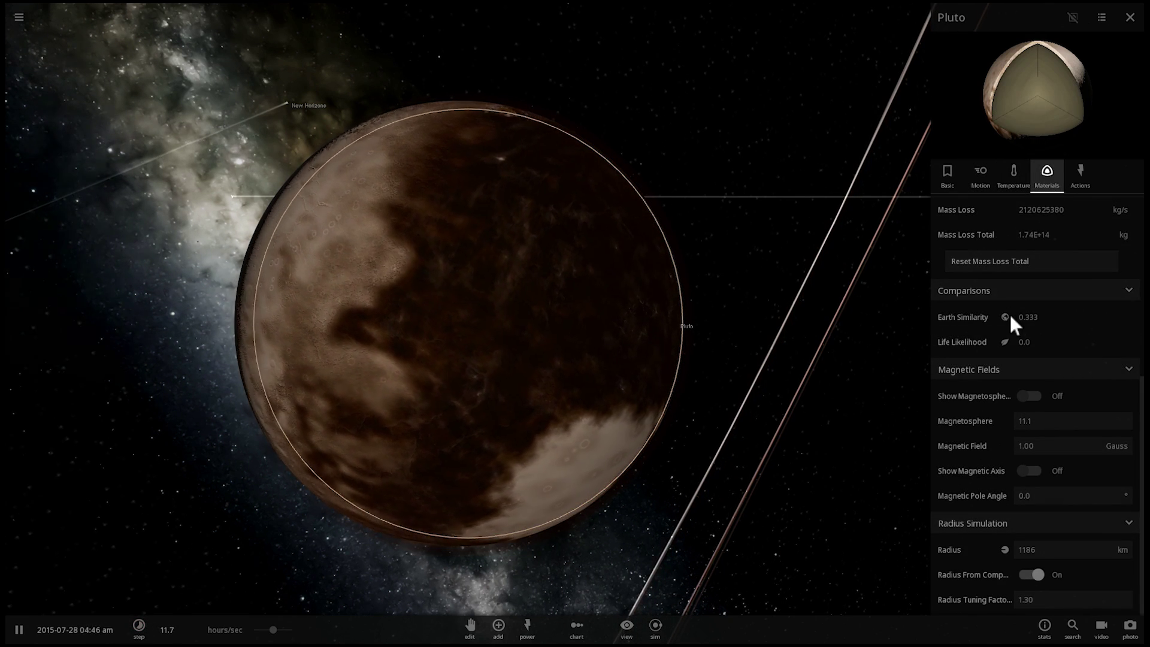
scroll(1028, 335, "up", 5)
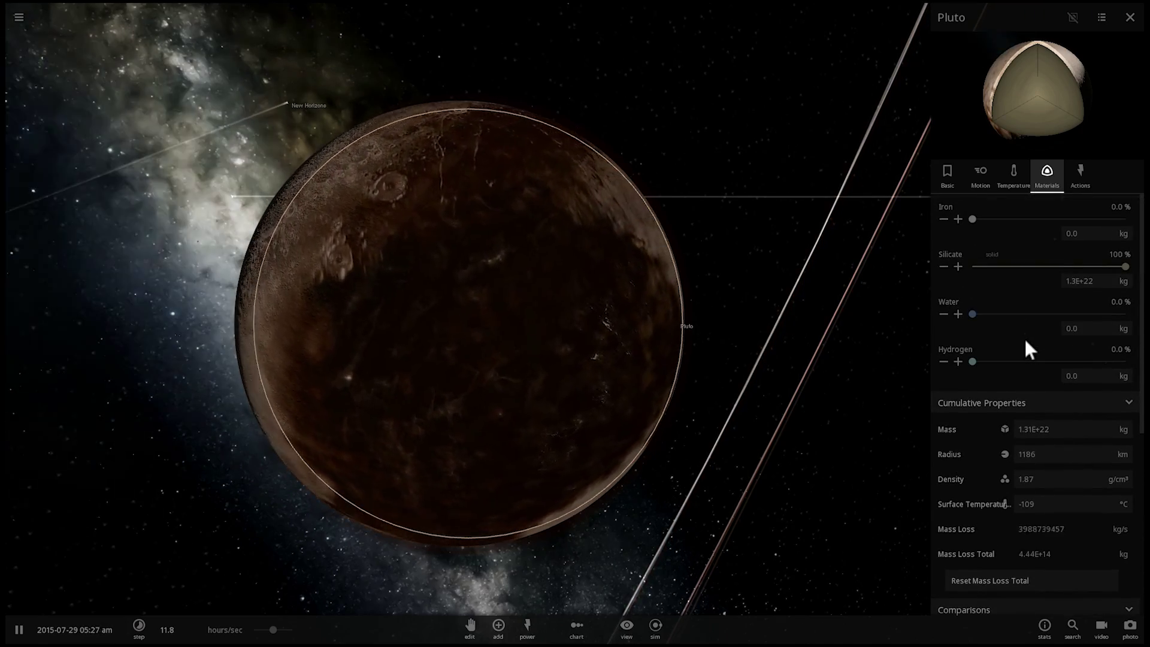
left_click_drag(971, 314, 970, 316)
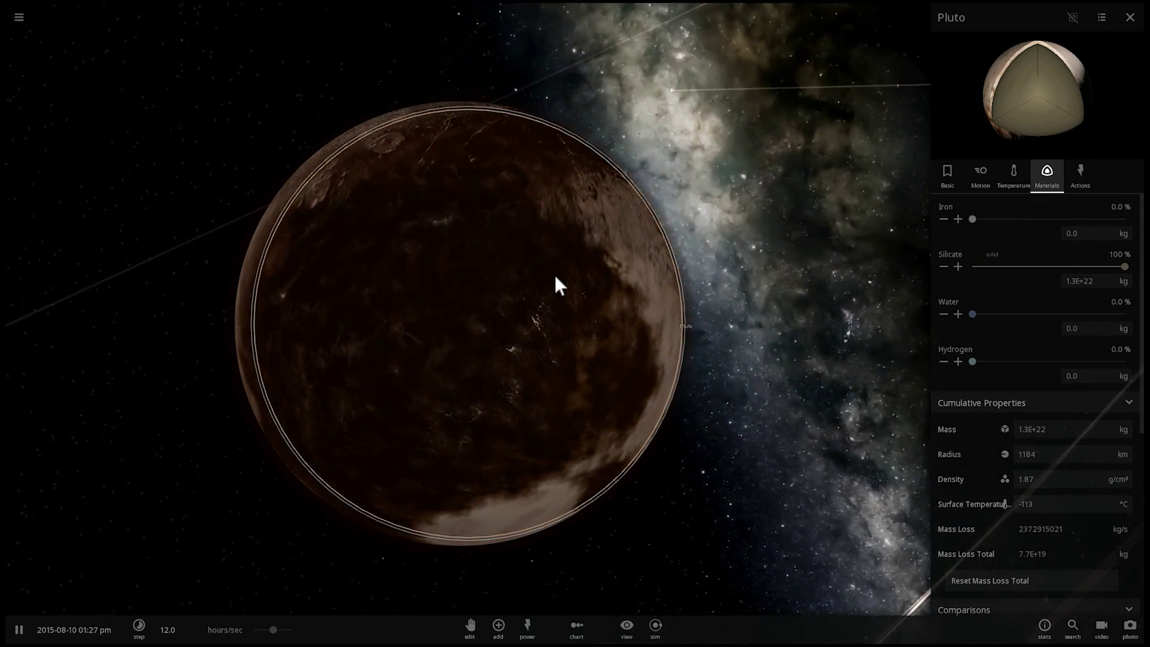
scroll(531, 280, "up", 5)
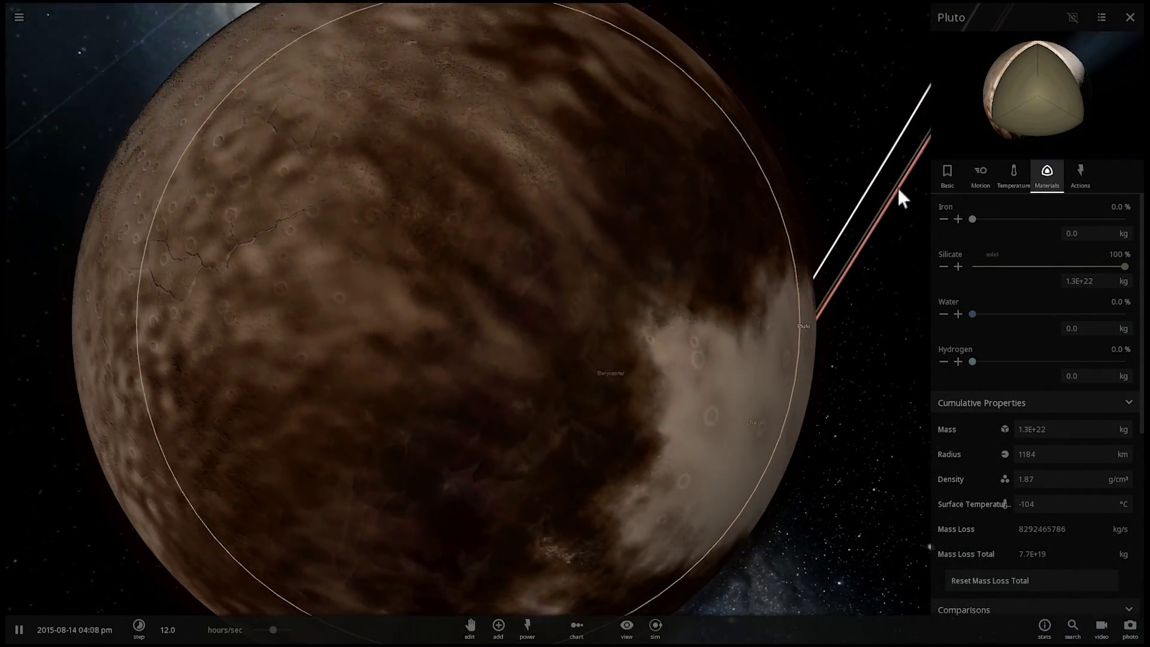
Step: Show Pluto's temperature properties again, view the planet from farther away and speed up the simulation to about 3.8 days per second
scroll(807, 332, "down", 3)
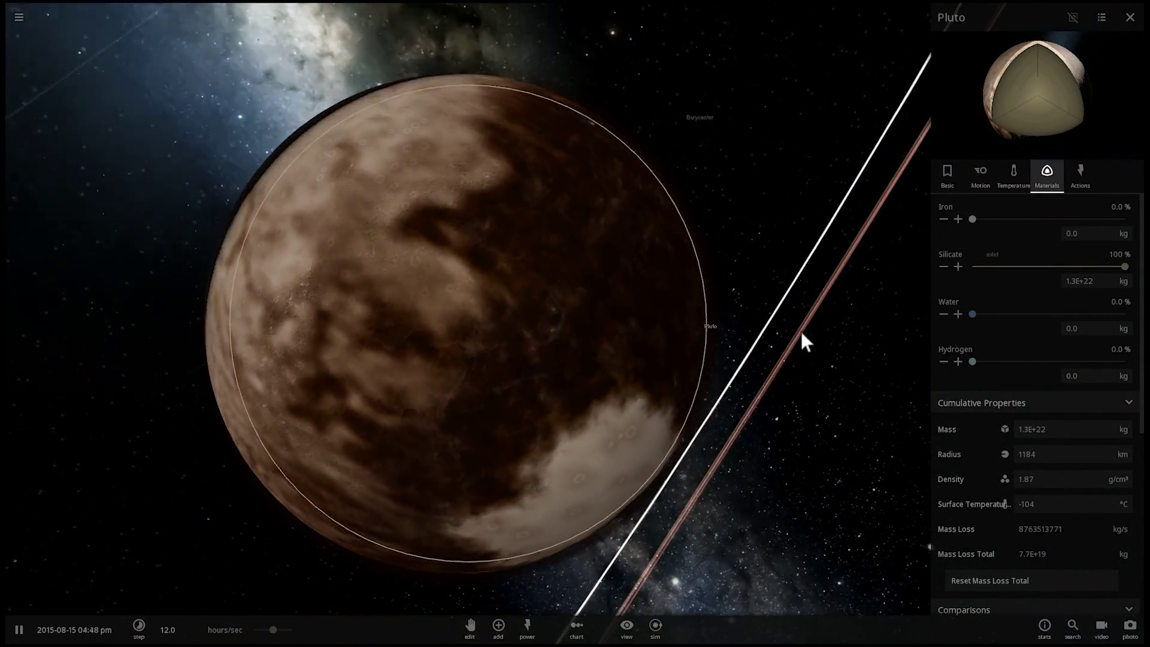
scroll(782, 327, "down", 2)
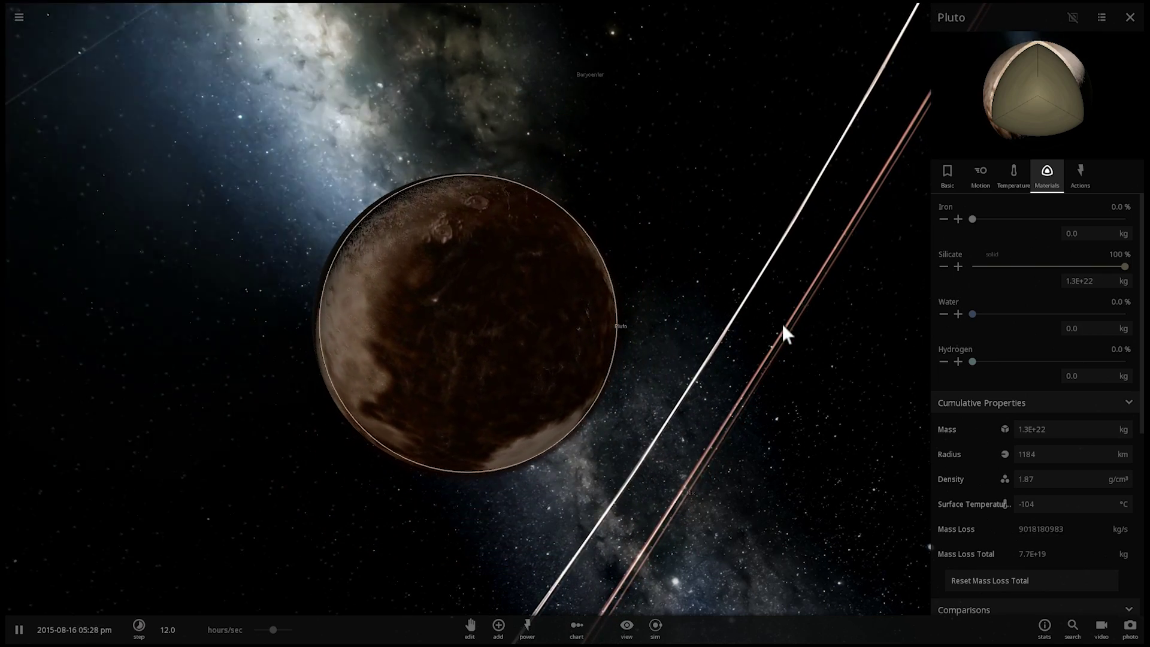
left_click(1014, 174)
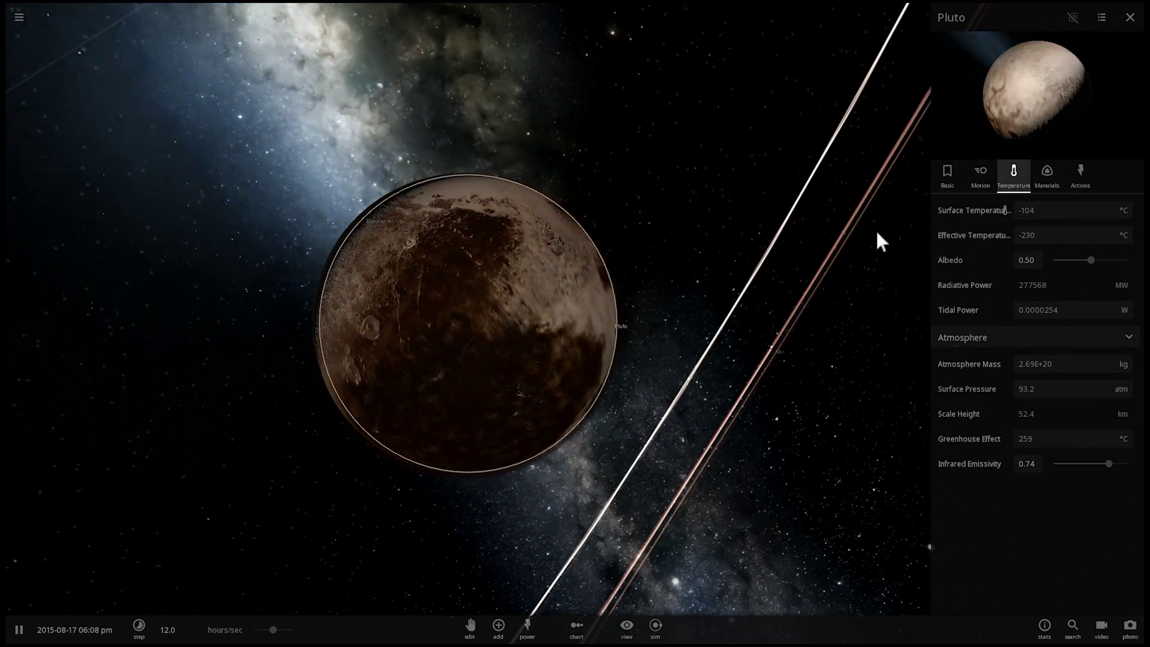
scroll(398, 207, "down", 2)
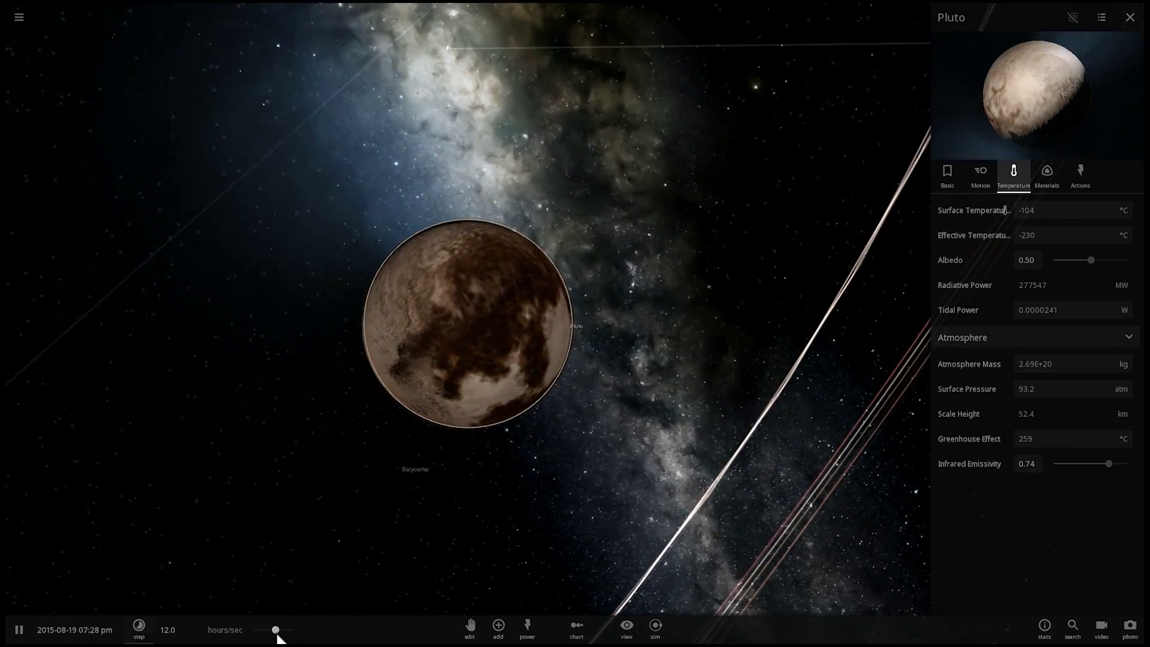
left_click_drag(274, 630, 298, 630)
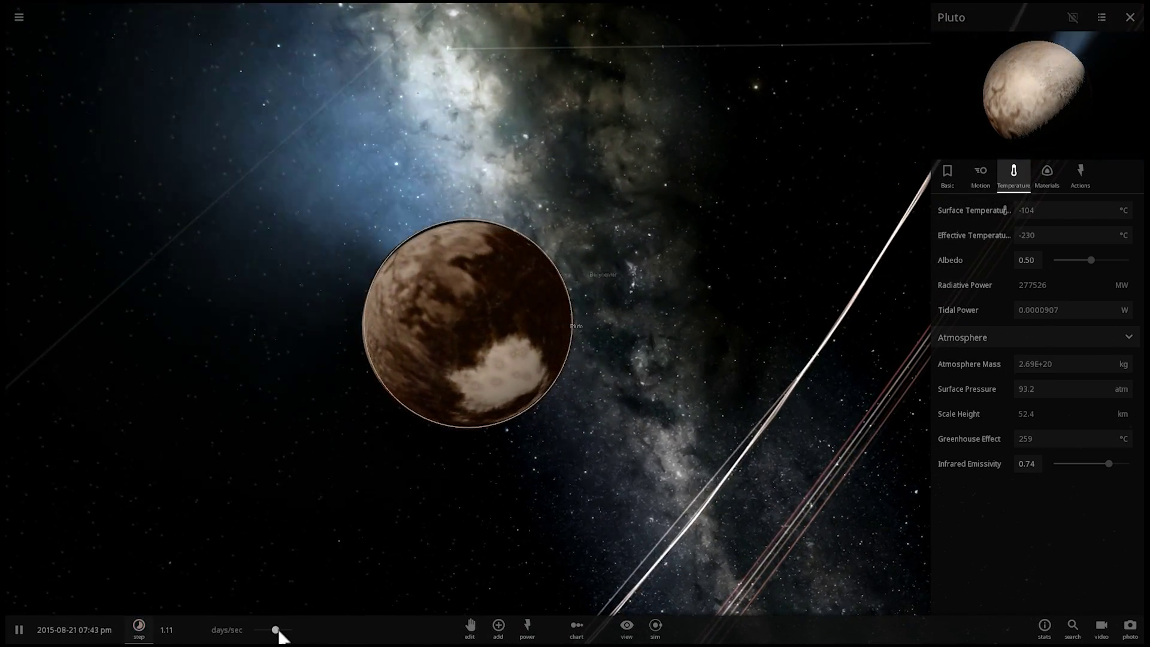
left_click_drag(353, 528, 393, 514)
left_click(280, 630)
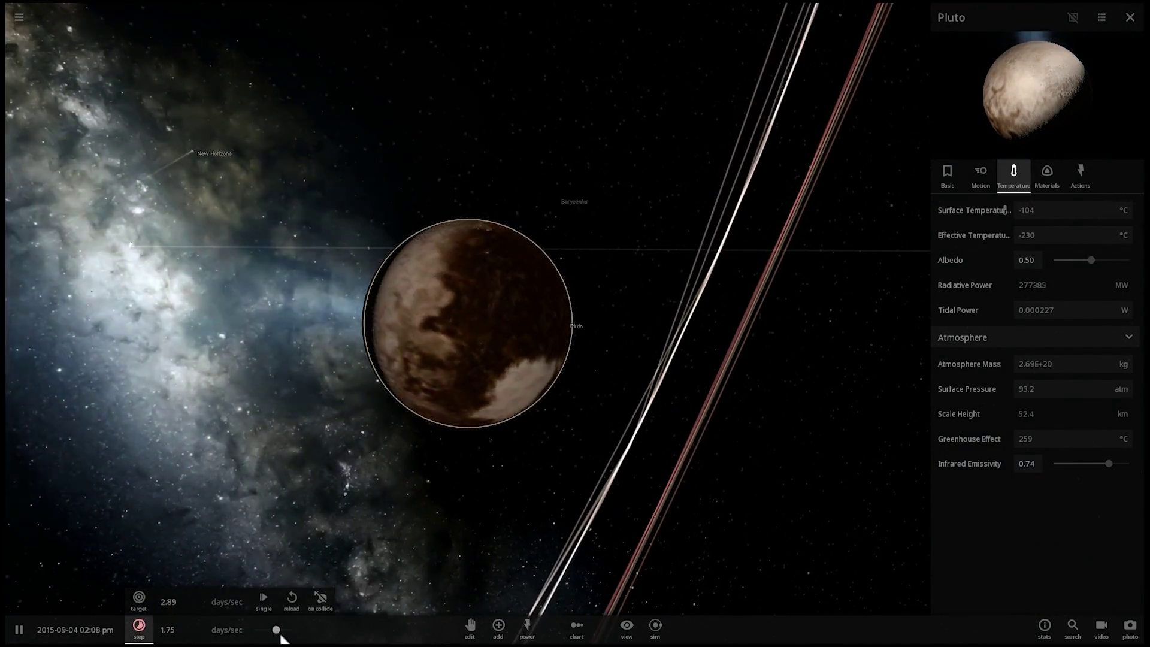
left_click_drag(434, 451, 422, 452)
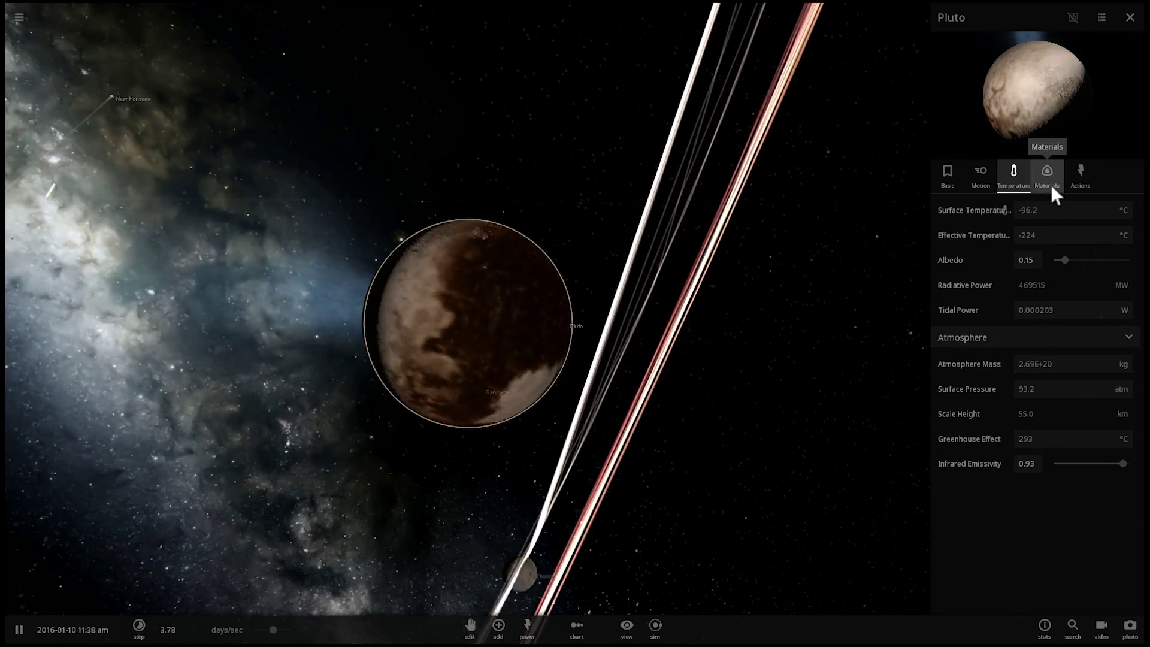
Step: Raise Pluto's surface pressure to about 153 atm and view the planet more closely
left_click(1051, 185)
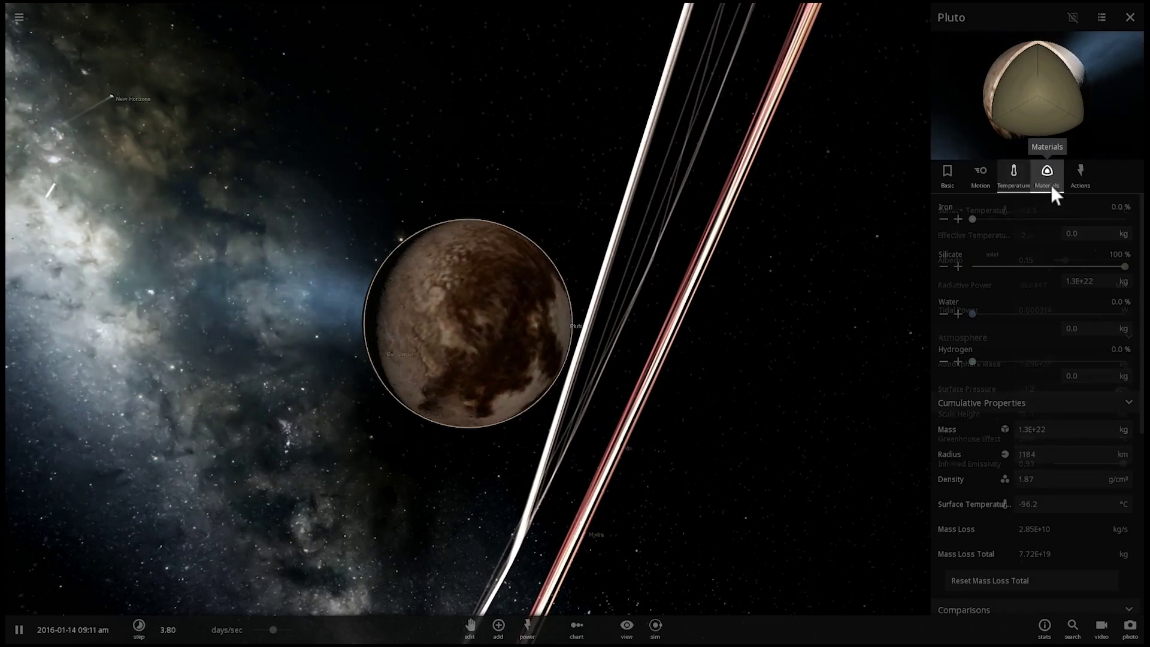
left_click(1005, 175)
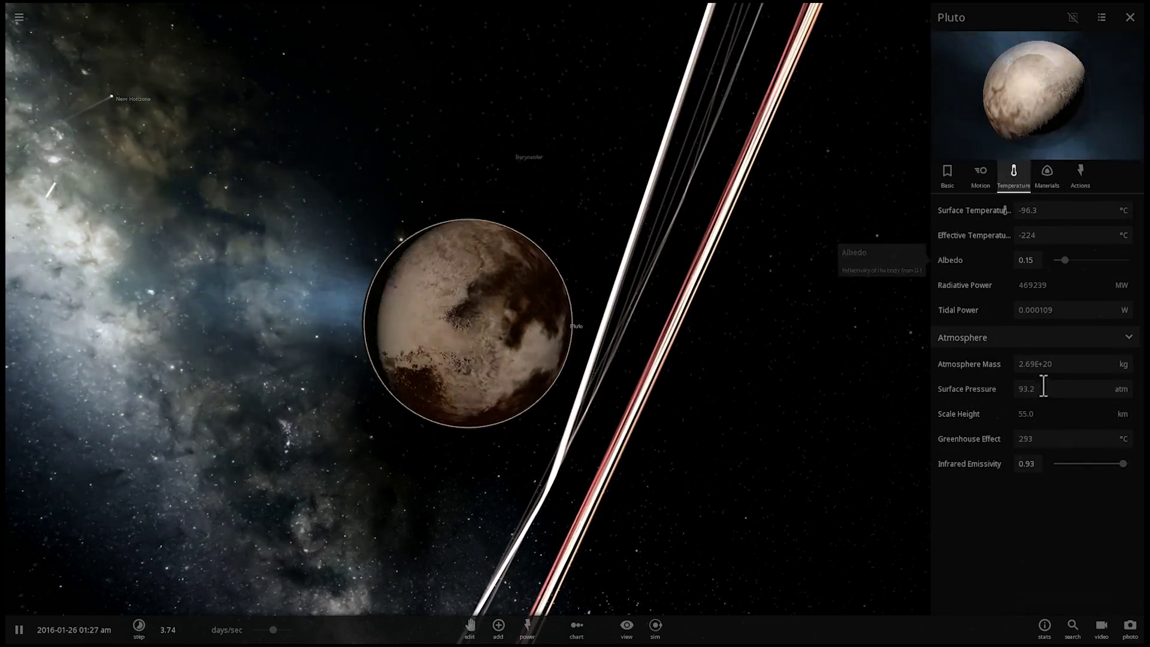
left_click(1055, 376)
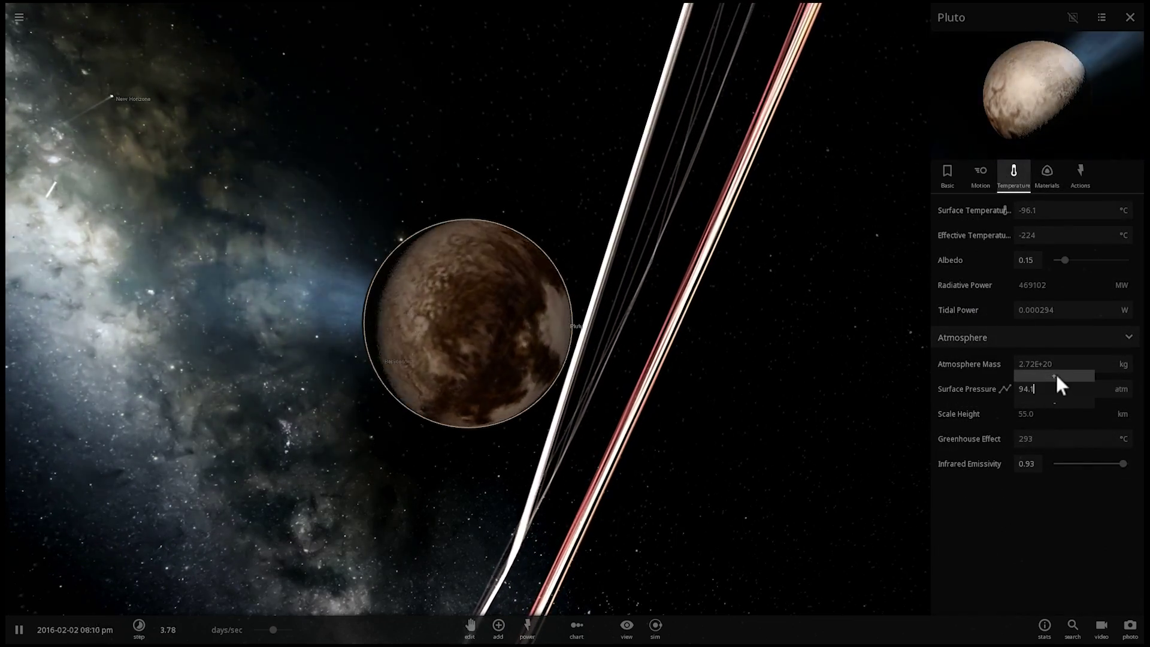
left_click(1056, 375)
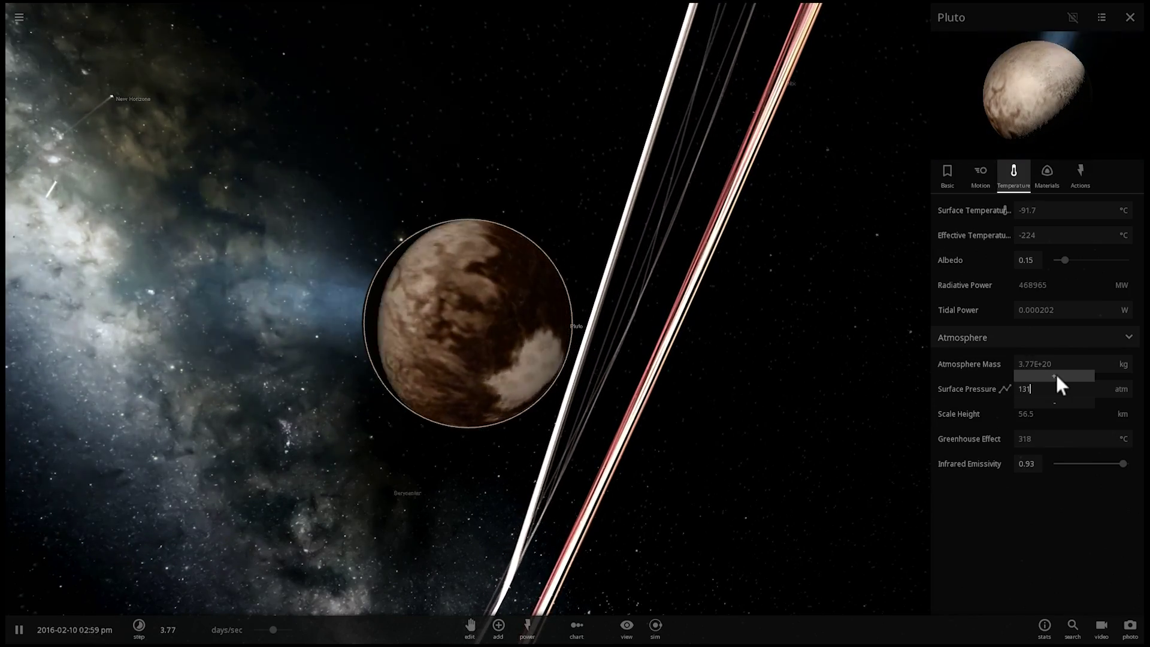
scroll(601, 411, "up", 3)
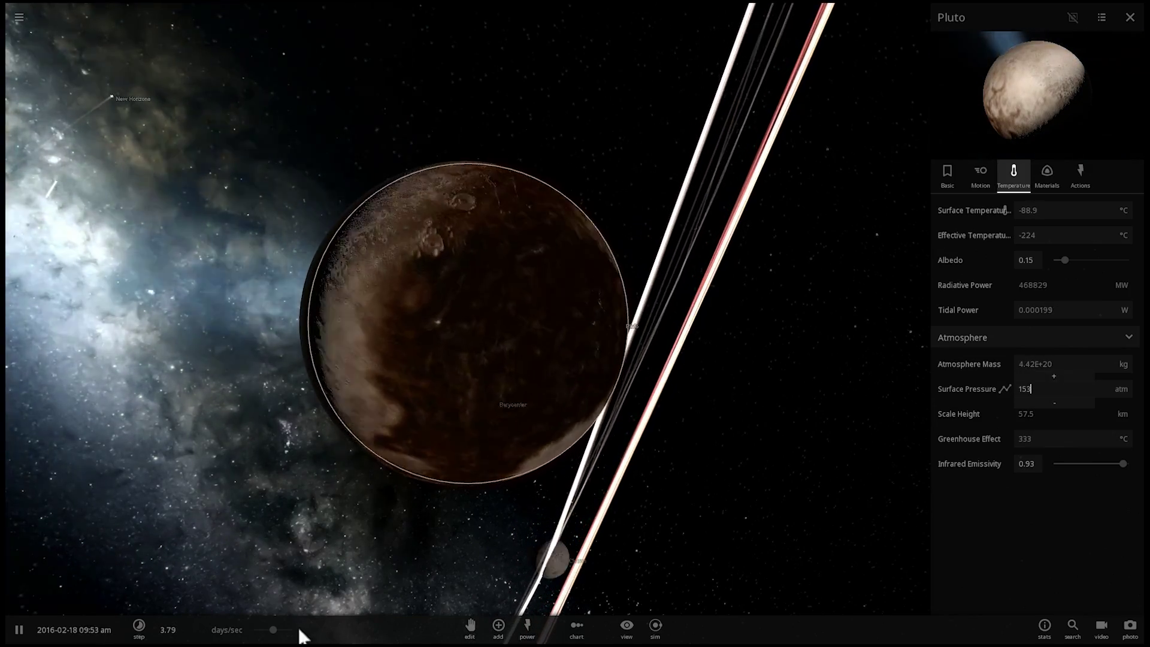
Step: Adjust the simulation speed to about 1.4 days per second and lower Pluto's albedo to 0.02
left_click_drag(273, 631, 261, 630)
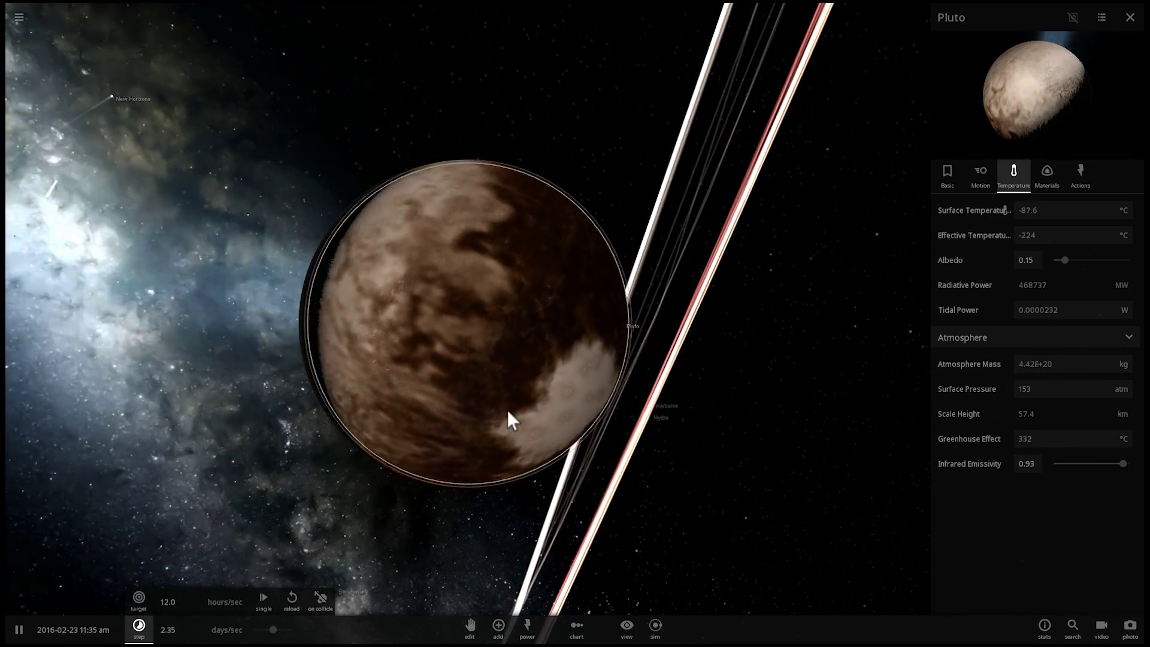
scroll(507, 408, "up", 3)
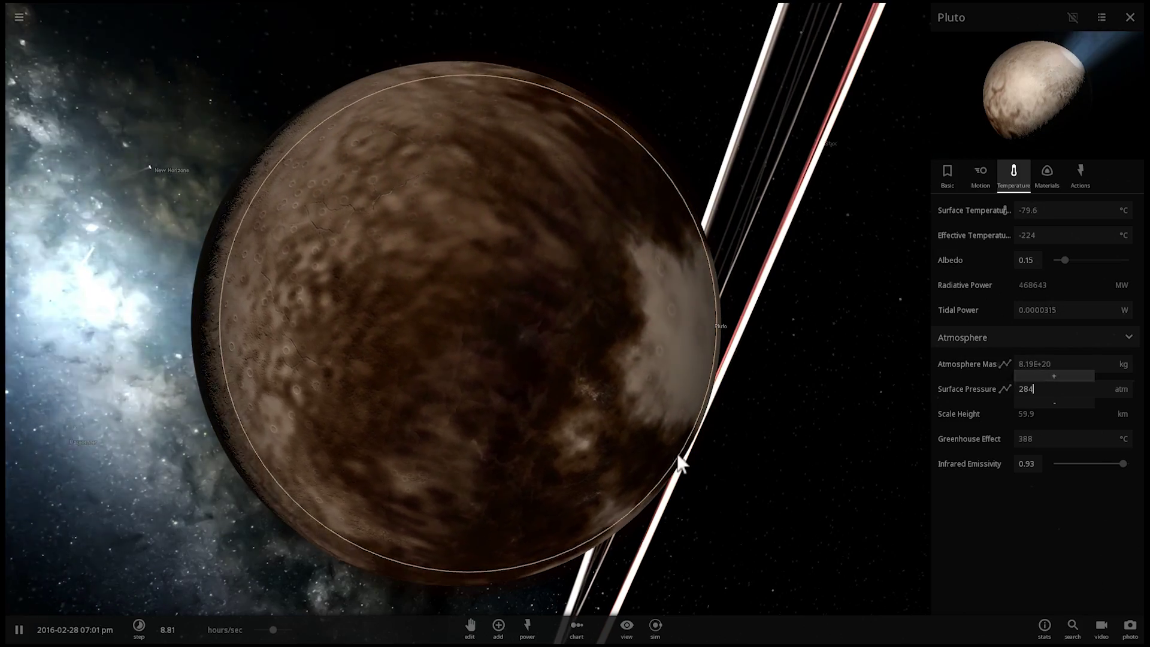
left_click_drag(274, 630, 292, 632)
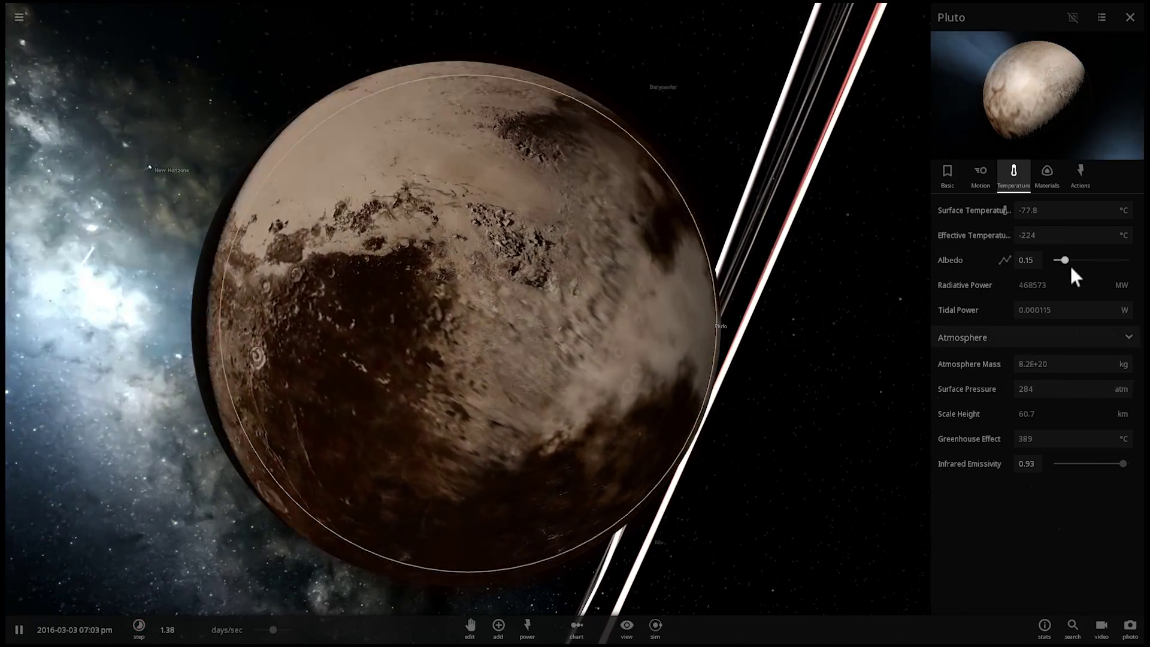
left_click_drag(1070, 264, 1065, 259)
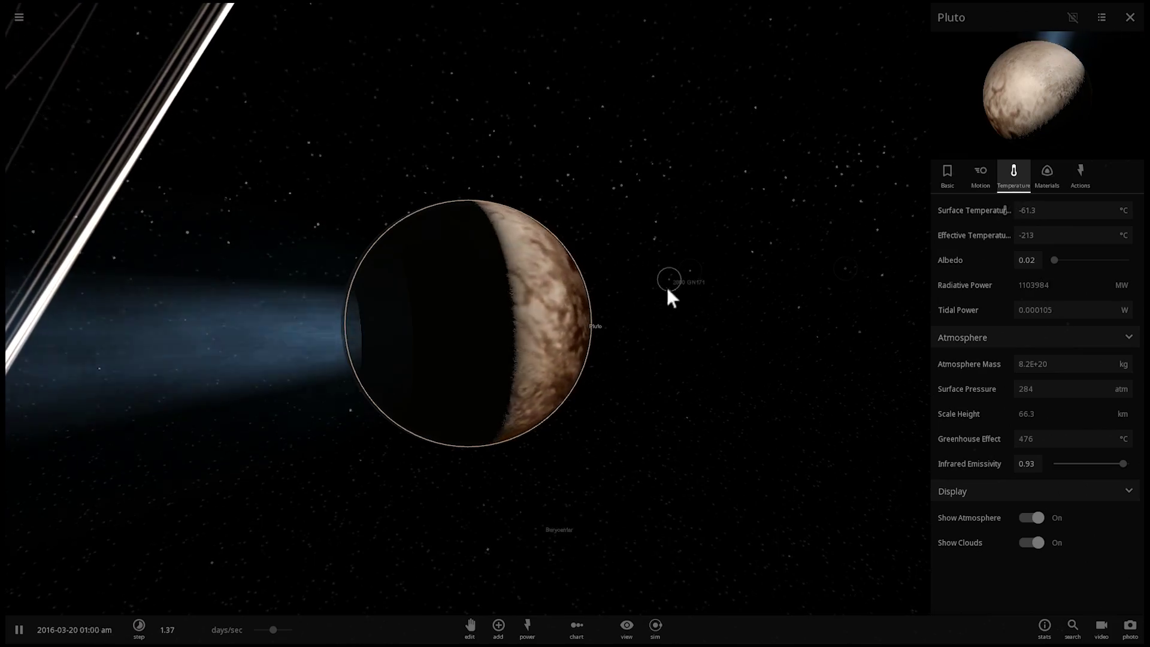
scroll(554, 296, "up", 3)
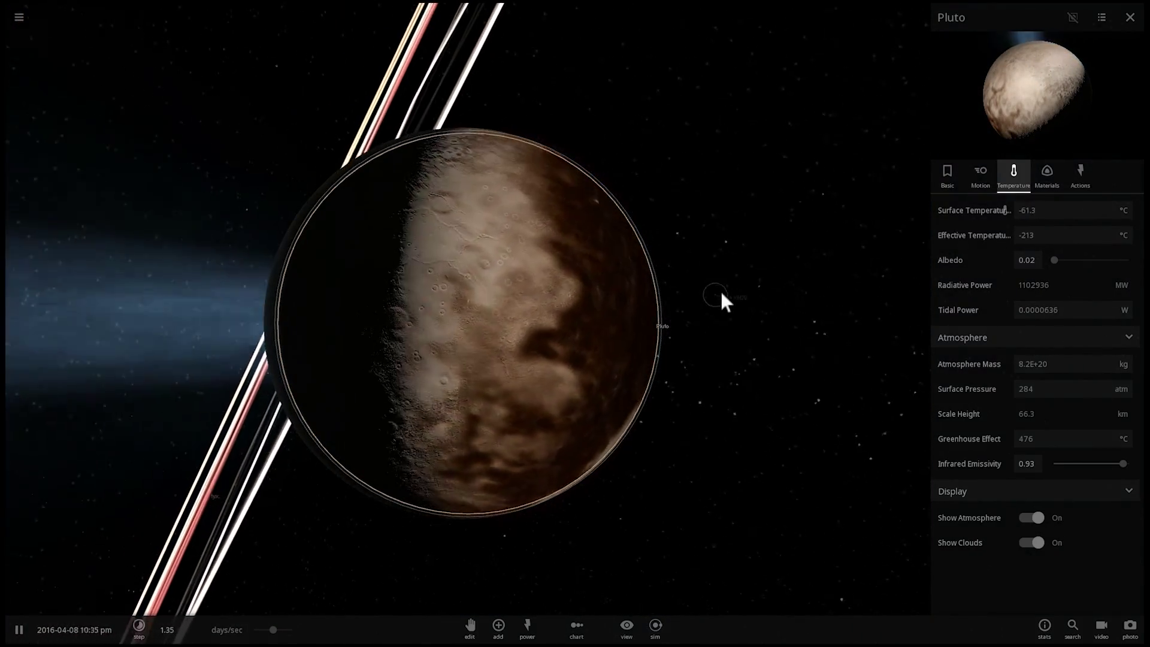
Step: Set Pluto's surface pressure to 186 atm
left_click(1045, 390)
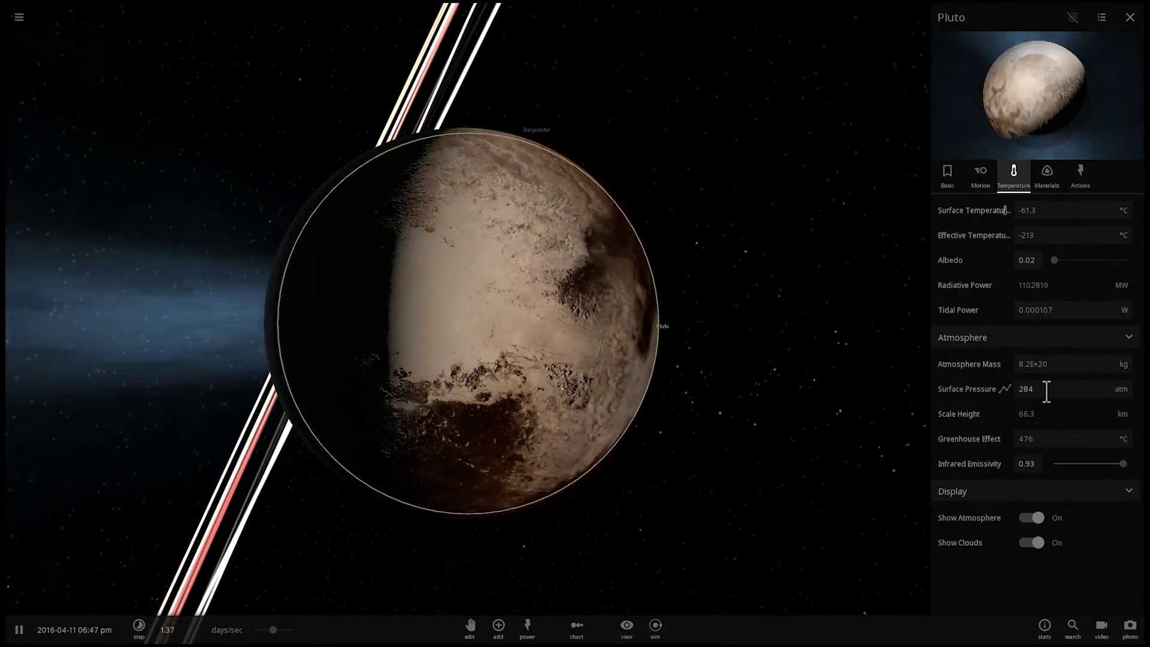
key("BackSpace")
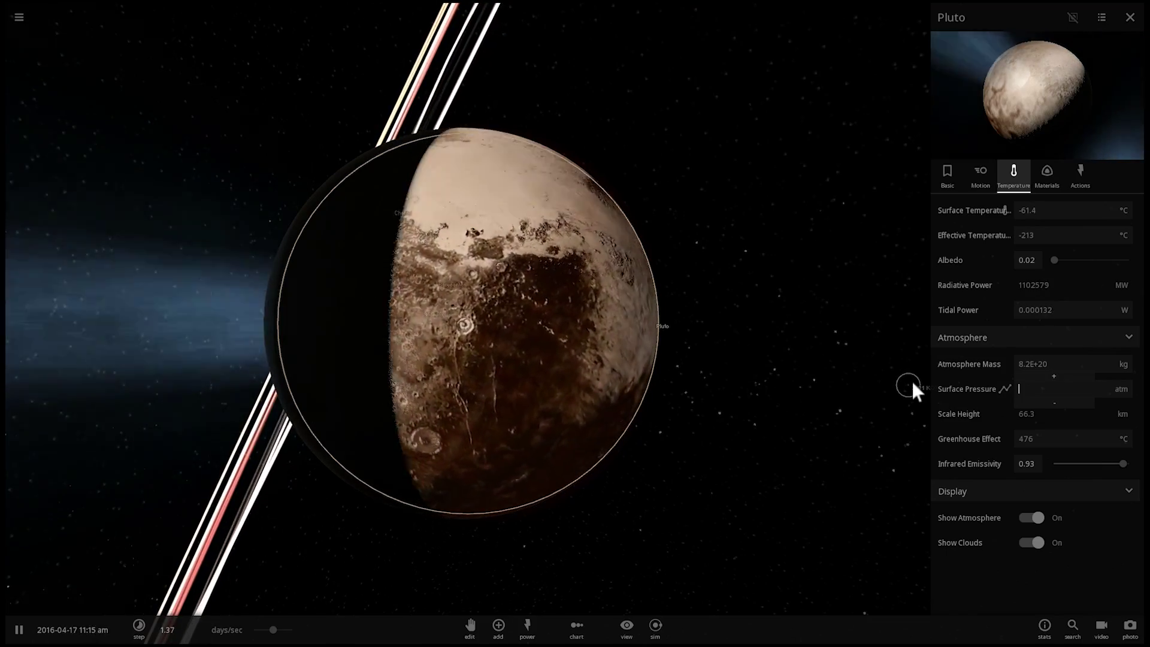
type("186")
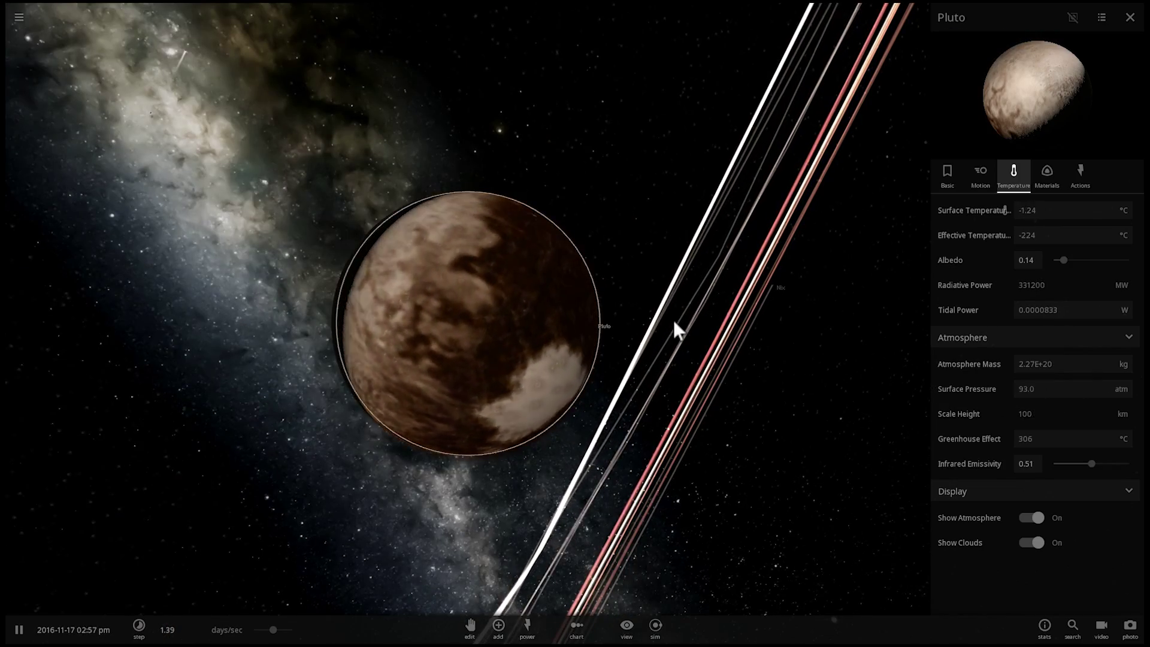
Step: Inspect Pluto's surface from different angles and speed up the simulation to about 4.6 days per second
left_click_drag(613, 375, 727, 359)
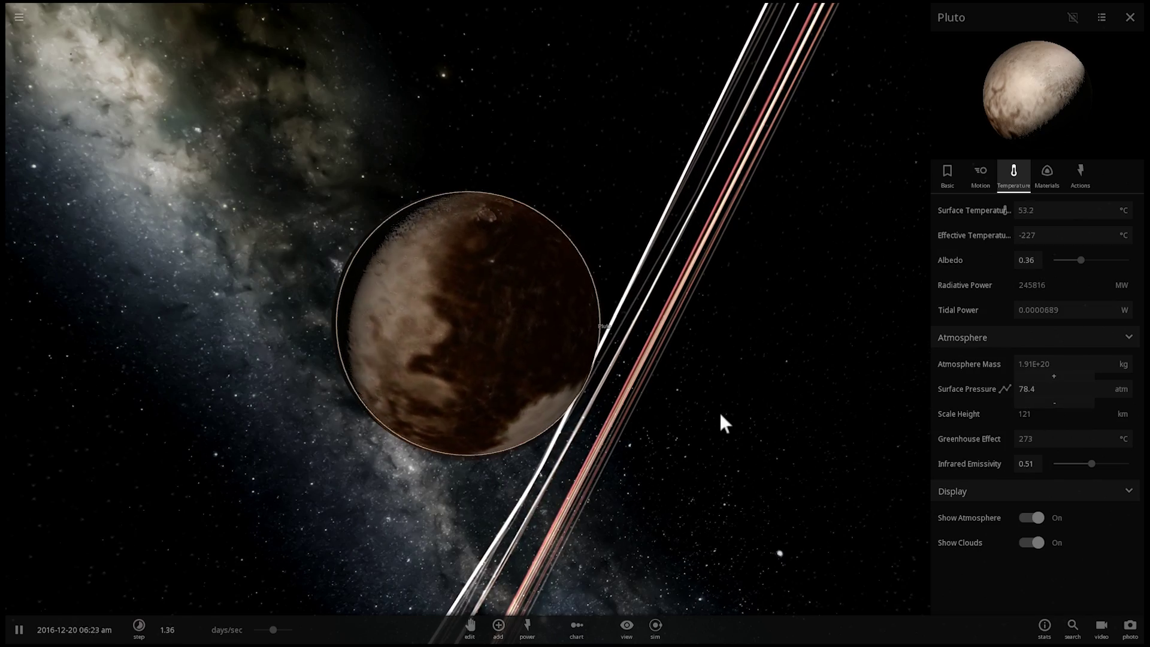
scroll(702, 372, "up", 3)
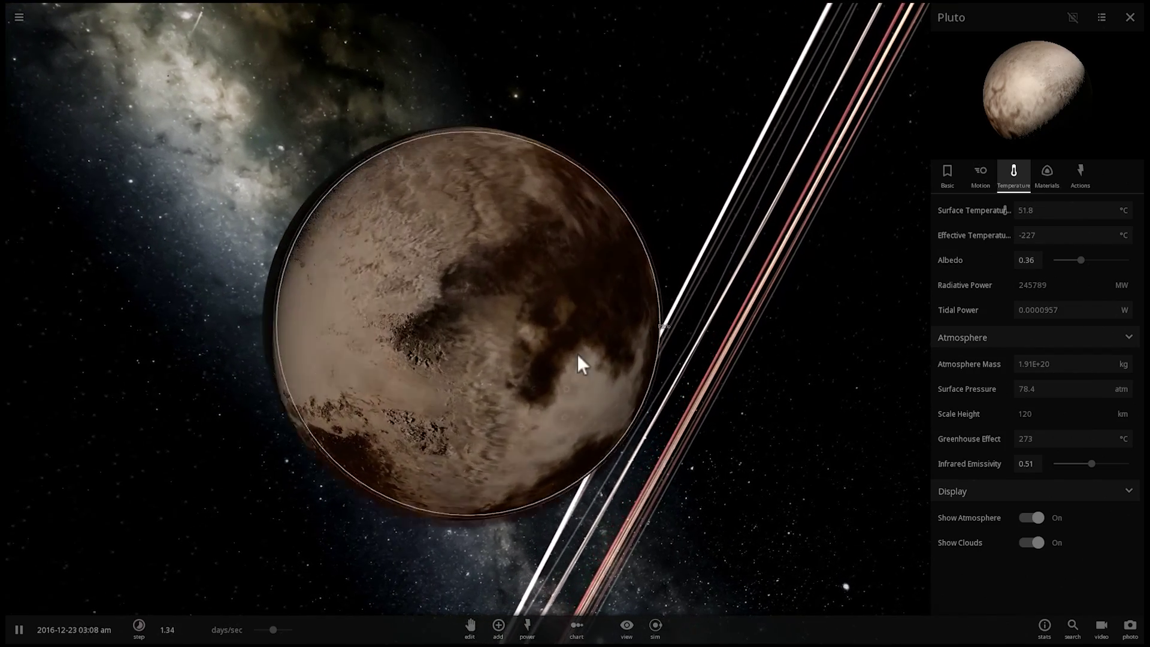
right_click_drag(439, 462, 299, 473)
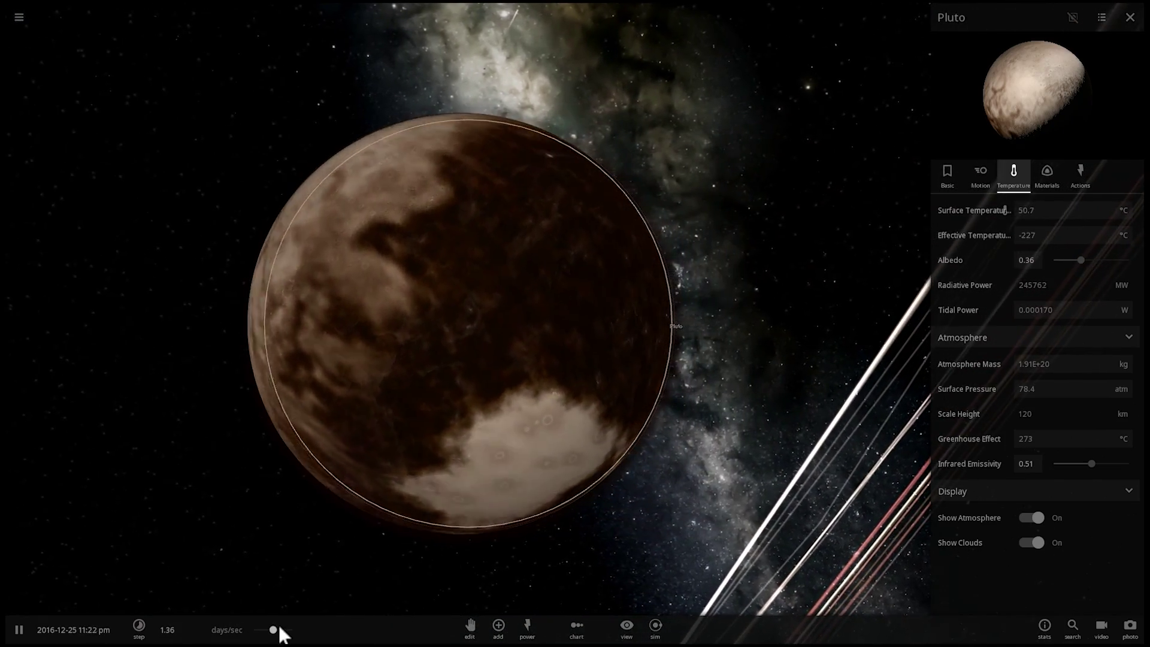
left_click_drag(281, 628, 293, 630)
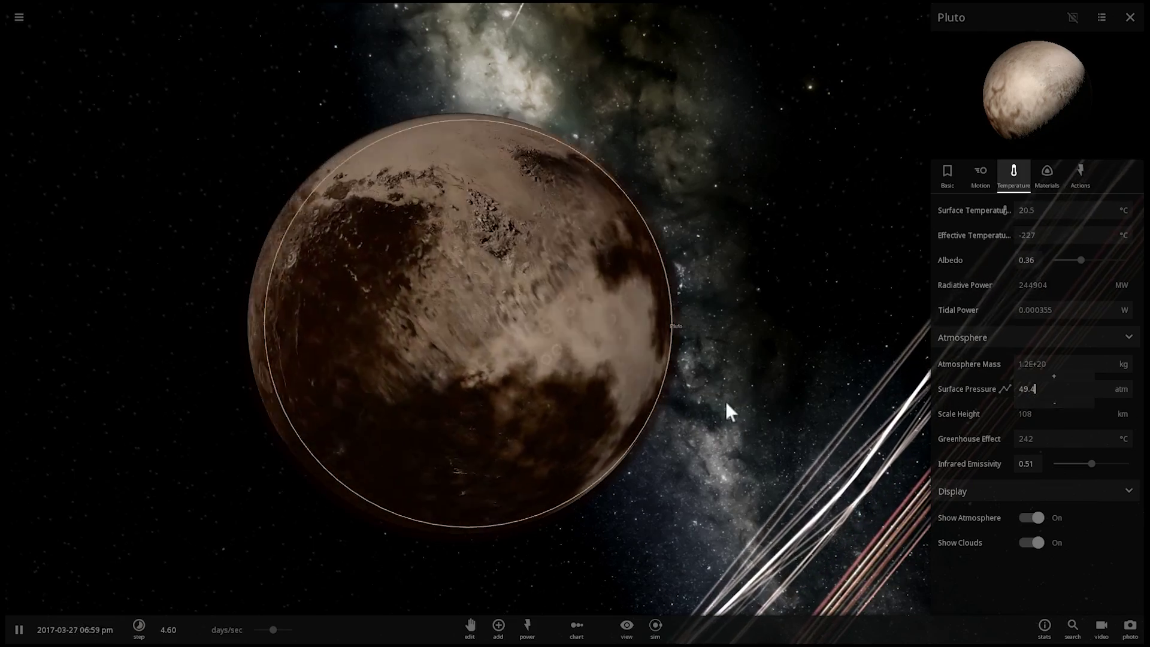
mouse_move(727, 404)
left_mouse_down()
mouse_move(699, 401)
mouse_move(722, 394)
left_mouse_up()
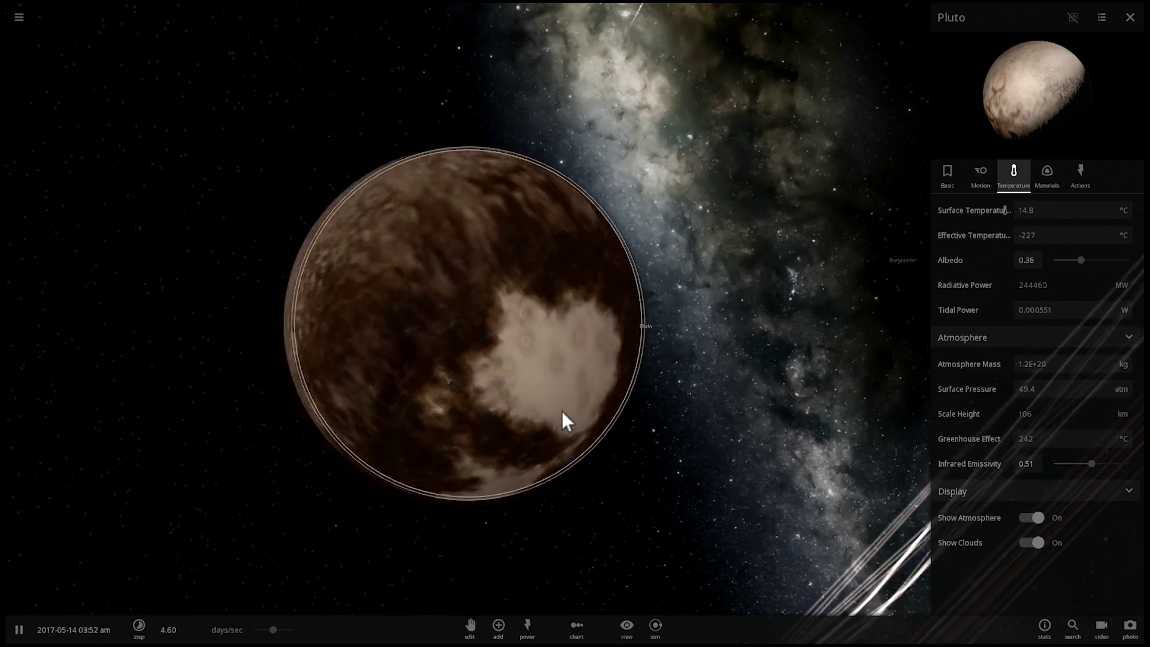
Step: Slow the simulation to about 6.9 hours per second and examine Pluto's surface both up close and from farther away
left_click_drag(271, 629, 245, 626)
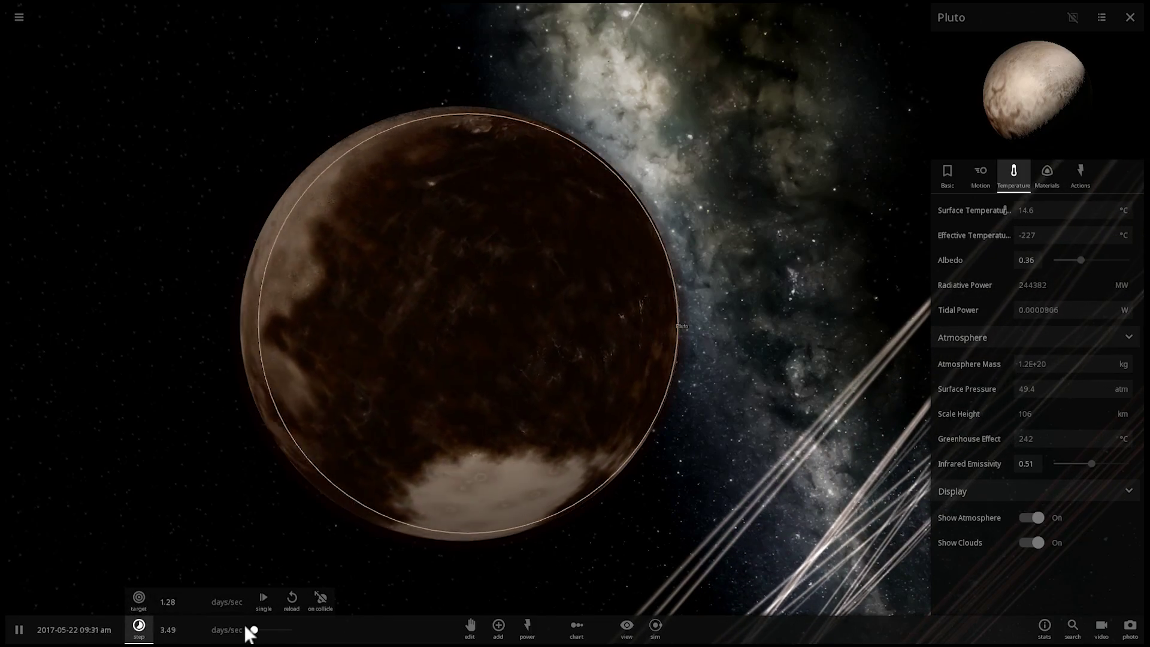
scroll(486, 447, "up", 5)
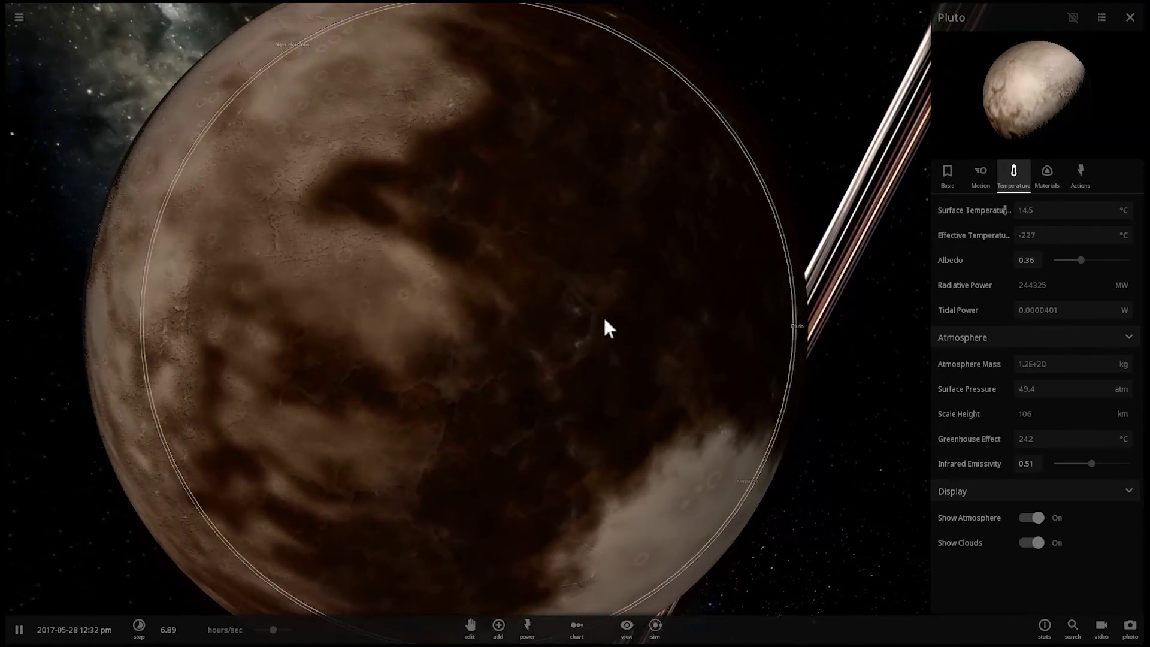
scroll(621, 309, "down", 5)
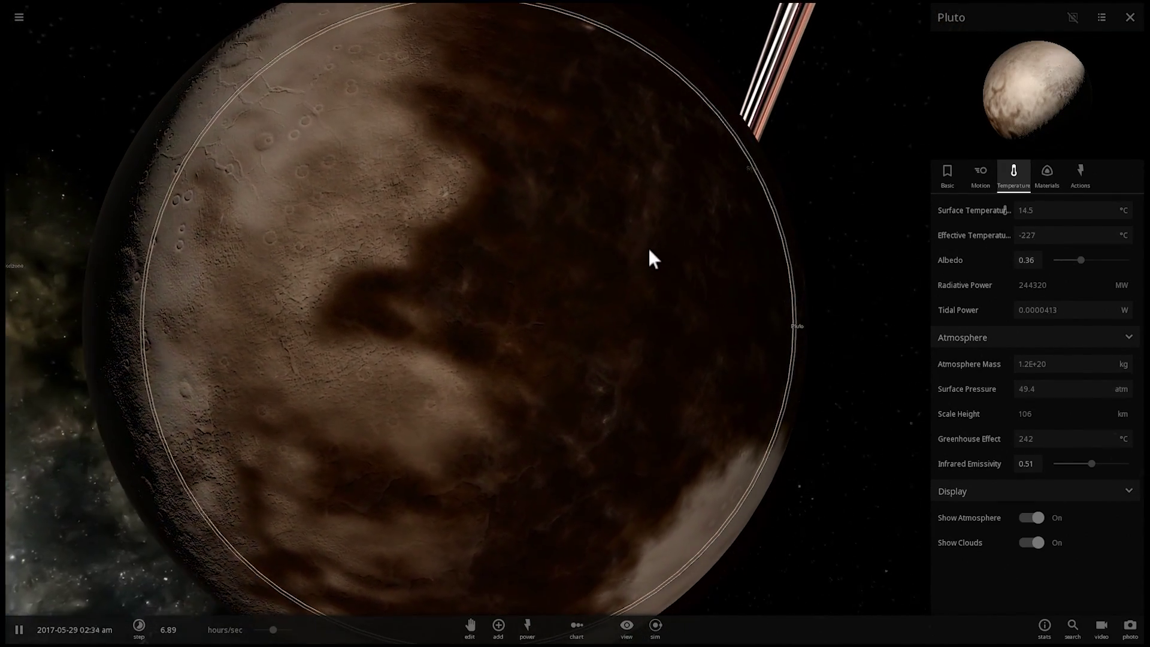
scroll(624, 286, "up", 5)
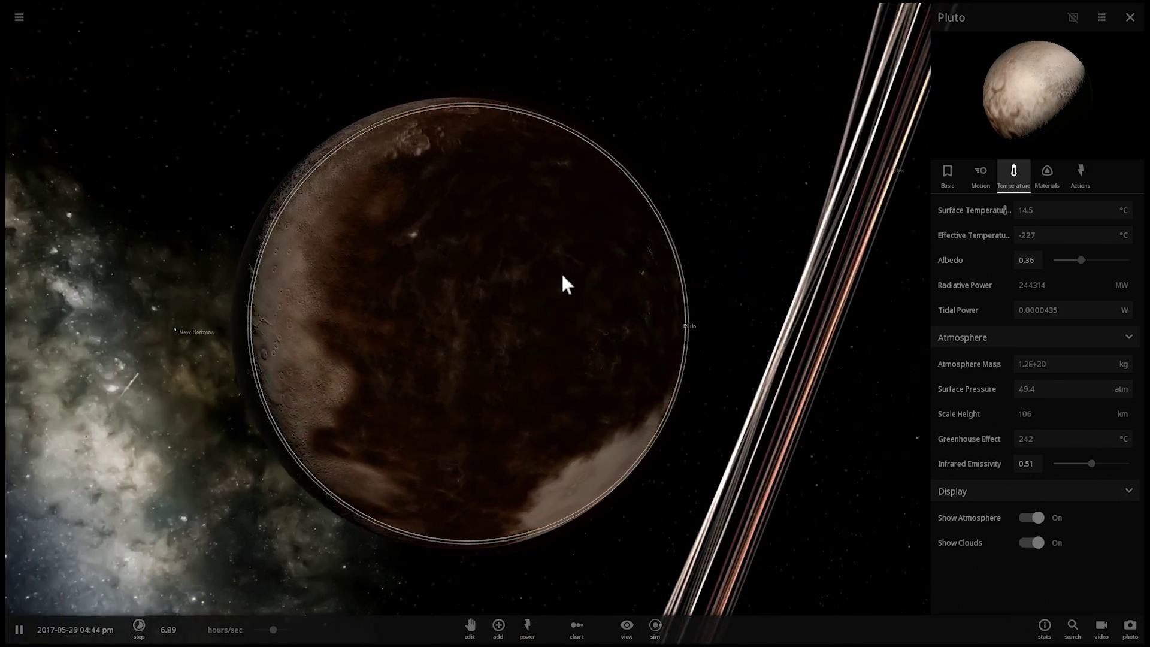
scroll(616, 332, "down", 5)
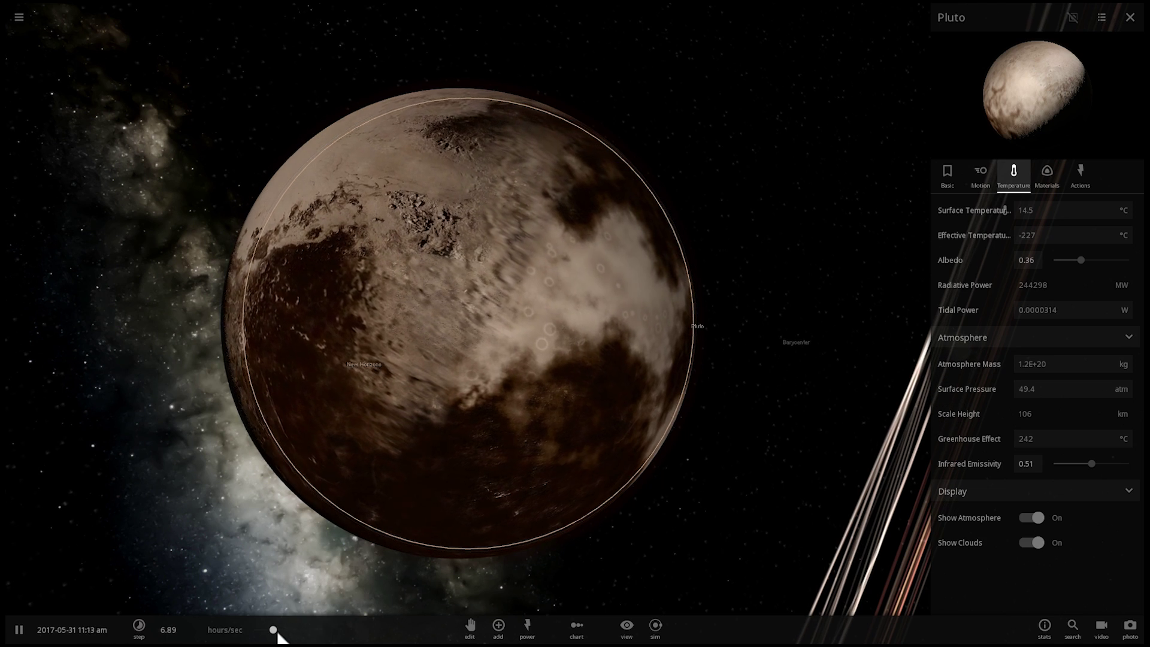
Step: Speed up the simulation to about 23 hours per second and try adding water to Pluto's material composition
left_click_drag(274, 629, 280, 629)
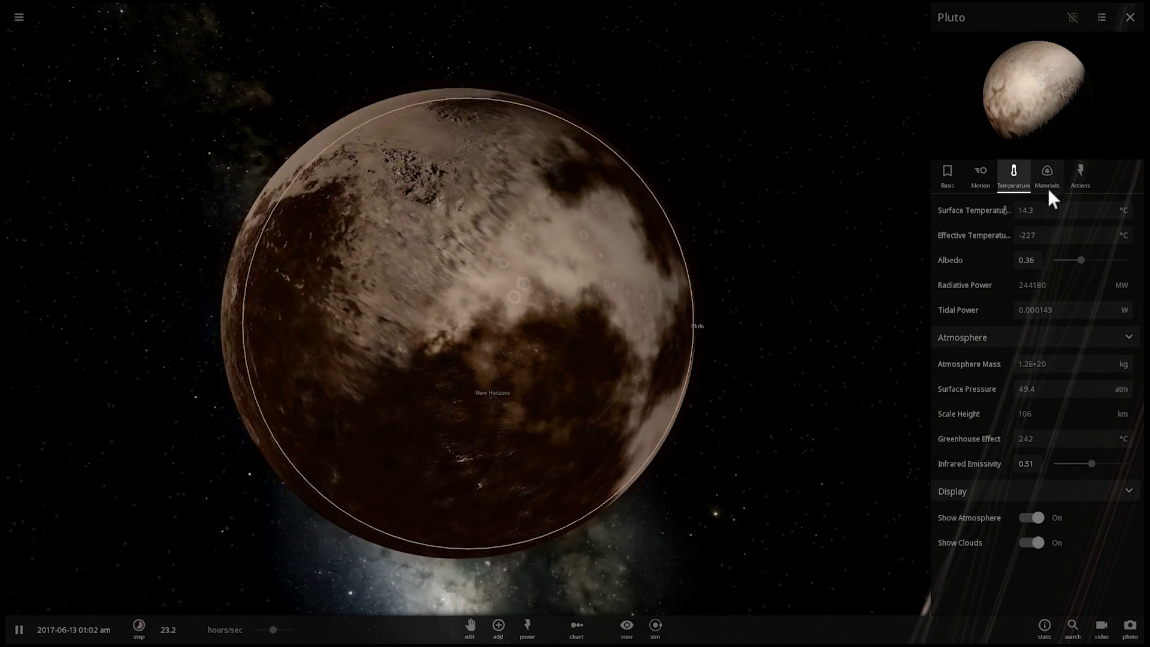
left_click(1049, 177)
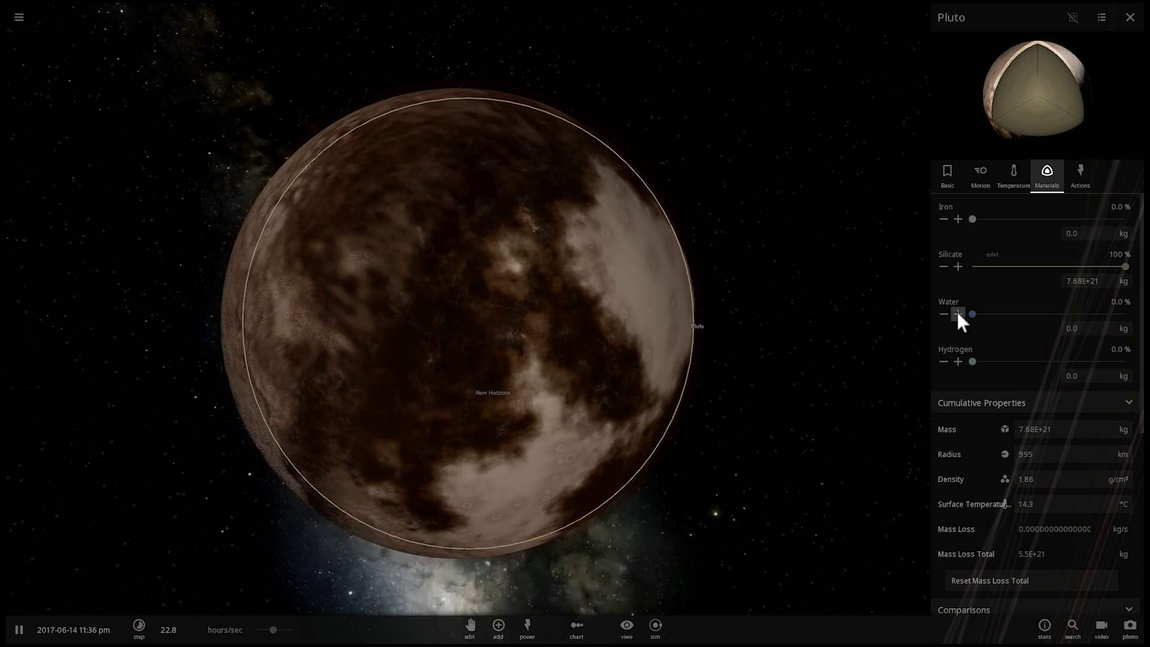
left_click(957, 313)
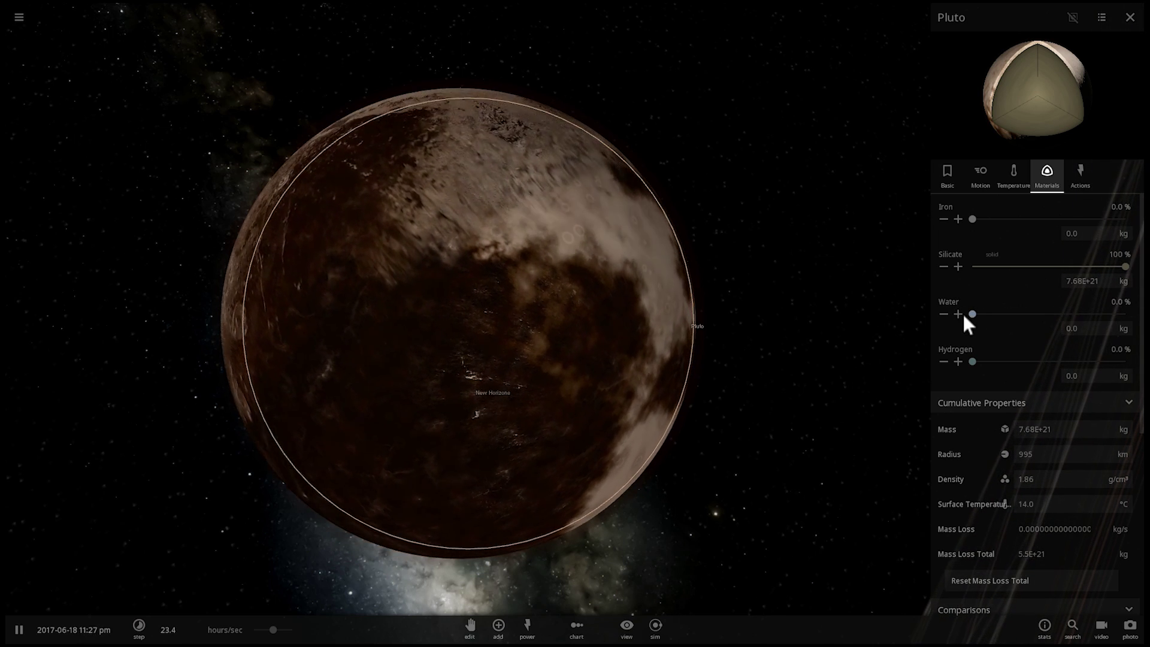
left_click(958, 314)
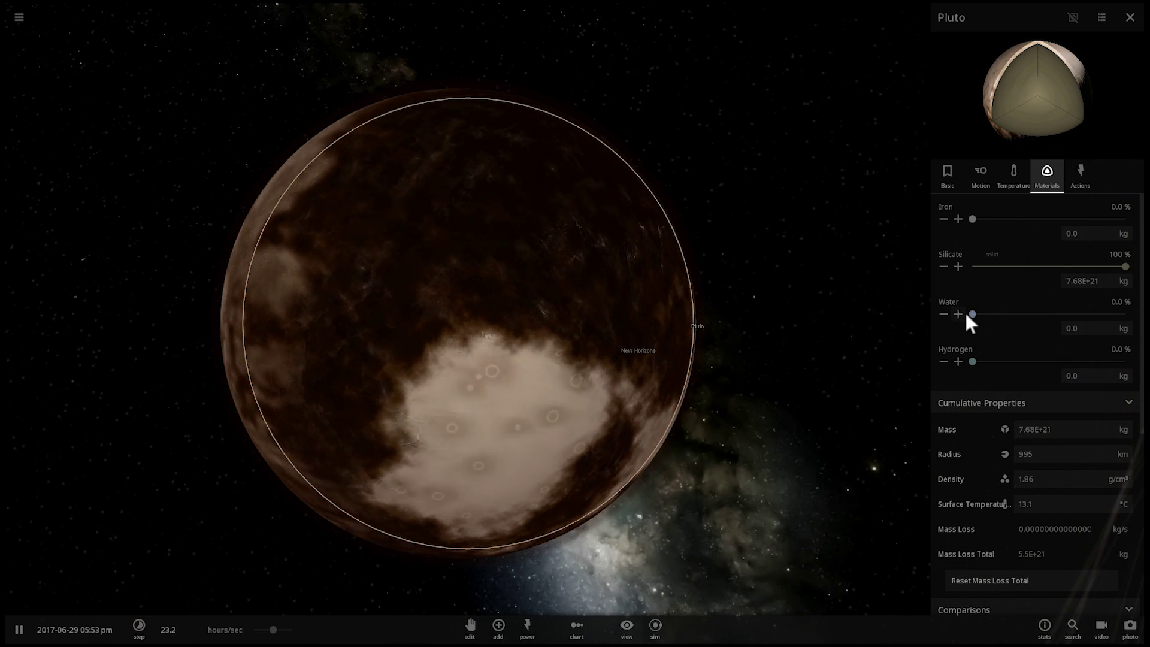
Step: Set Pluto's magnetic field to 6 Gauss
scroll(992, 414, "down", 5)
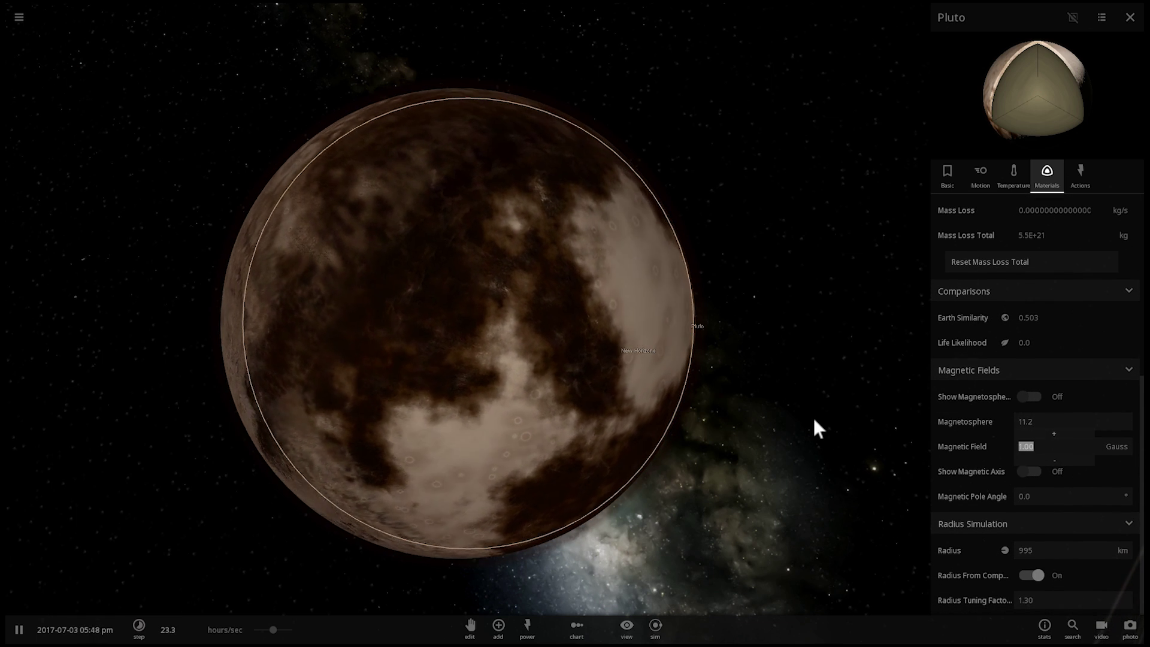
type("6")
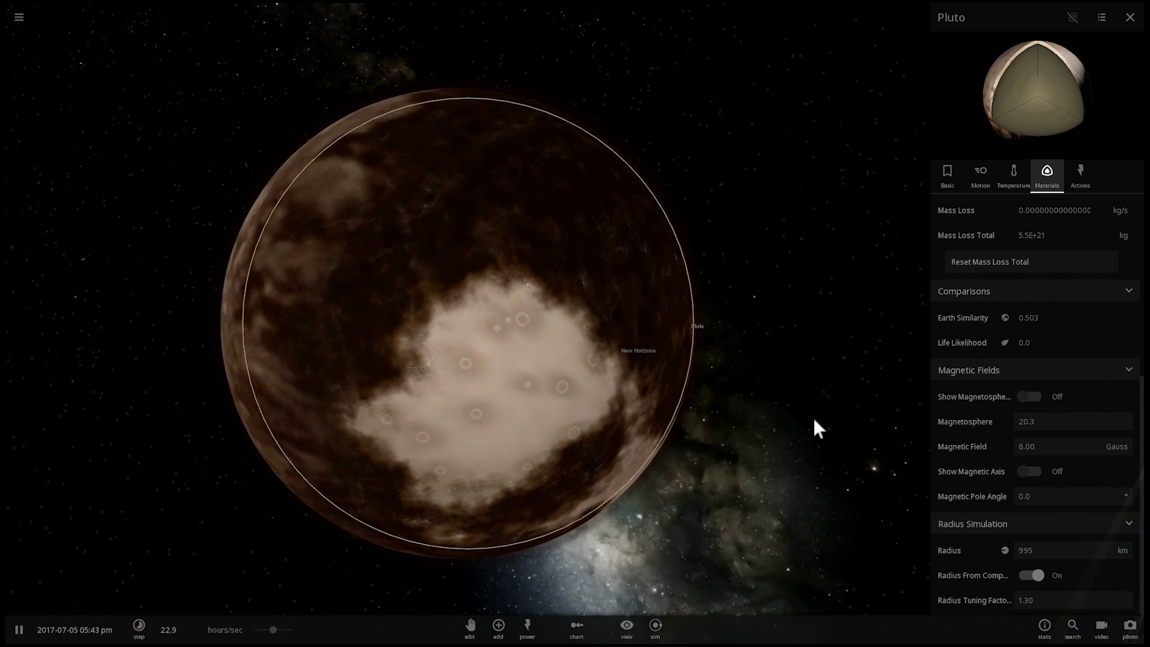
Step: Pause the simulation, raise Pluto's water content to 1.55 %, and resume the simulation
scroll(1058, 395, "up", 5)
scroll(1019, 360, "up", 1)
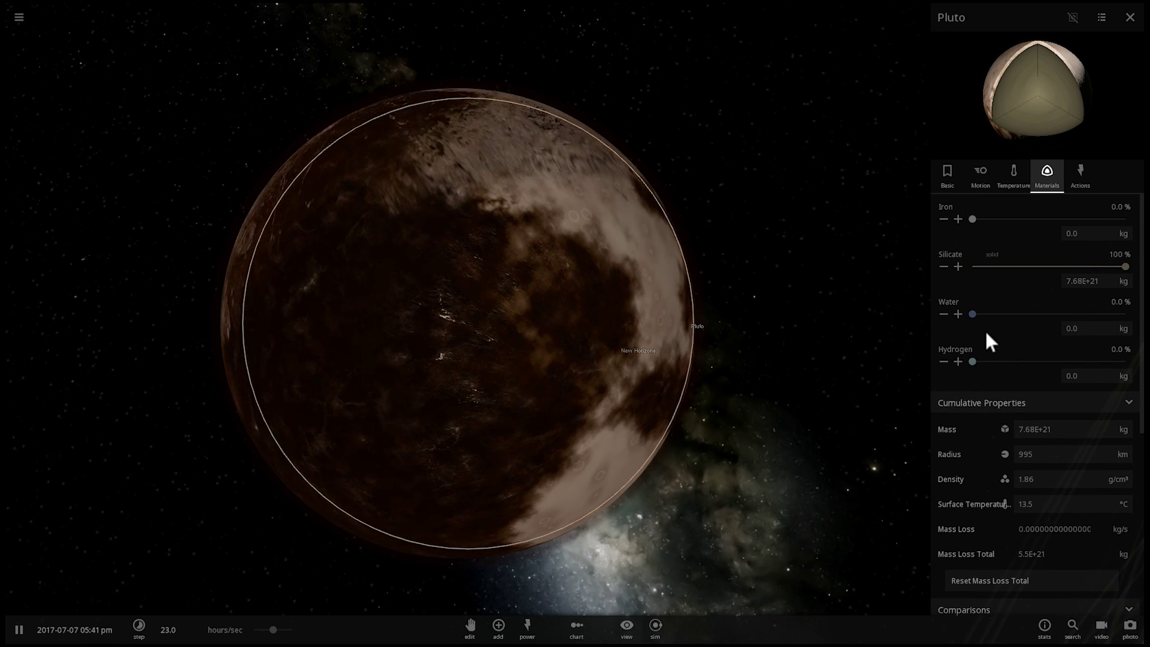
left_click(959, 314)
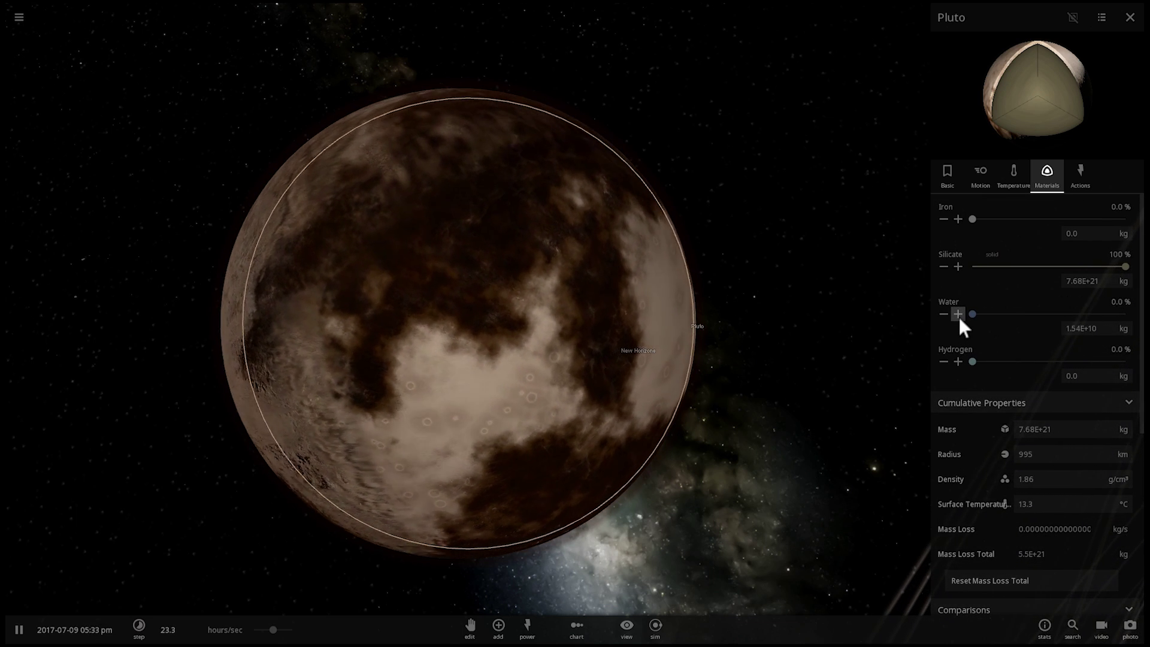
key("space")
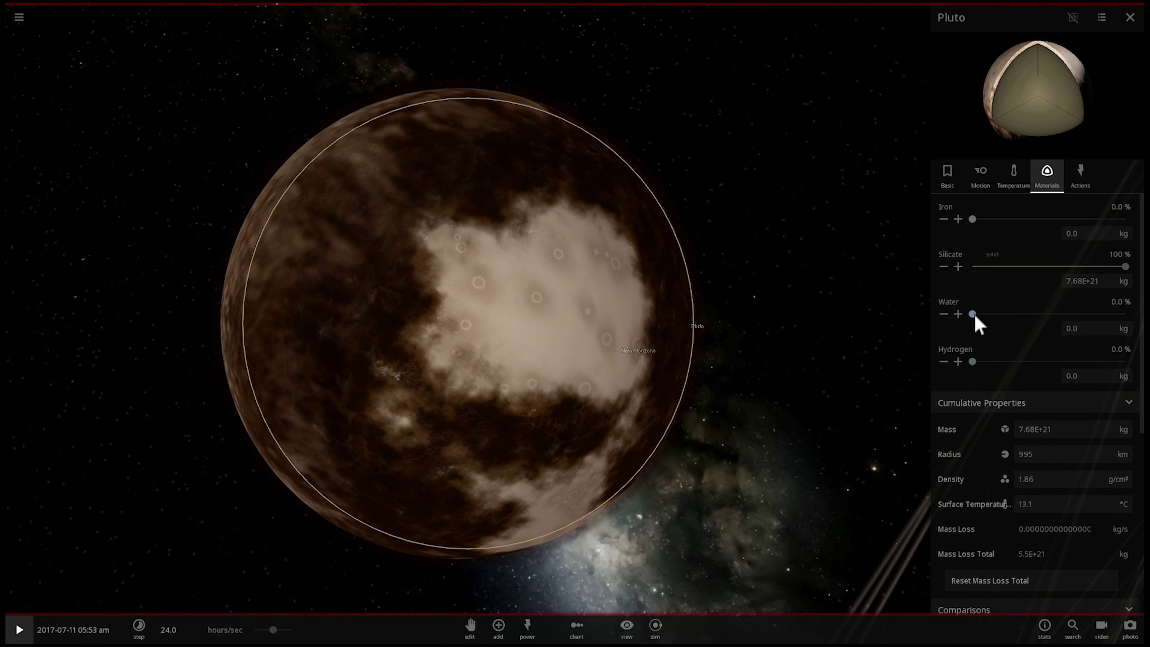
left_click_drag(975, 314, 977, 314)
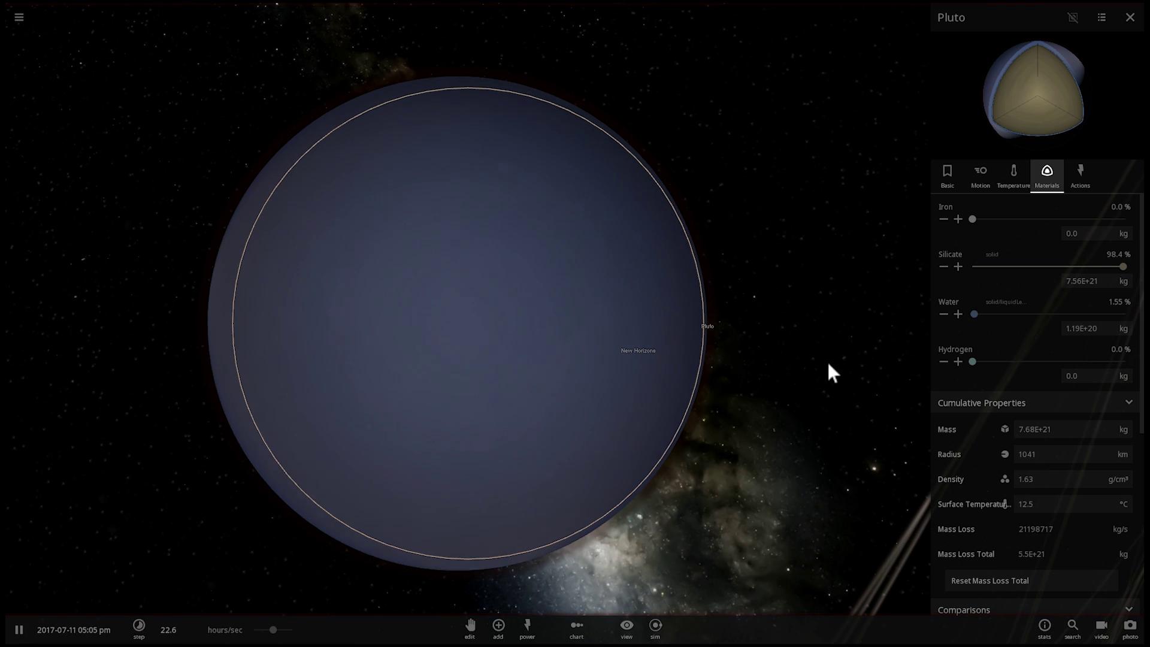
Step: Reopen Pluto's properties and examine its temperature and atmosphere values while viewing the water-covered surface from another angle
left_click(735, 333)
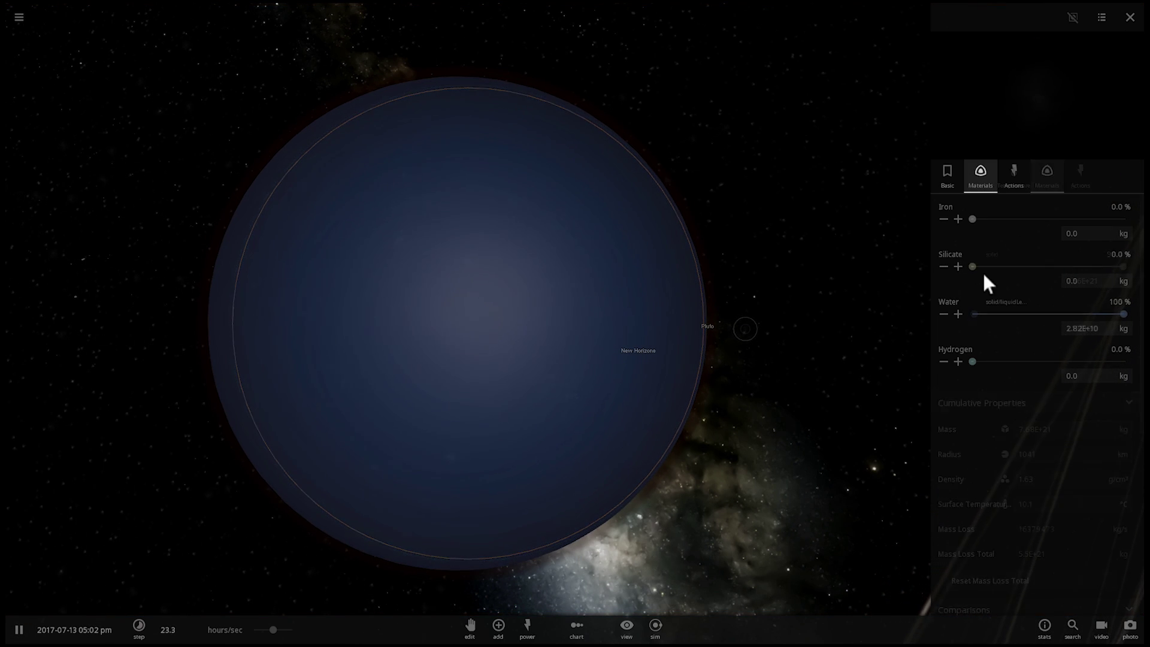
double_click(758, 323)
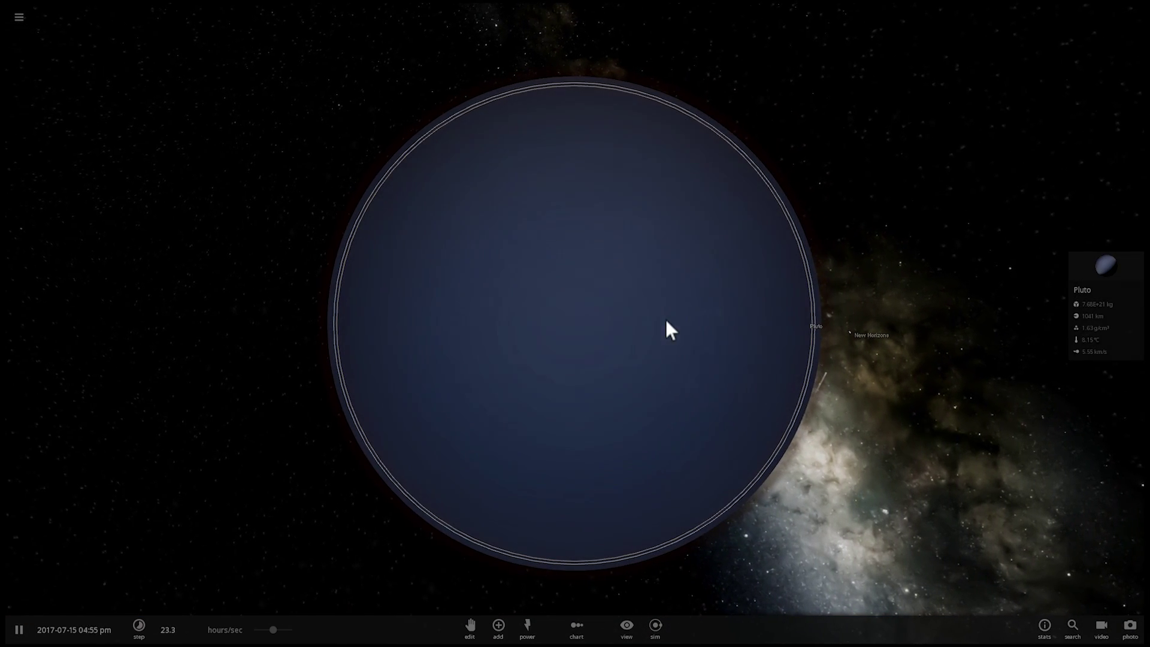
left_click(1101, 269)
left_click(1013, 177)
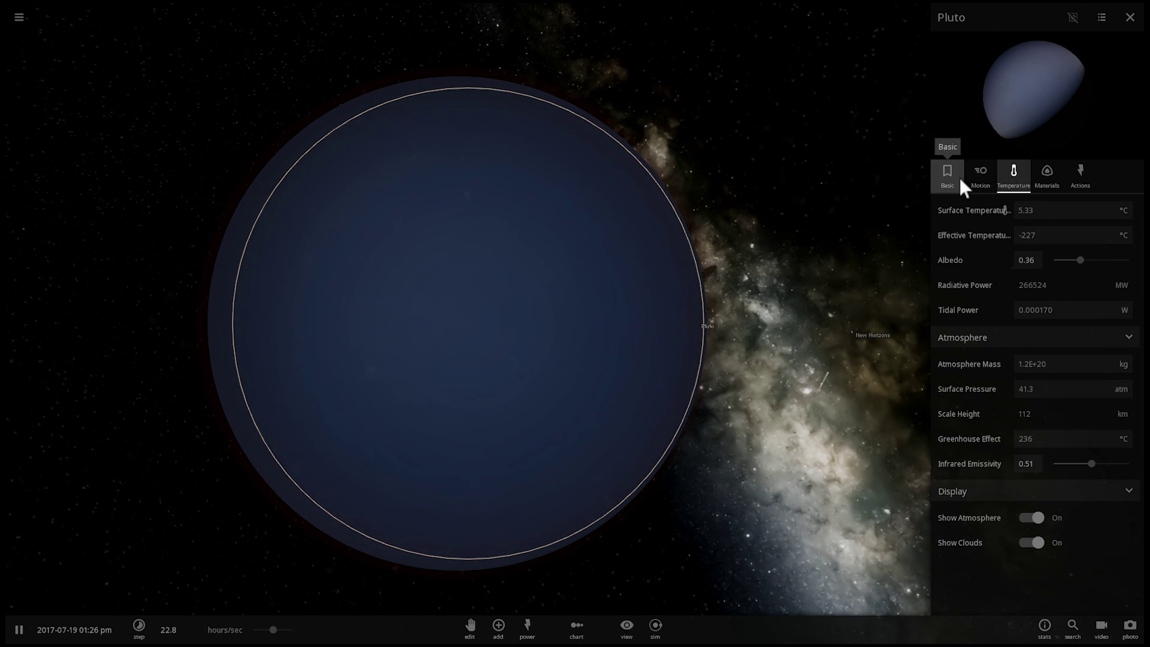
right_click_drag(813, 302, 727, 317)
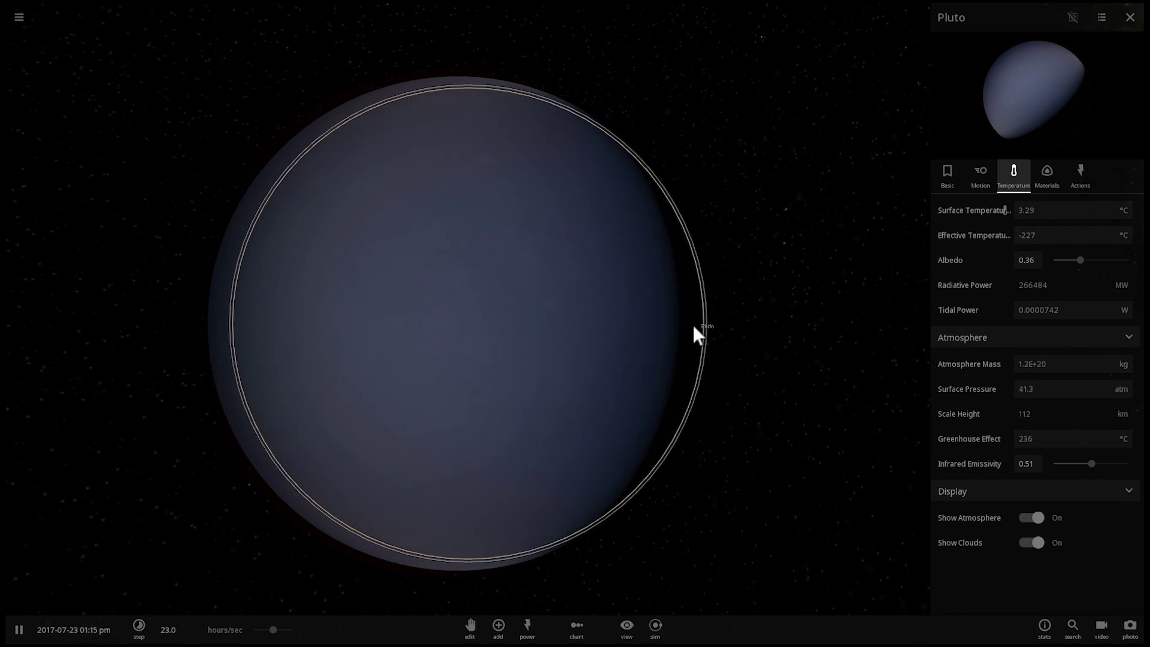
Step: Remove all water from Pluto's material composition, returning it to 100 % silicate
left_click(1033, 178)
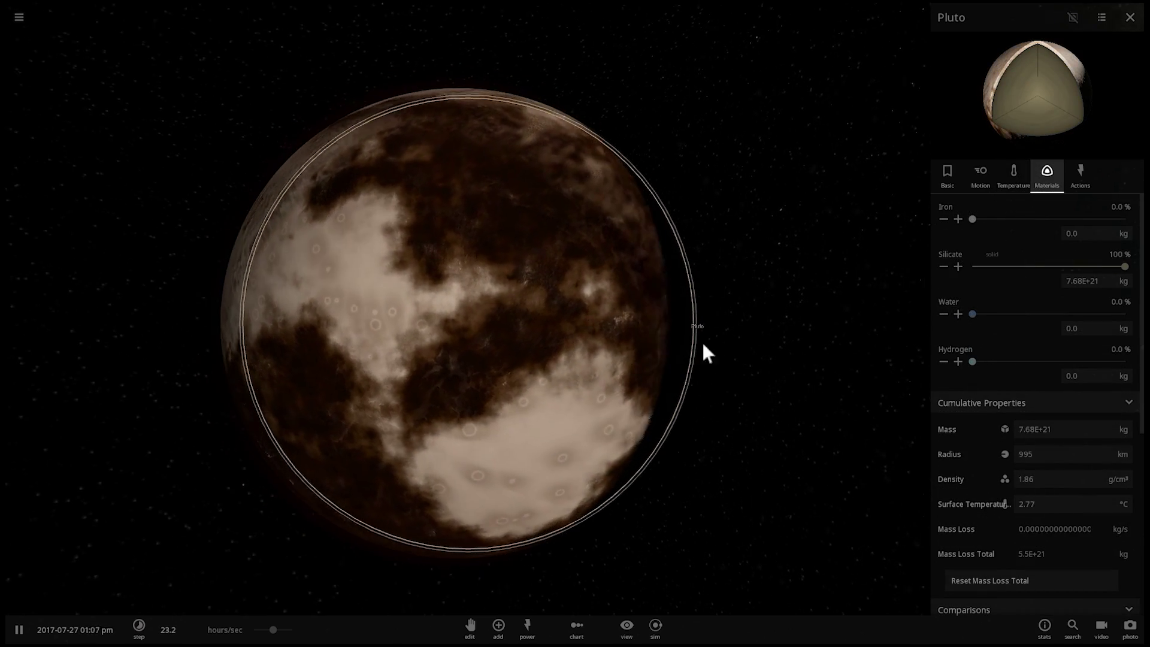
left_click_drag(707, 353, 642, 351)
Step: Review Pluto's temperature and atmosphere values while viewing its surface from several sides
left_click(1014, 176)
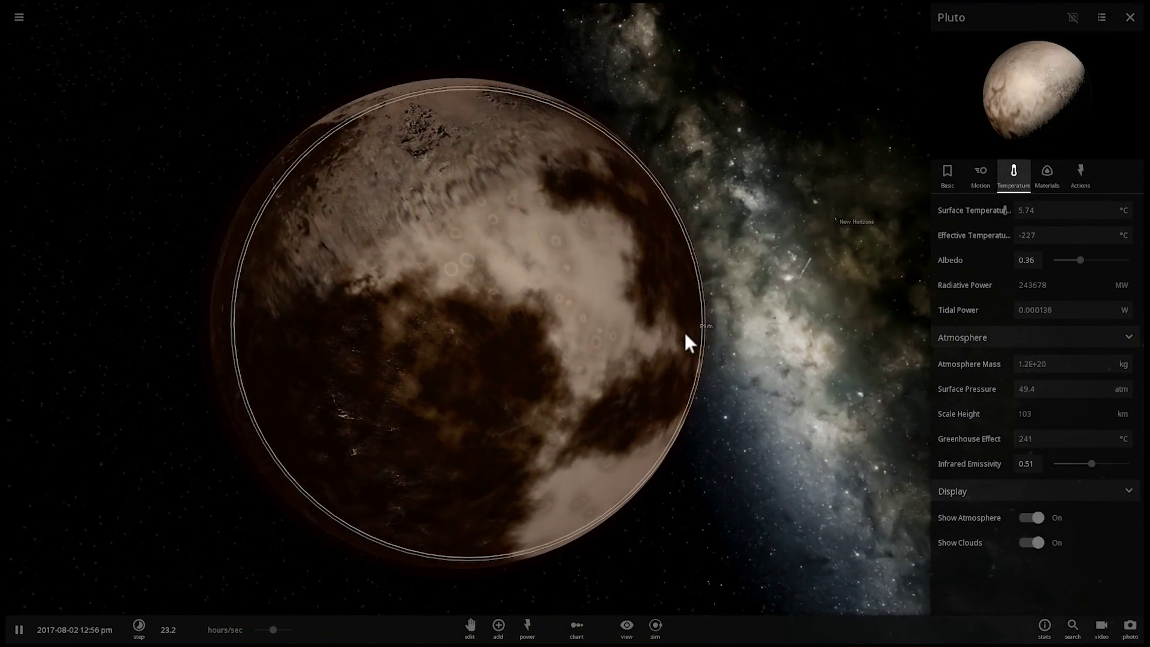
left_click_drag(685, 332, 653, 387)
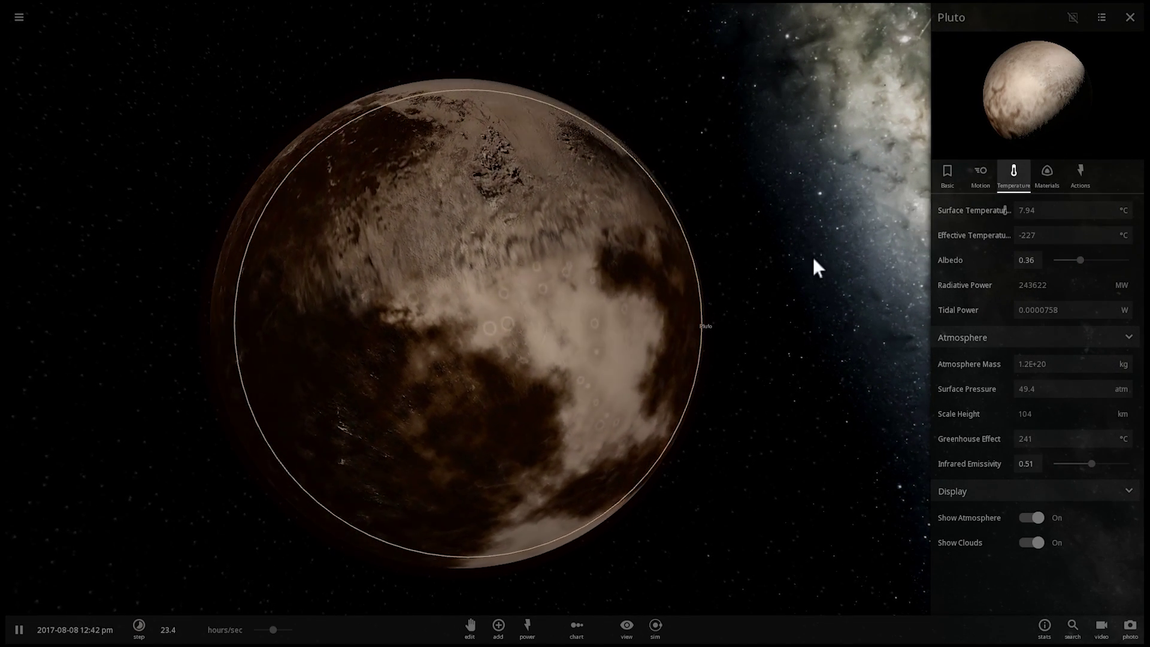
left_click_drag(700, 251, 798, 235)
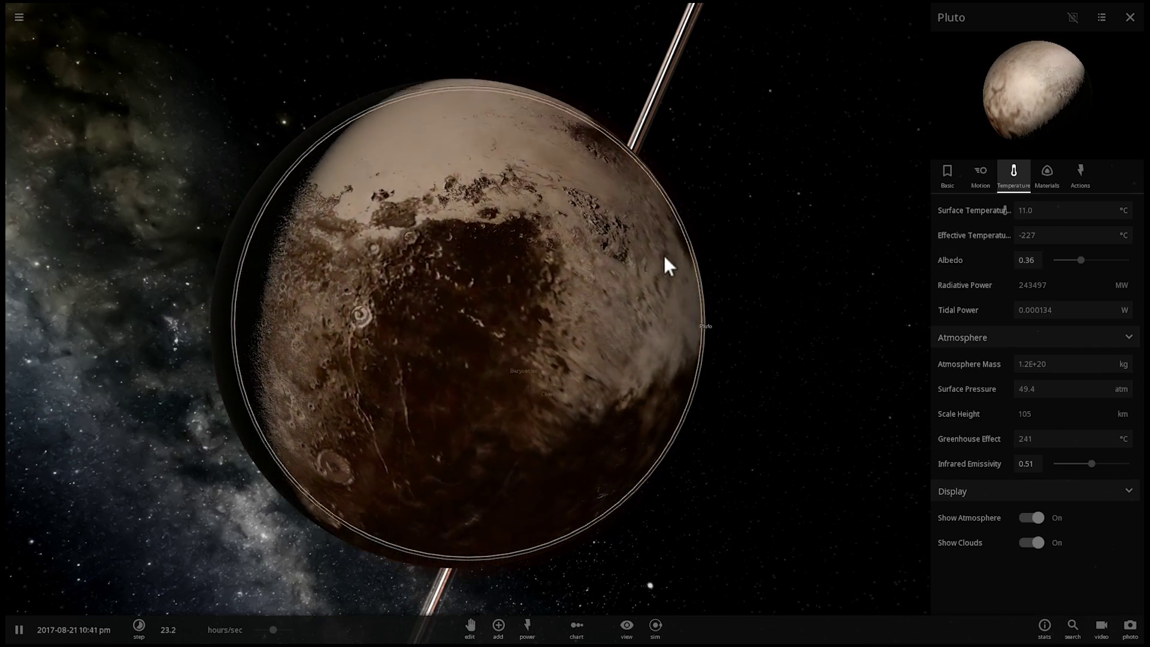
left_click_drag(664, 255, 545, 239)
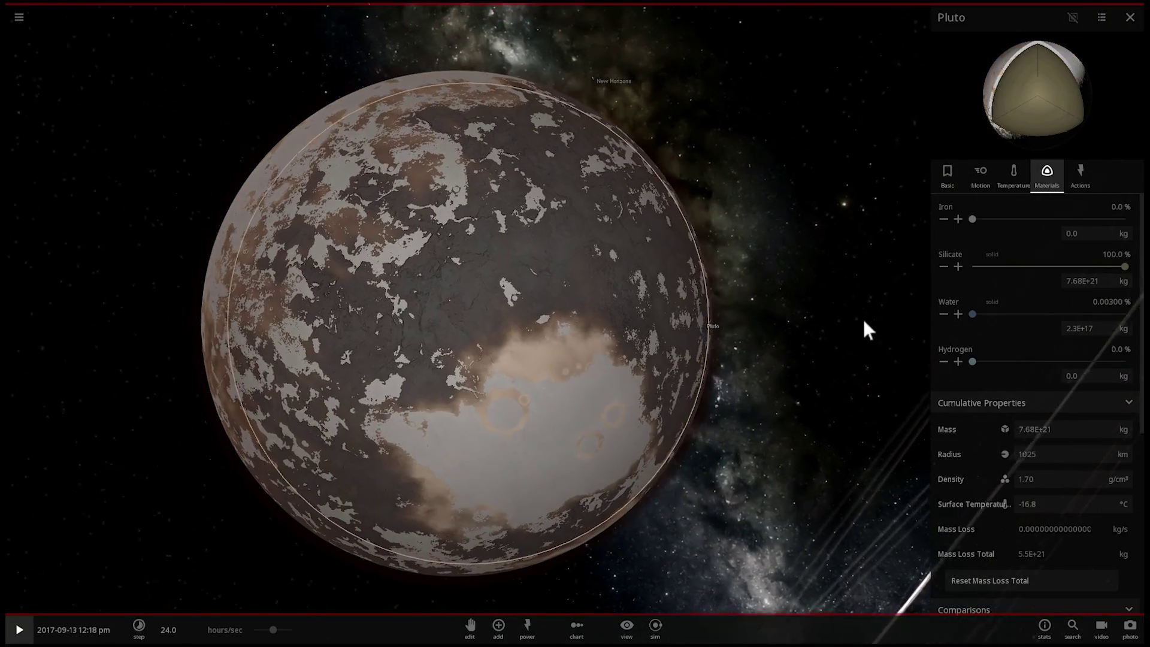
Step: Raise Pluto's water content to 0.005 % and resume the simulation at about 9 hours per second
left_click_drag(844, 325, 872, 322)
left_click(958, 314)
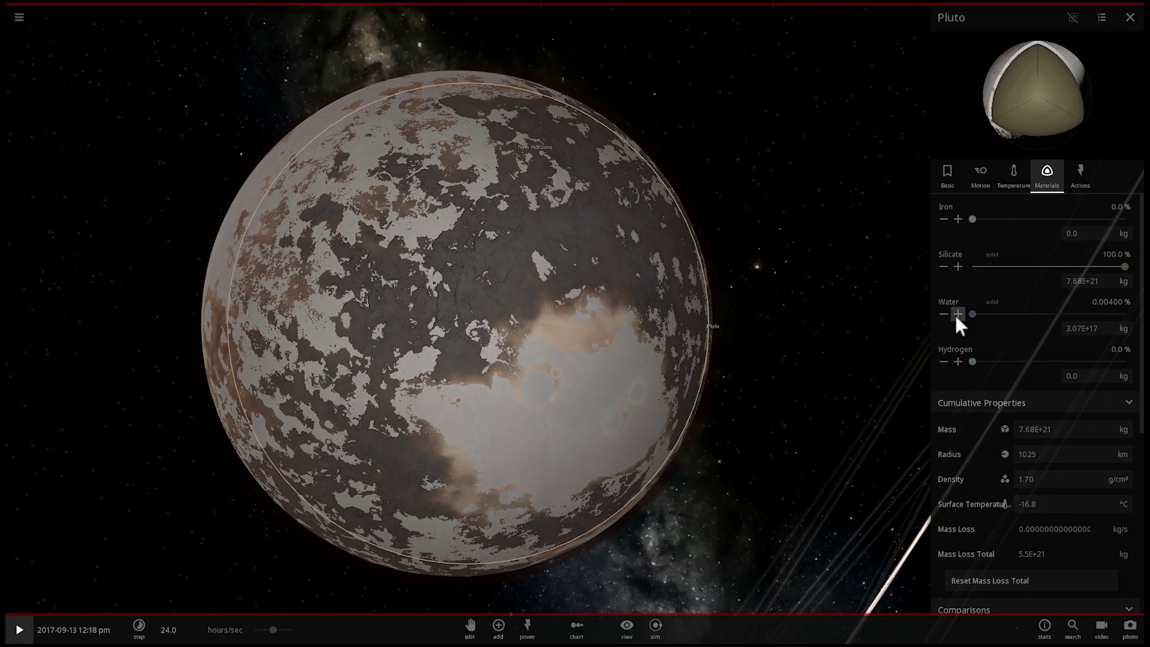
left_click_drag(846, 322, 769, 310)
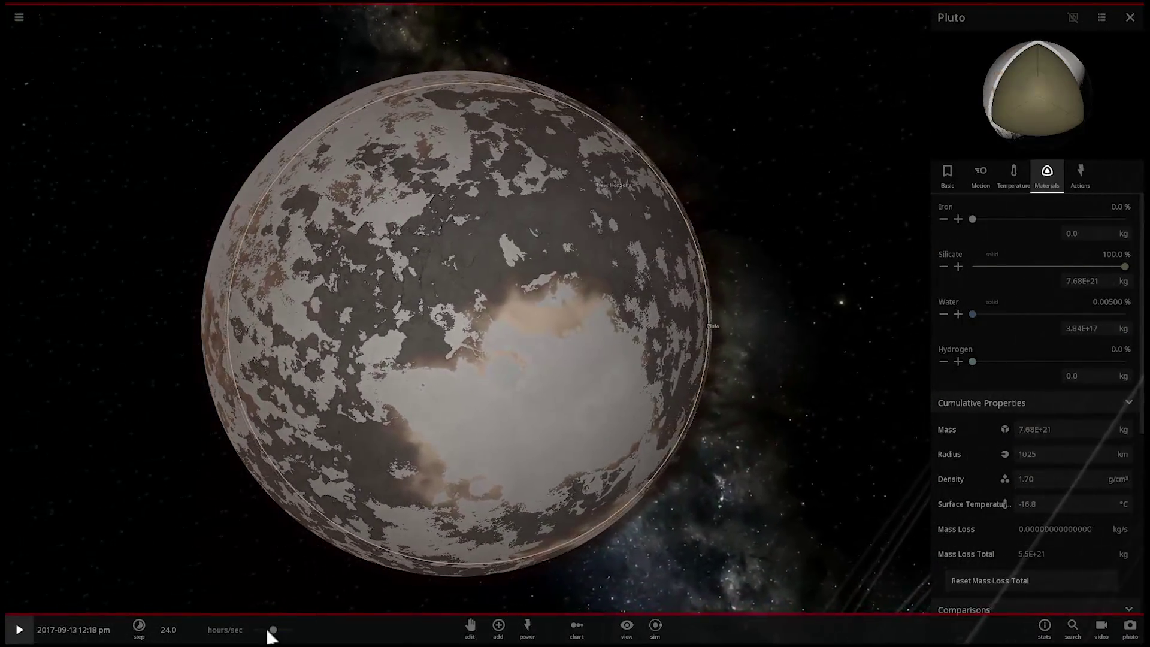
key("space")
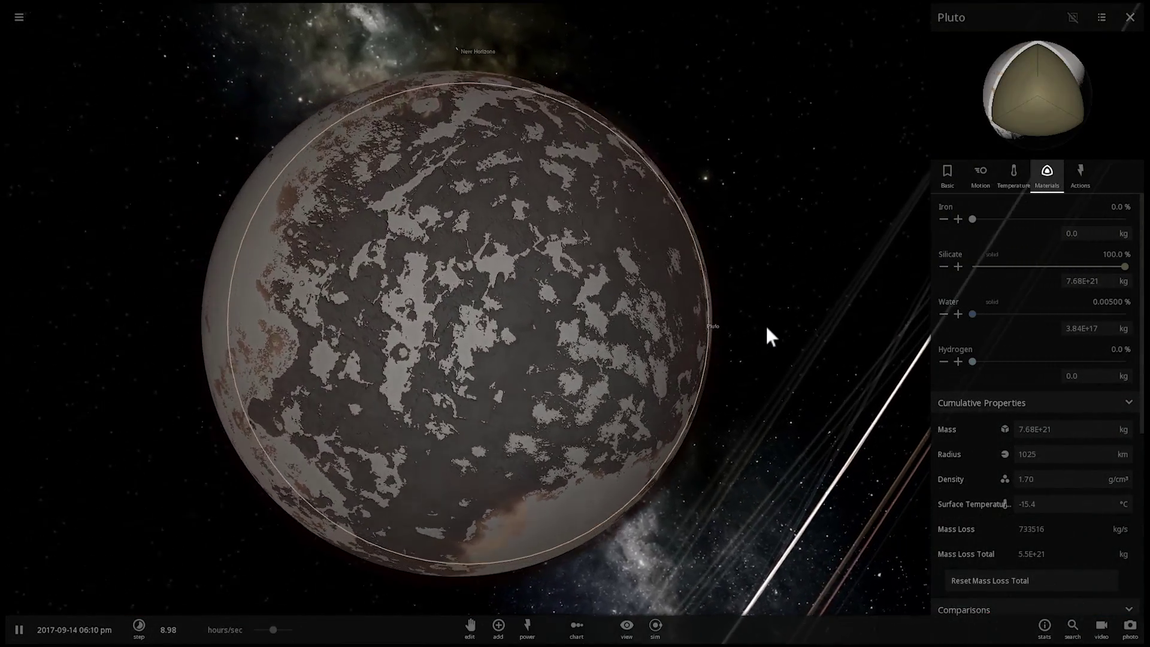
Step: Set Pluto's surface temperature to 20 °C with the simulation paused, and resume it
left_click(1022, 178)
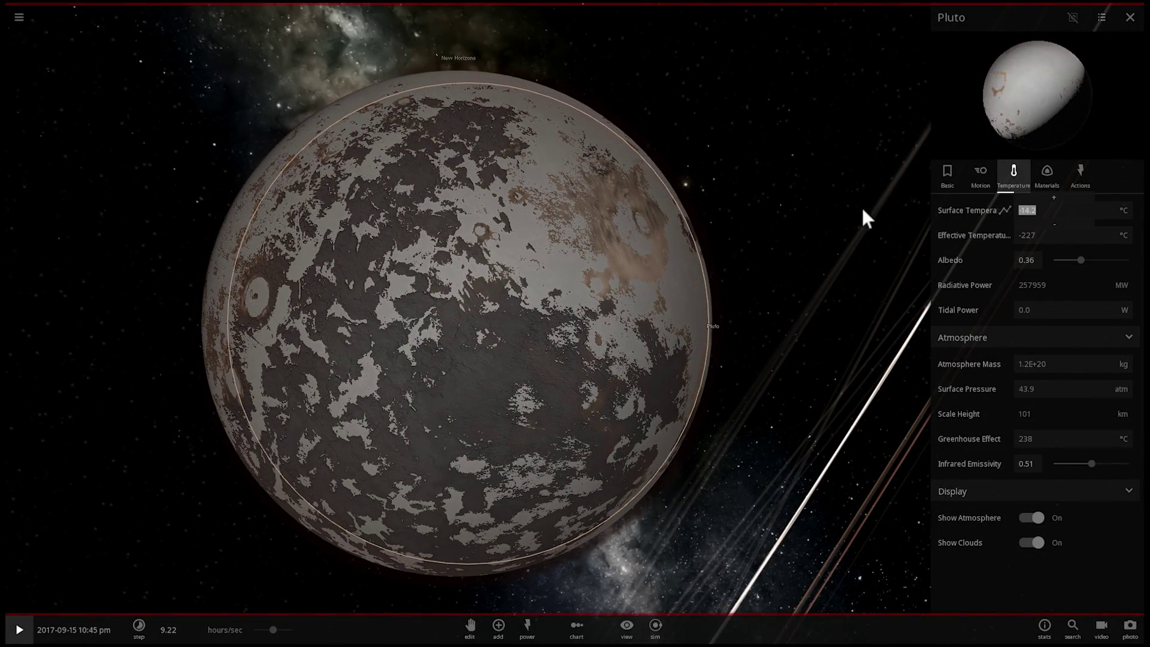
type("20")
key("Return")
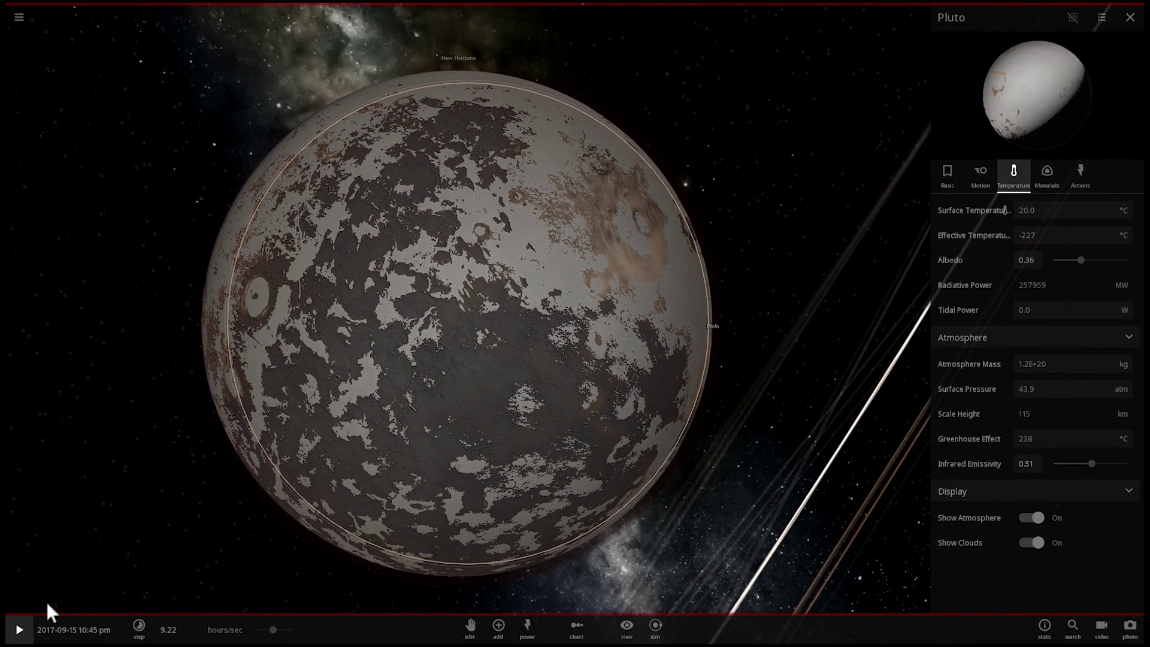
left_click(20, 629)
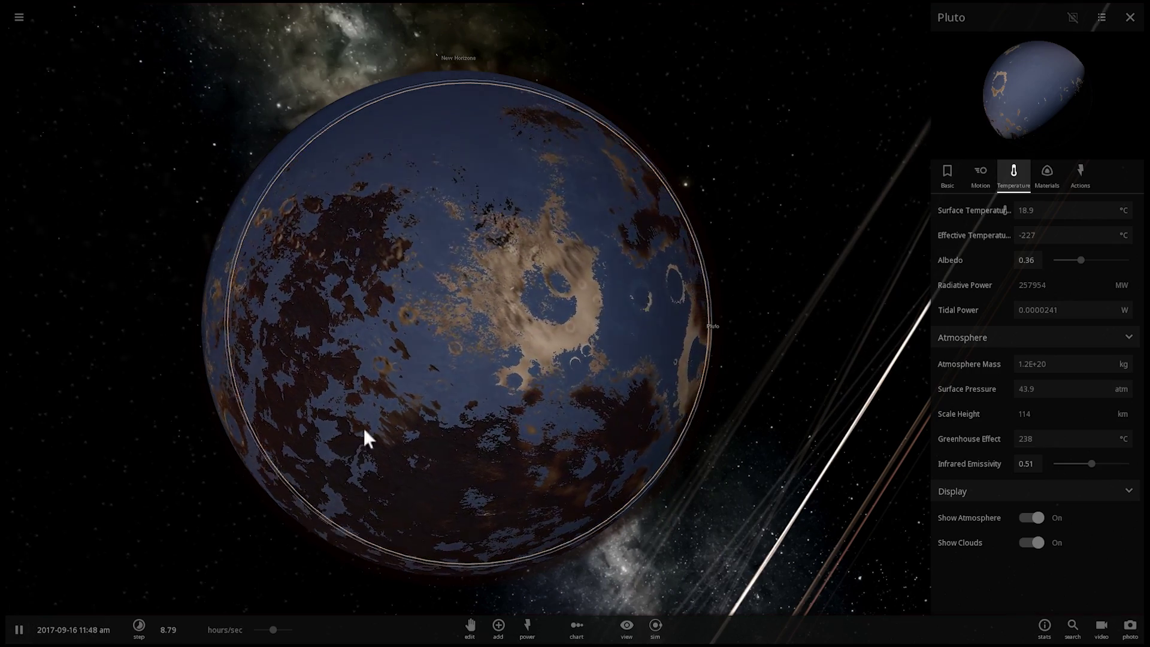
Step: Examine the liquid water on Pluto's surface from several angles, pausing and resuming the simulation
key("space")
right_click_drag(543, 375, 508, 372)
key("space")
left_click_drag(509, 371, 783, 406)
key("space")
key("space")
left_click_drag(669, 381, 657, 357)
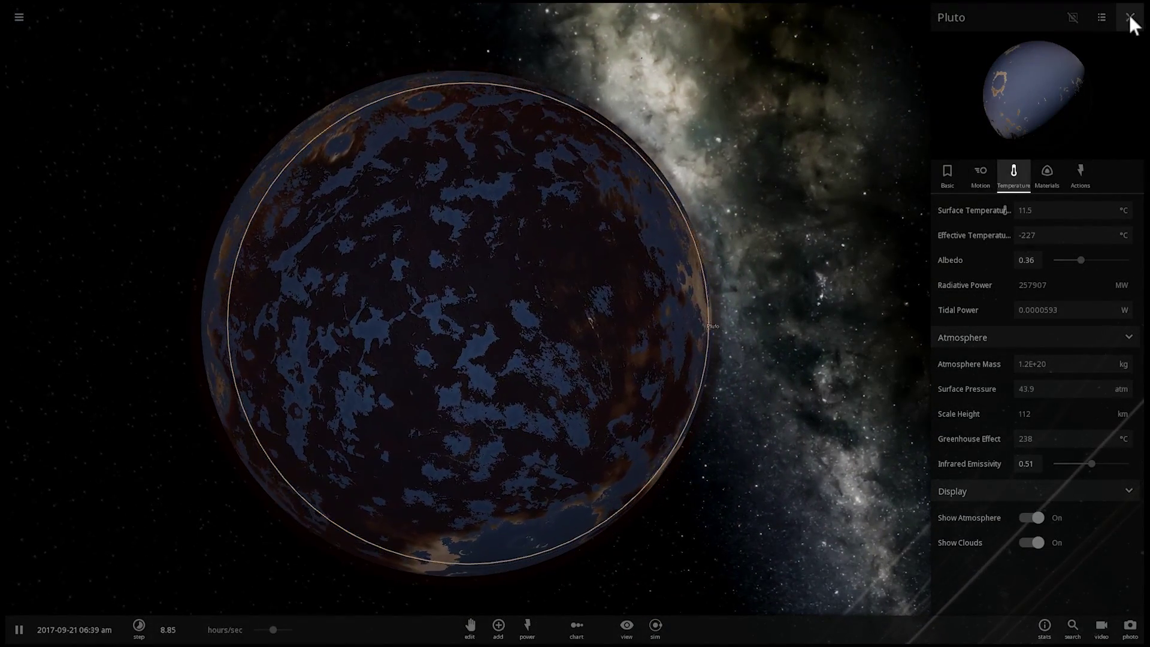
Step: Close Pluto's properties, view the planet from other sides, and raise the simulation speed to about 12.8 hours per second
left_click(1130, 18)
left_click_drag(1055, 108, 811, 257)
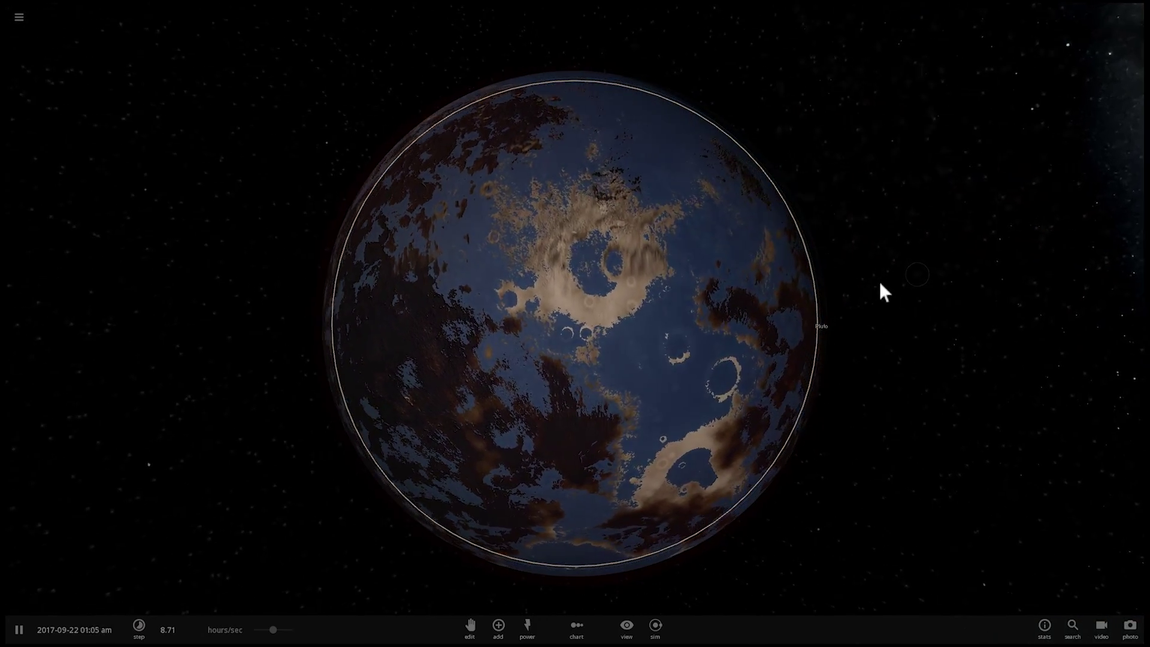
left_click_drag(881, 284, 1076, 211)
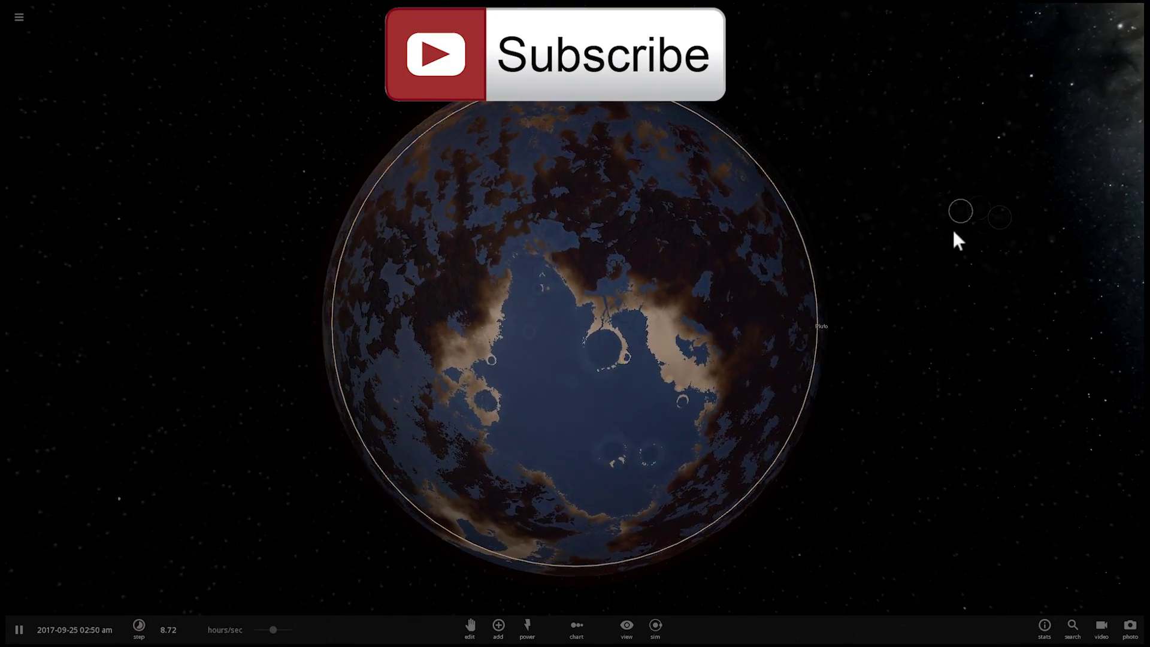
left_click_drag(276, 632, 285, 632)
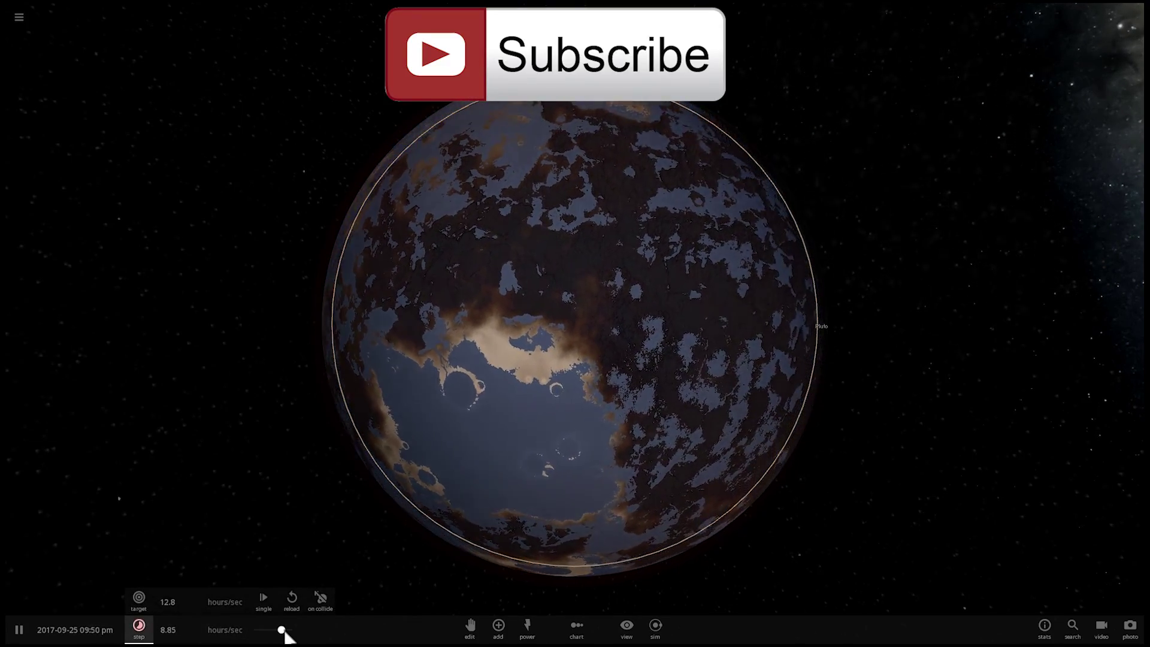